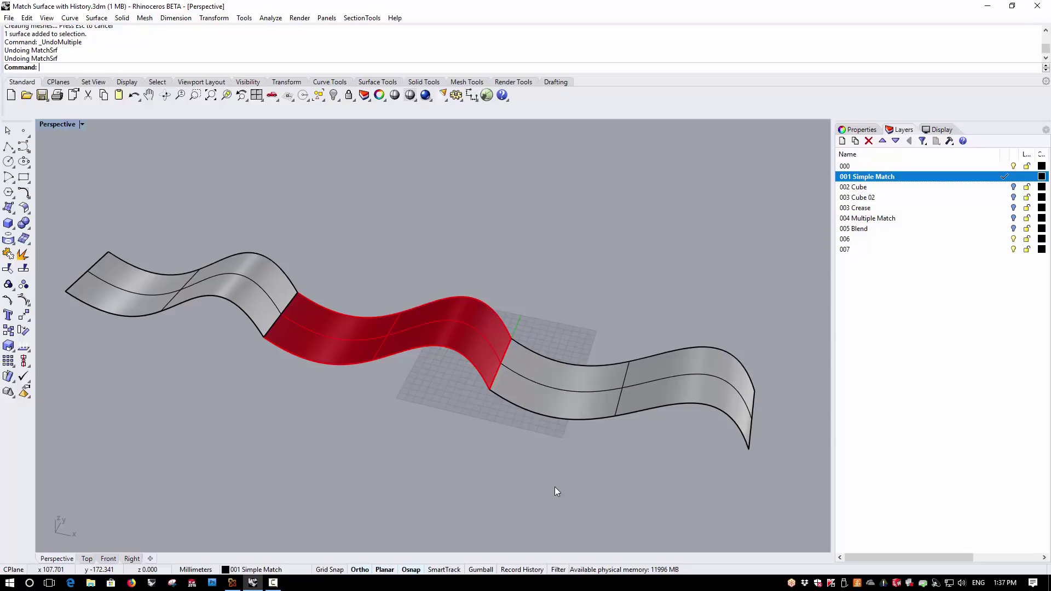
# Turn on Always Record History and match the right-hand grey surface's edge to the red surface with Curvature continuity.
pyautogui.rightClick(533, 570)
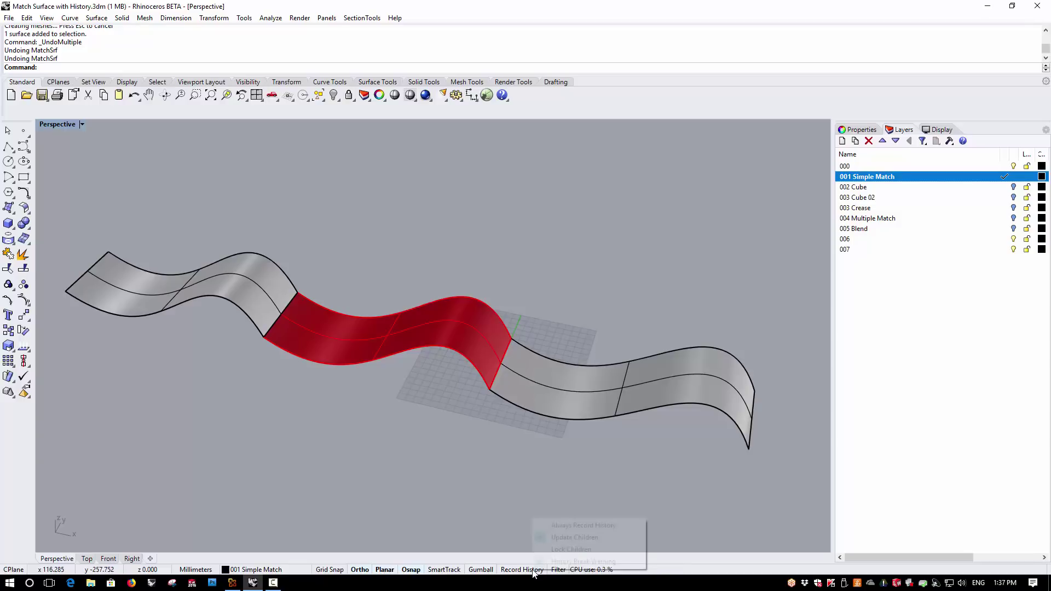
pyautogui.click(539, 526)
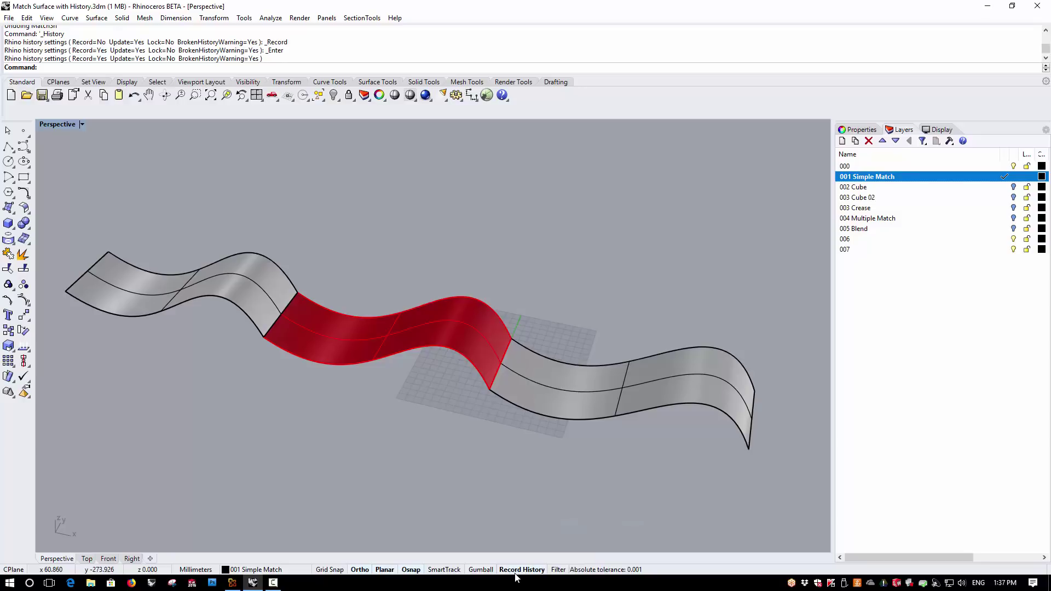
pyautogui.scroll(4, 532, 399)
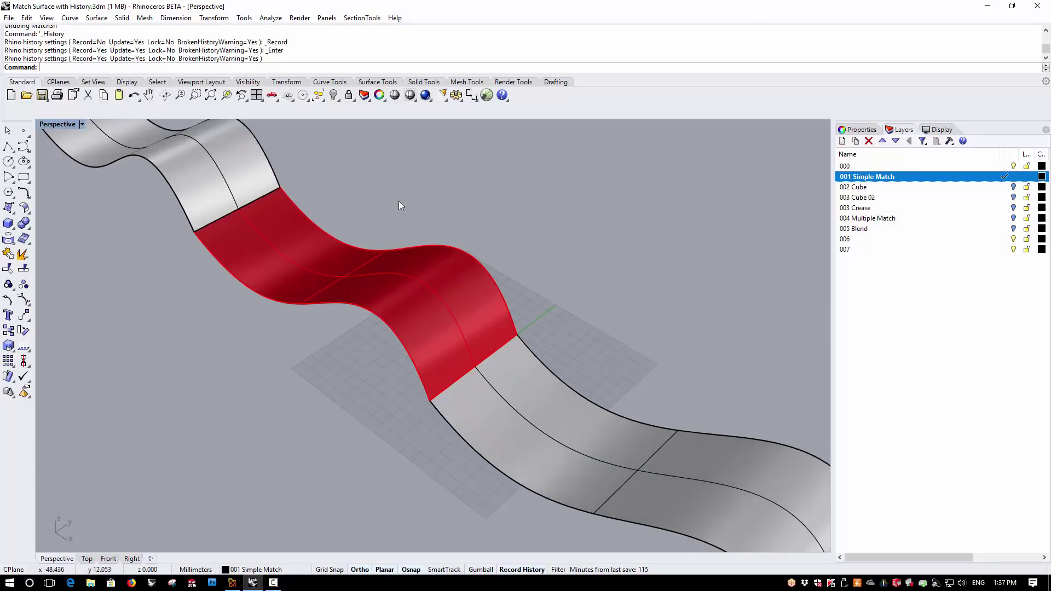
pyautogui.click(97, 18)
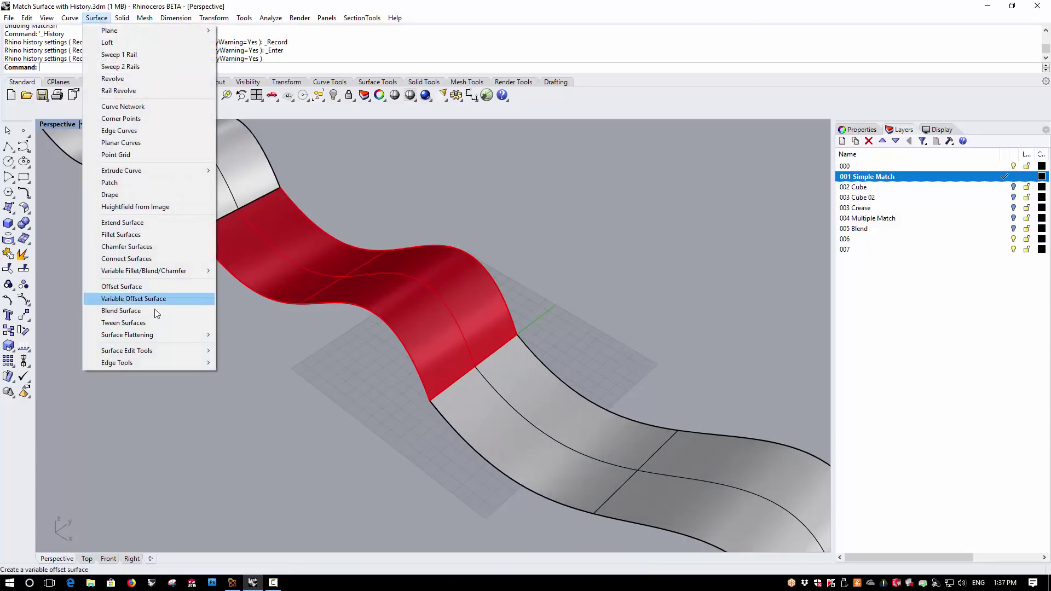
pyautogui.moveTo(159, 353)
pyautogui.click(232, 351)
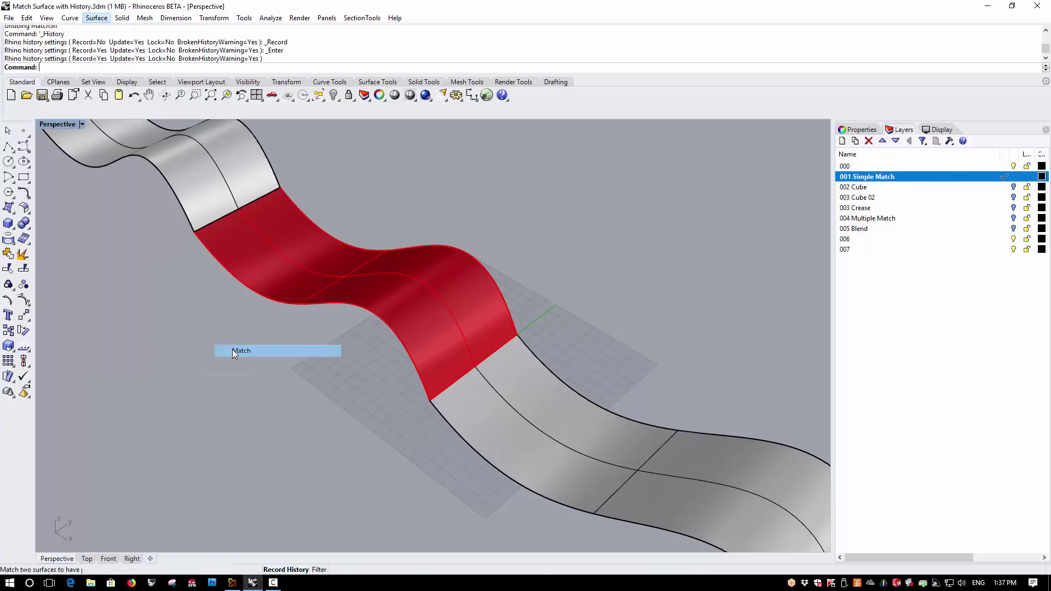
pyautogui.click(442, 393)
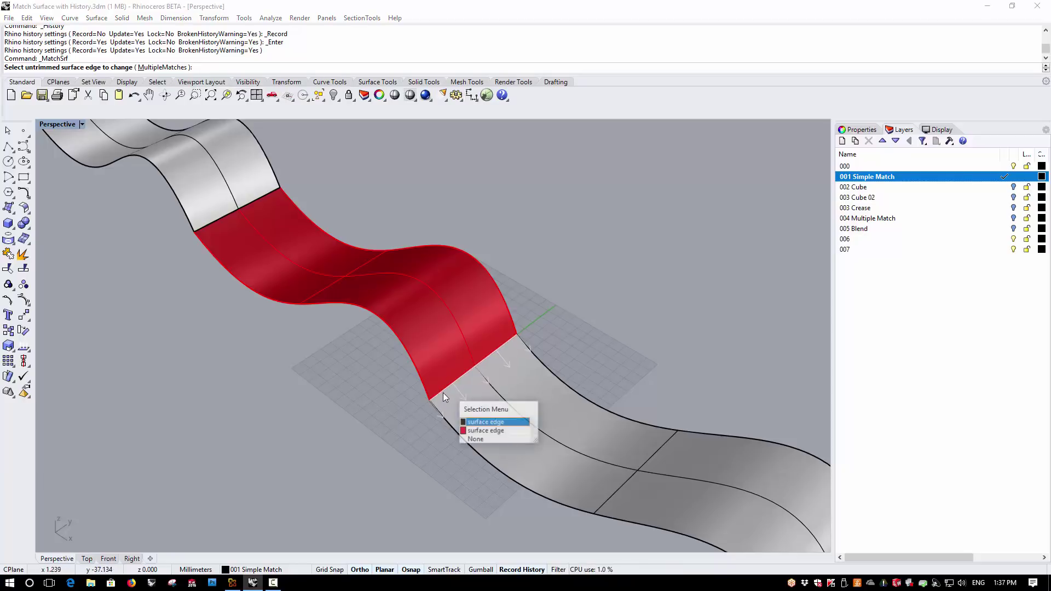
pyautogui.click(468, 418)
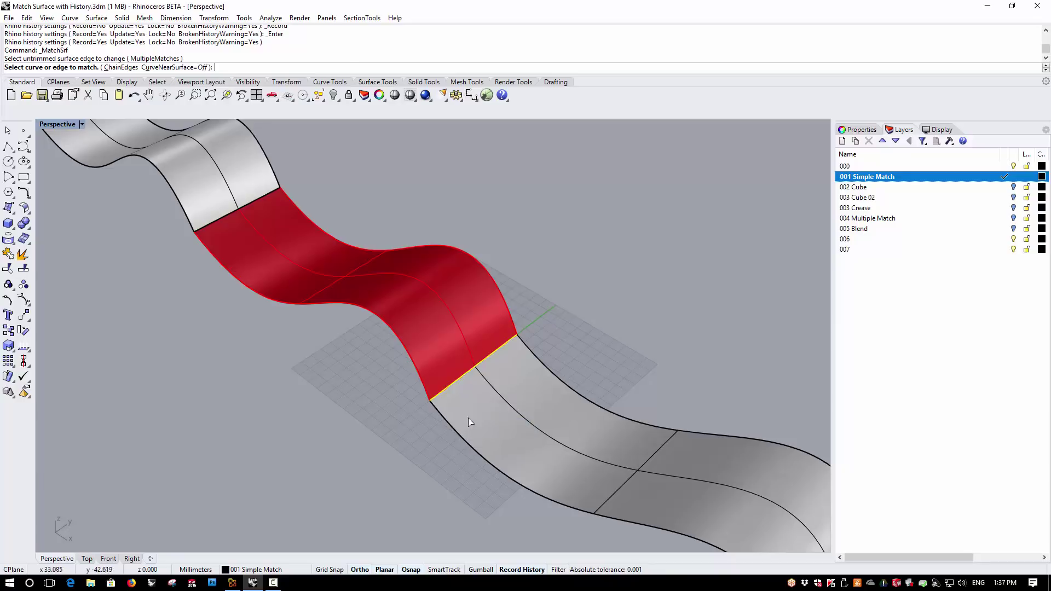
pyautogui.click(441, 395)
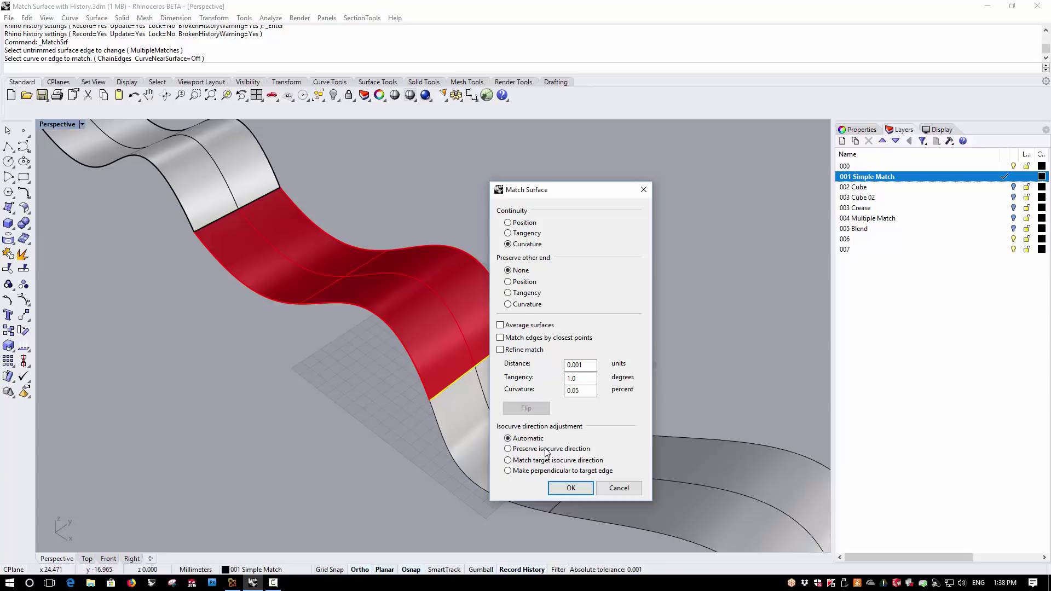
pyautogui.click(572, 488)
# Match the left-hand grey surface's edge to the red surface's other end with Curvature continuity and Automatic isocurve direction.
pyautogui.scroll(-5, 583, 467)
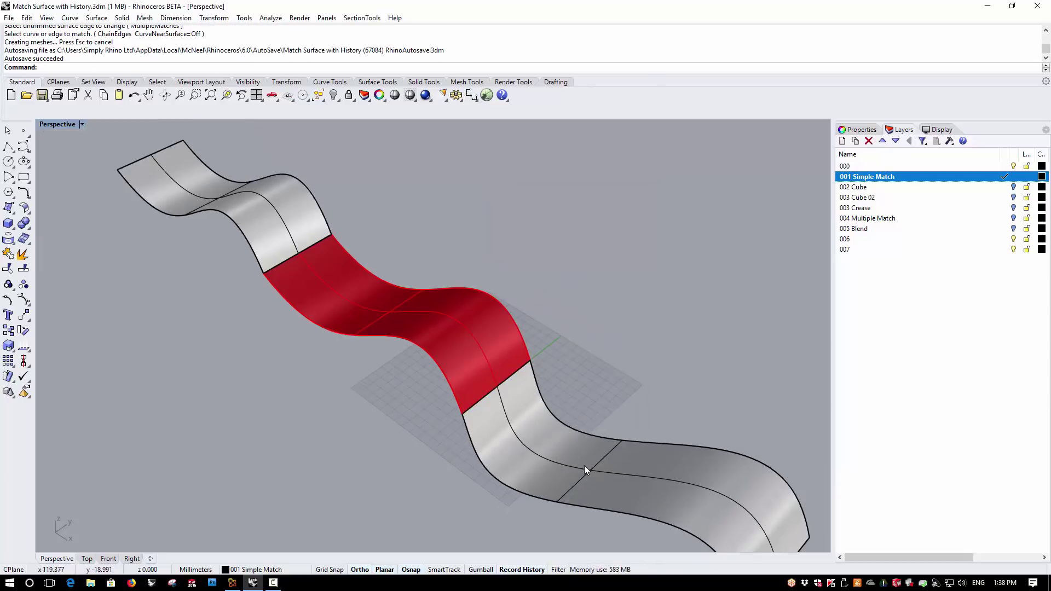
pyautogui.scroll(8, 306, 311)
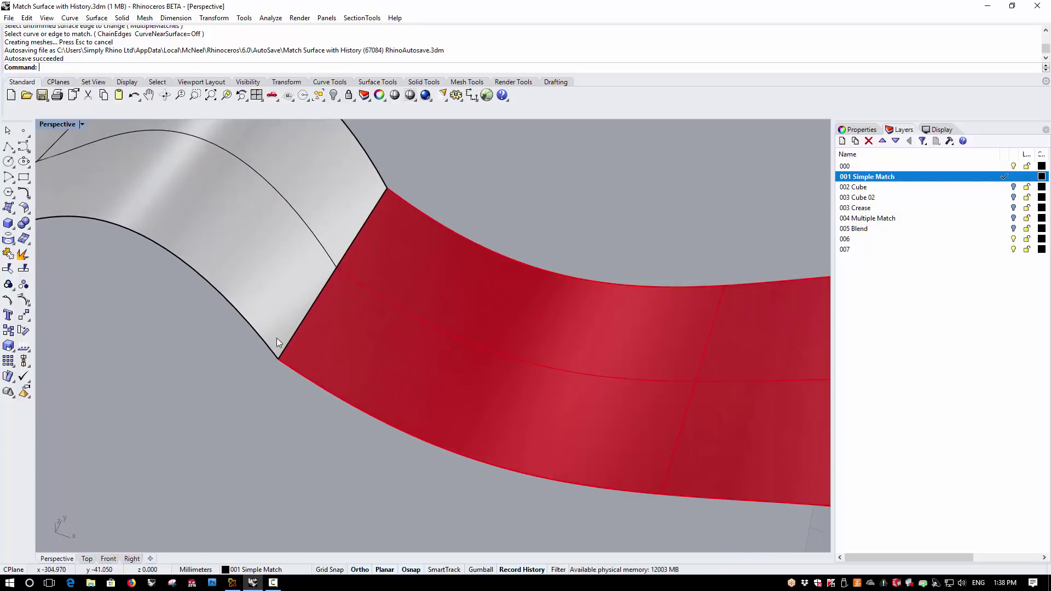
pyautogui.rightClick(283, 332)
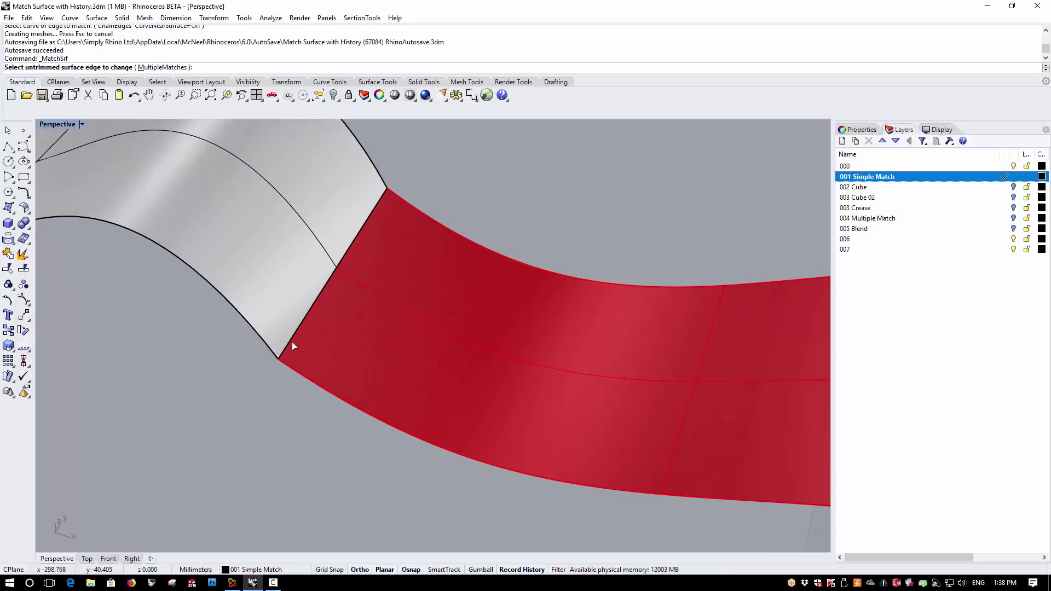
pyautogui.click(290, 341)
pyautogui.click(331, 380)
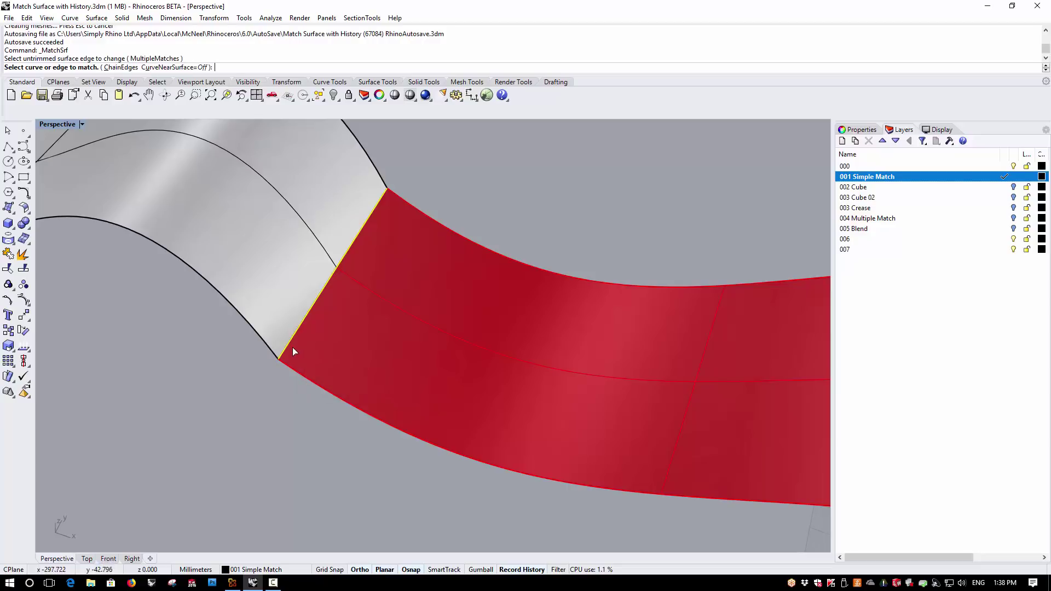
pyautogui.click(292, 347)
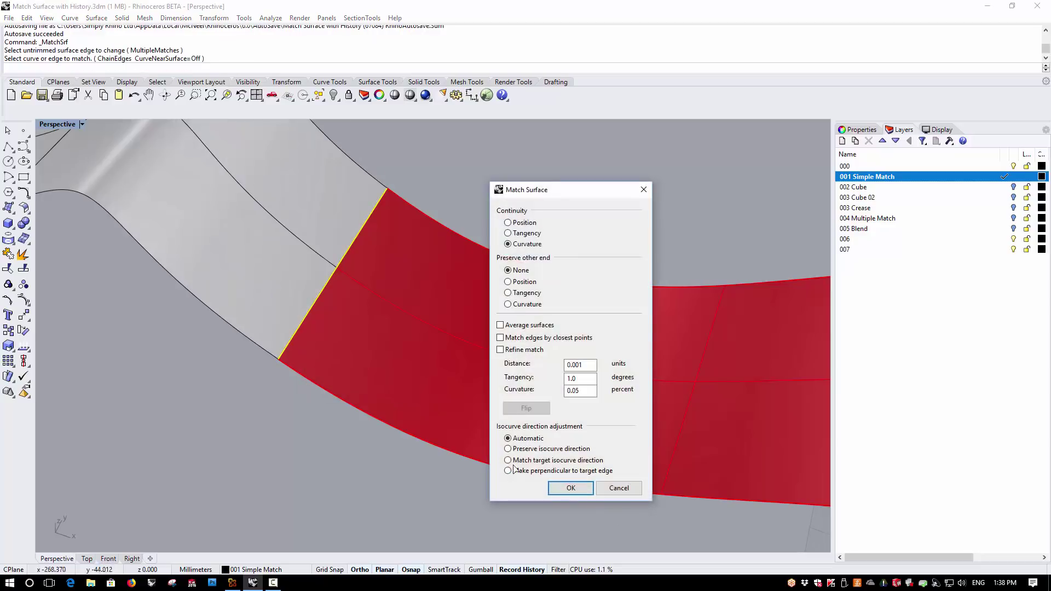
pyautogui.click(570, 488)
# Show the red surface's control points and move the row next to the right-hand seam about 60 mm along X.
pyautogui.moveTo(371, 380)
pyautogui.mouseDown(button='right')
pyautogui.moveTo(473, 386)
pyautogui.moveTo(457, 369)
pyautogui.moveTo(443, 384)
pyautogui.moveTo(472, 401)
pyautogui.moveTo(582, 437)
pyautogui.mouseUp(button='right')
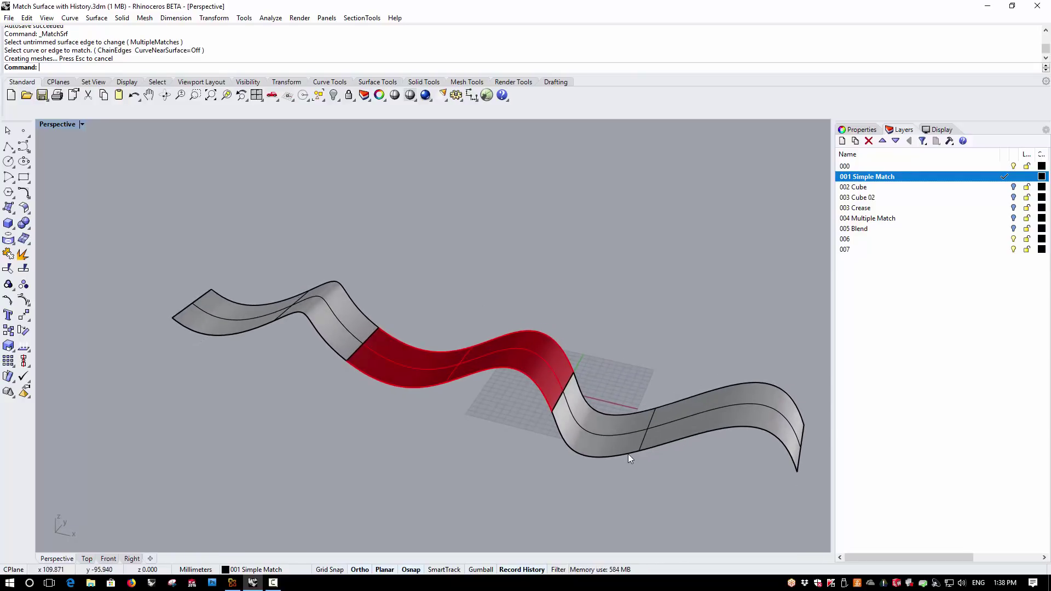
pyautogui.scroll(2, 535, 407)
pyautogui.click(409, 343)
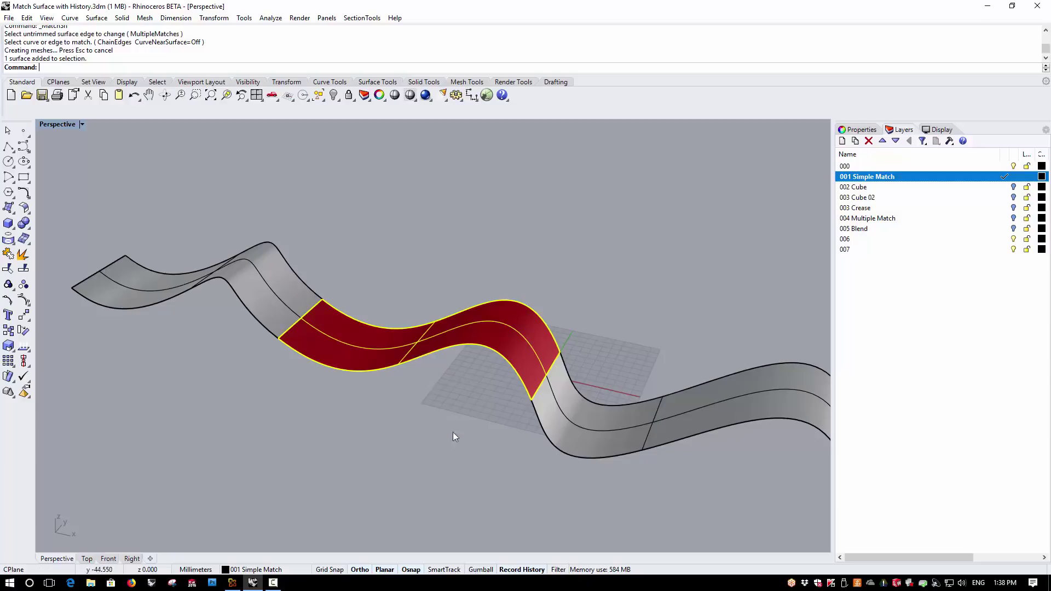
pyautogui.click(24, 284)
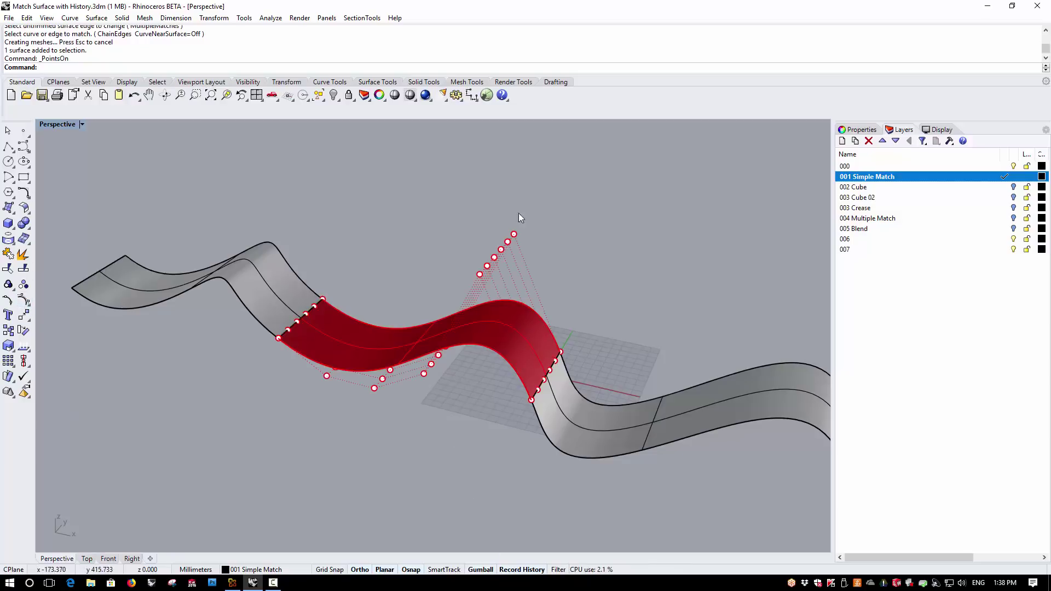
pyautogui.moveTo(518, 213)
pyautogui.mouseDown(button='right')
pyautogui.moveTo(528, 209)
pyautogui.moveTo(436, 206)
pyautogui.mouseUp(button='right')
pyautogui.moveTo(436, 202); pyautogui.dragTo(616, 259)
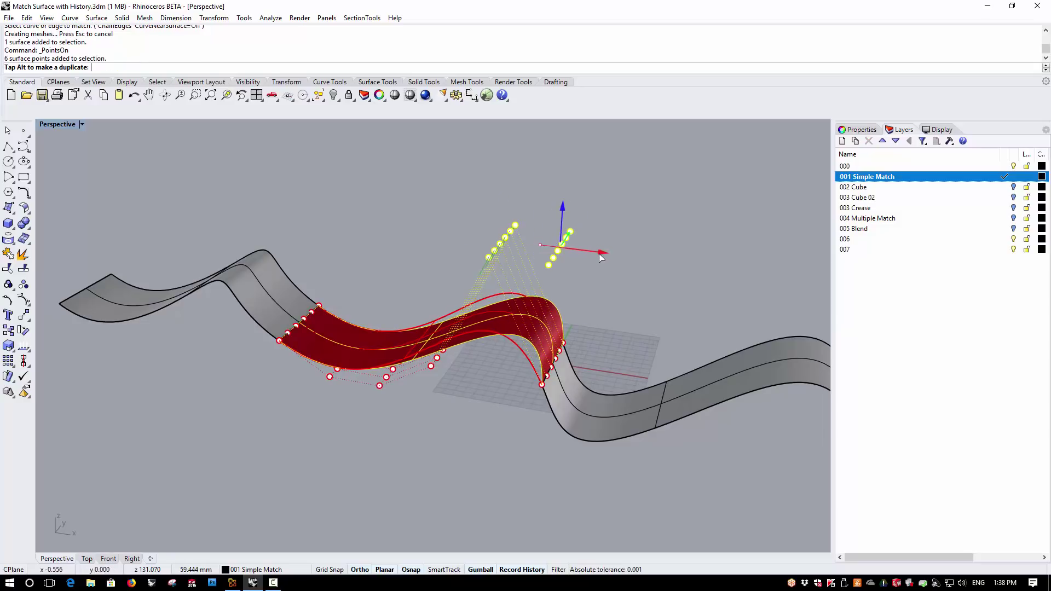
# Raise the red surface's third control-point row from the right-hand seam about 145 mm in Z, leaving nothing selected.
pyautogui.moveTo(577, 287); pyautogui.dragTo(411, 249, button='right')
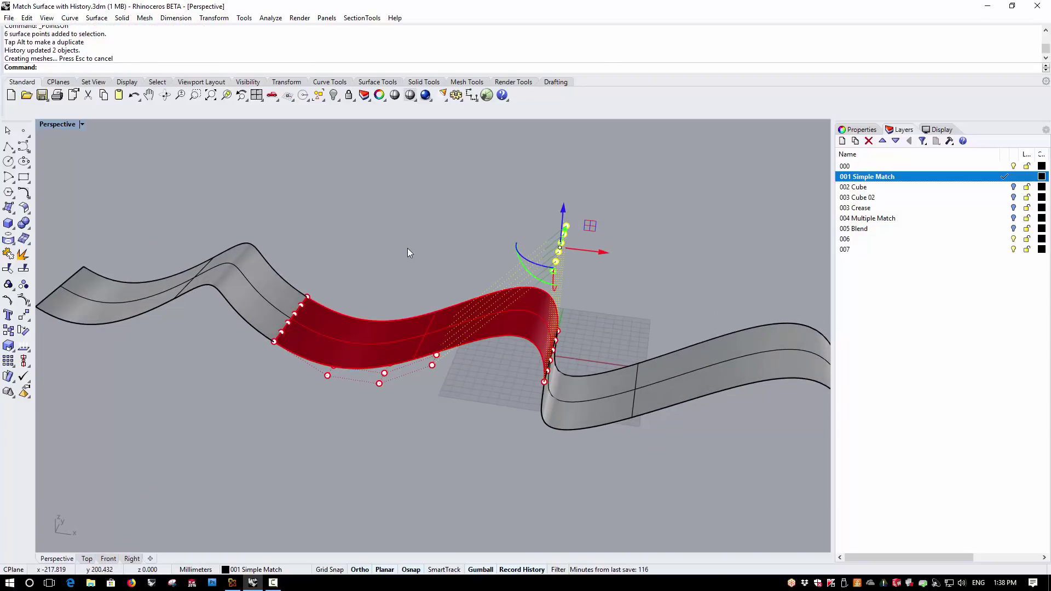
pyautogui.moveTo(407, 248); pyautogui.dragTo(487, 398)
pyautogui.moveTo(445, 308); pyautogui.dragTo(424, 173)
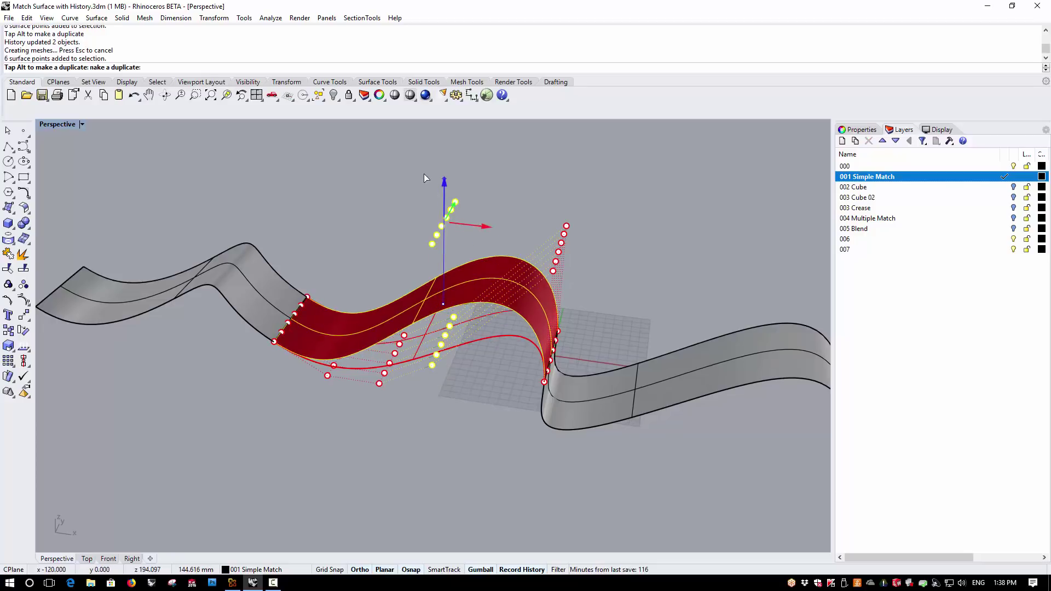
pyautogui.click(278, 380)
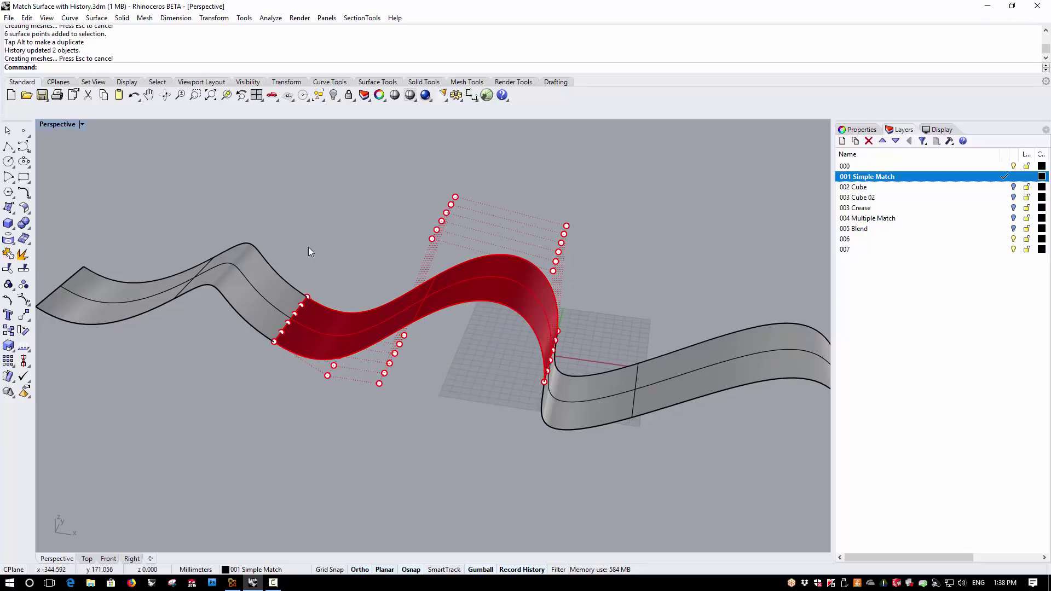
# Move the red surface's control-point row next to the left-hand seam up and back down in Z, and deselect it.
pyautogui.moveTo(308, 247); pyautogui.dragTo(366, 442)
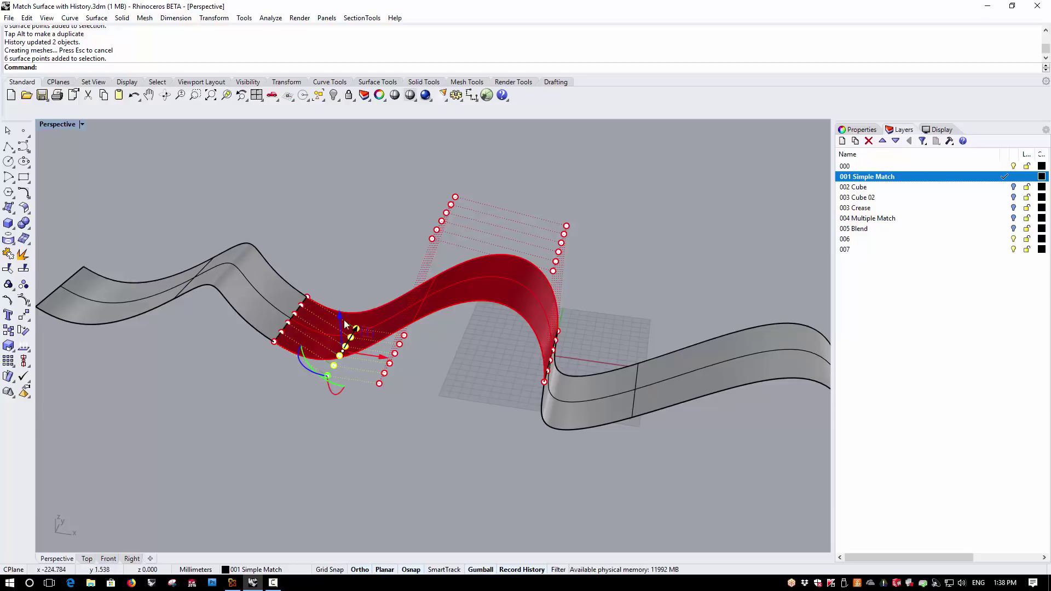
pyautogui.moveTo(335, 304); pyautogui.dragTo(331, 250)
pyautogui.moveTo(331, 253); pyautogui.dragTo(341, 415, button='right')
pyautogui.moveTo(337, 226); pyautogui.dragTo(345, 300)
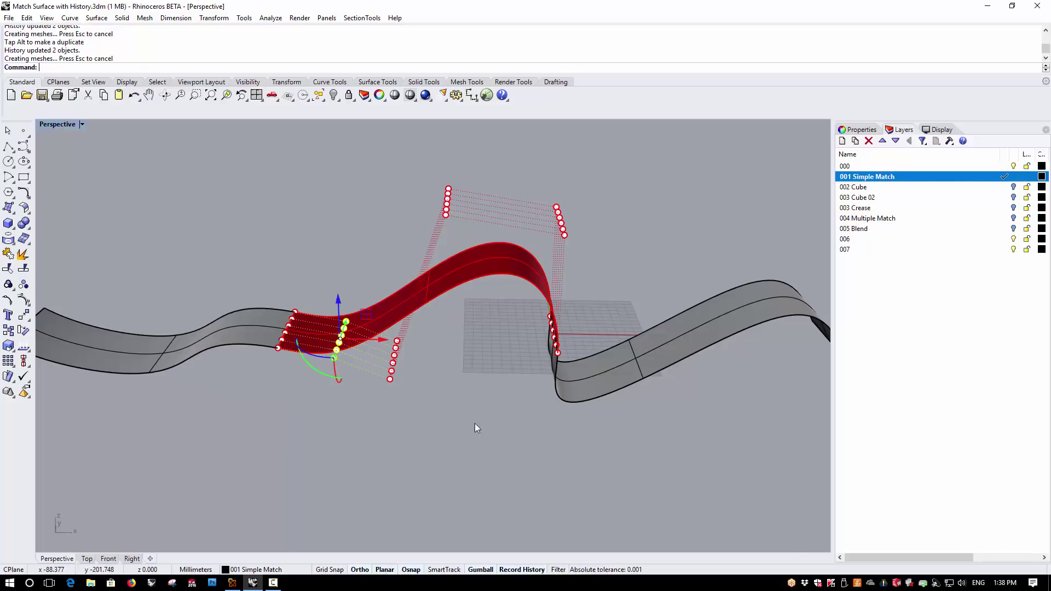
pyautogui.moveTo(475, 423); pyautogui.dragTo(359, 336, button='right')
pyautogui.moveTo(487, 385); pyautogui.dragTo(569, 270, button='right')
pyautogui.press('Escape')
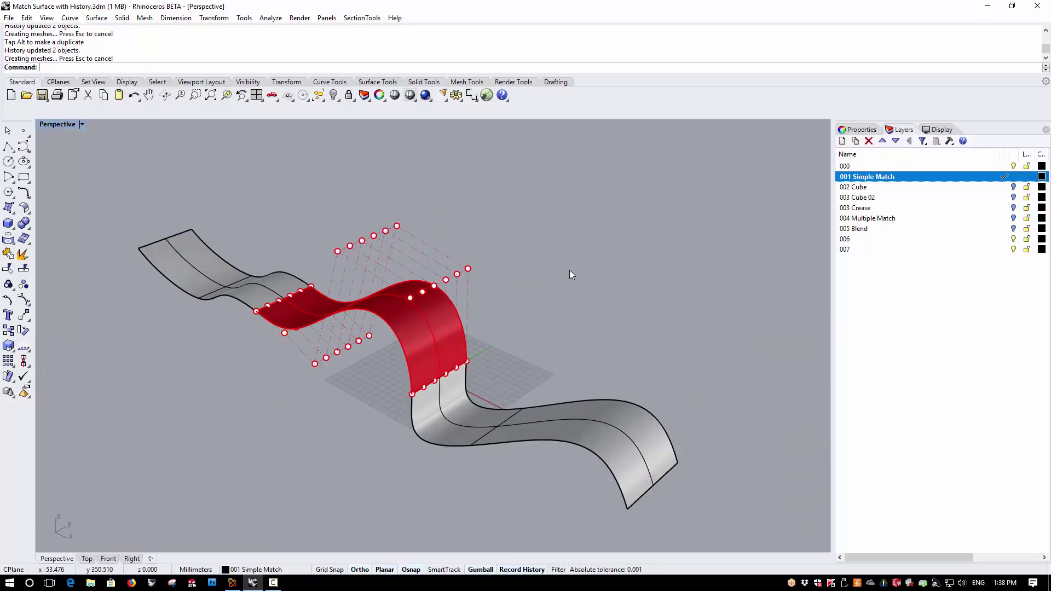
# Select the two middle control points in the row next to the right-hand seam and pull them outward along X.
pyautogui.scroll(2, 438, 289)
pyautogui.click(432, 285)
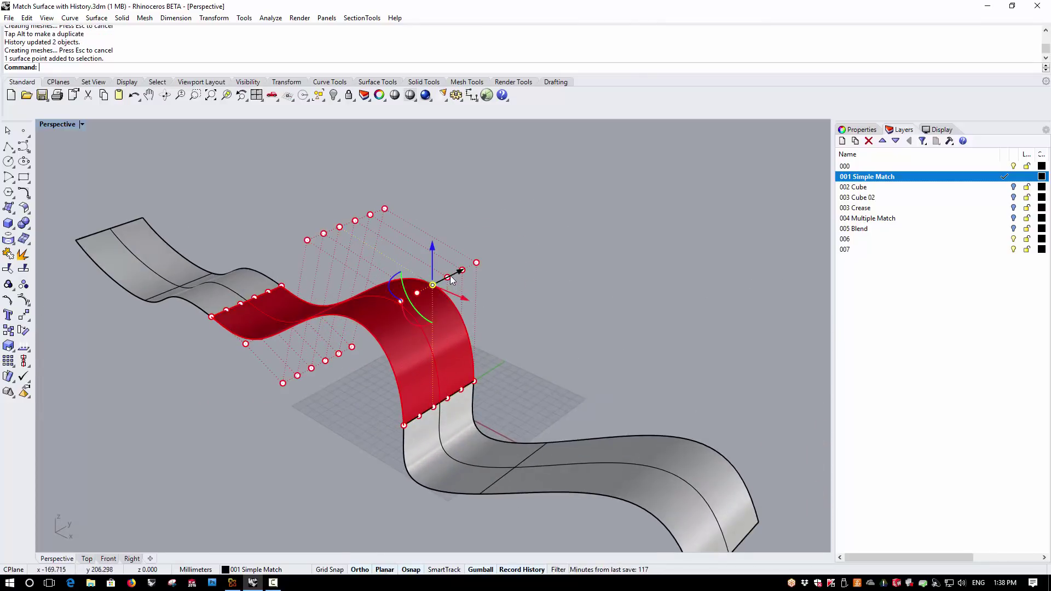
pyautogui.keyDown('shift'); pyautogui.click(448, 277); pyautogui.keyUp('shift')
pyautogui.moveTo(456, 290); pyautogui.dragTo(474, 292, button='right')
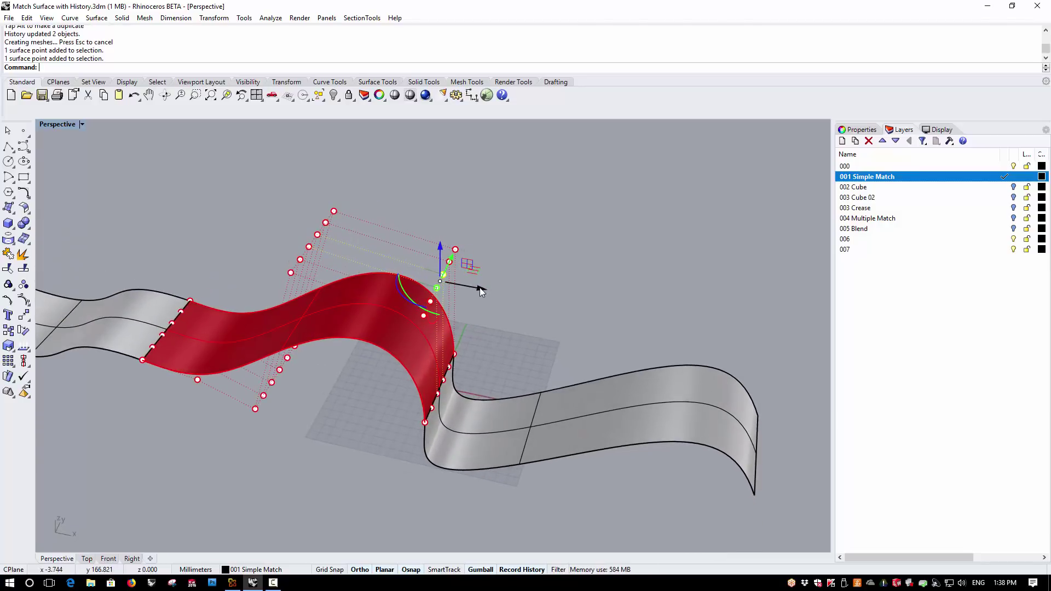
pyautogui.moveTo(479, 288); pyautogui.dragTo(588, 314)
pyautogui.moveTo(589, 313); pyautogui.dragTo(475, 410, button='right')
pyautogui.scroll(4, 474, 410)
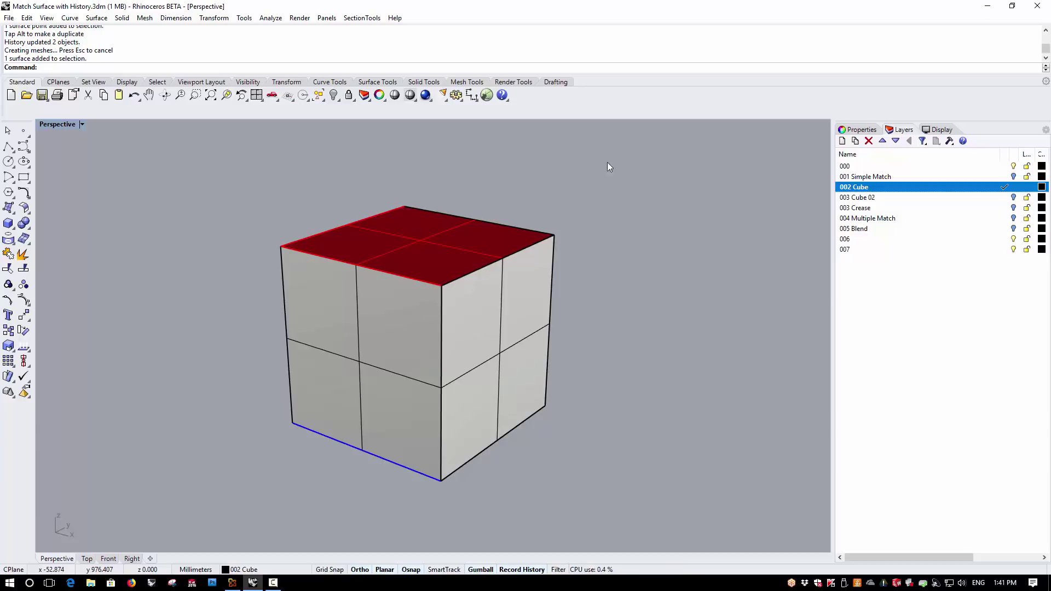
# Display the control points of all six cube surfaces to examine their layout, and hide them again.
pyautogui.moveTo(218, 167); pyautogui.dragTo(646, 542)
pyautogui.click(24, 300)
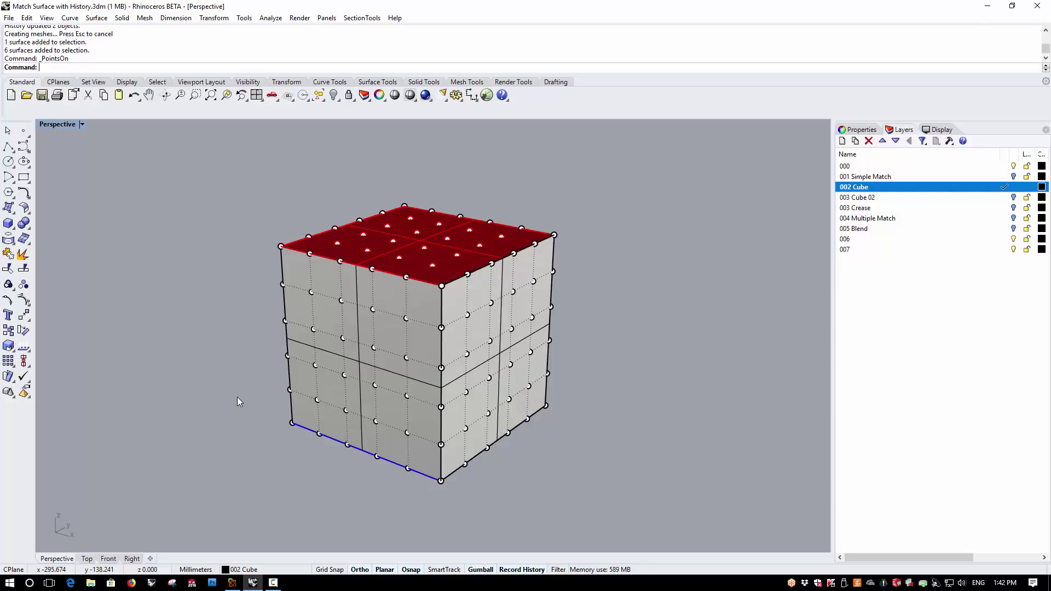
pyautogui.press('Escape')
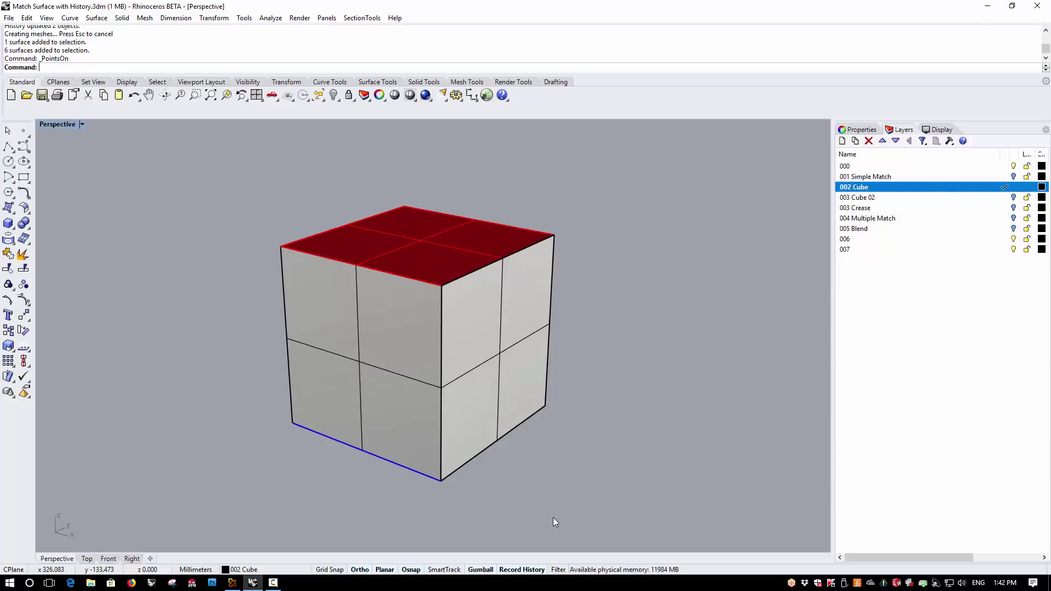
# Start Match Surface with MultipleMatches and match the brighter front side face's upper edge to the adjoining red top surface edge.
pyautogui.moveTo(553, 518); pyautogui.dragTo(551, 468, button='right')
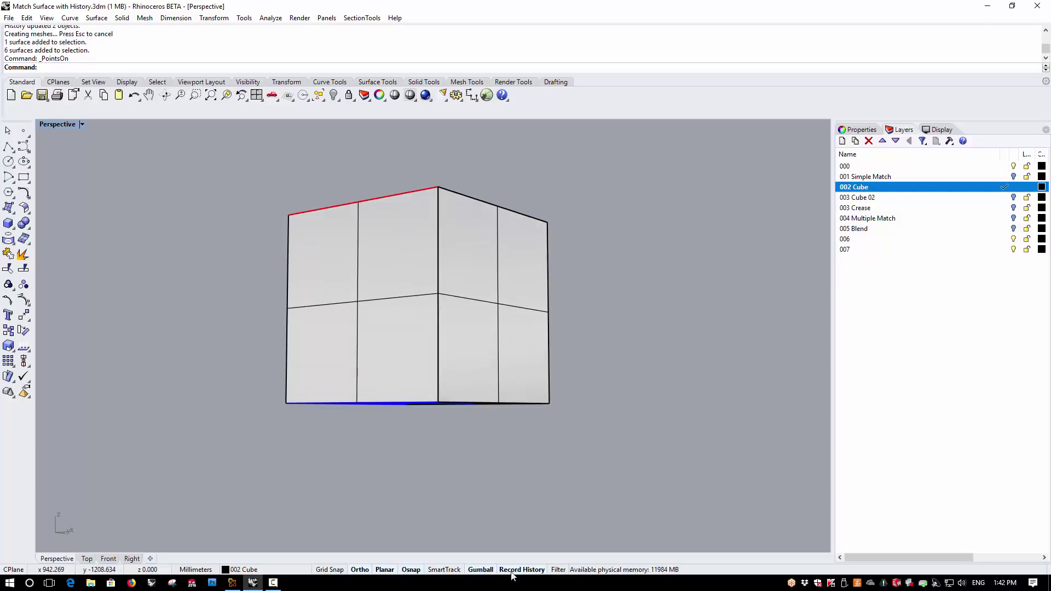
pyautogui.moveTo(592, 407); pyautogui.dragTo(575, 445, button='right')
pyautogui.moveTo(504, 413); pyautogui.dragTo(485, 401, button='right')
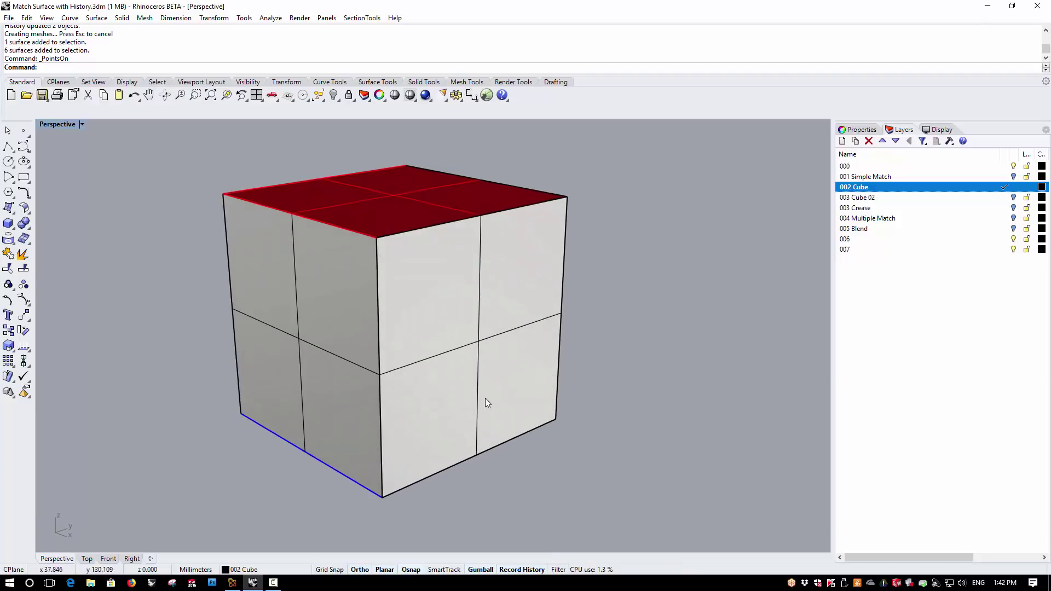
pyautogui.click(100, 19)
pyautogui.moveTo(165, 351)
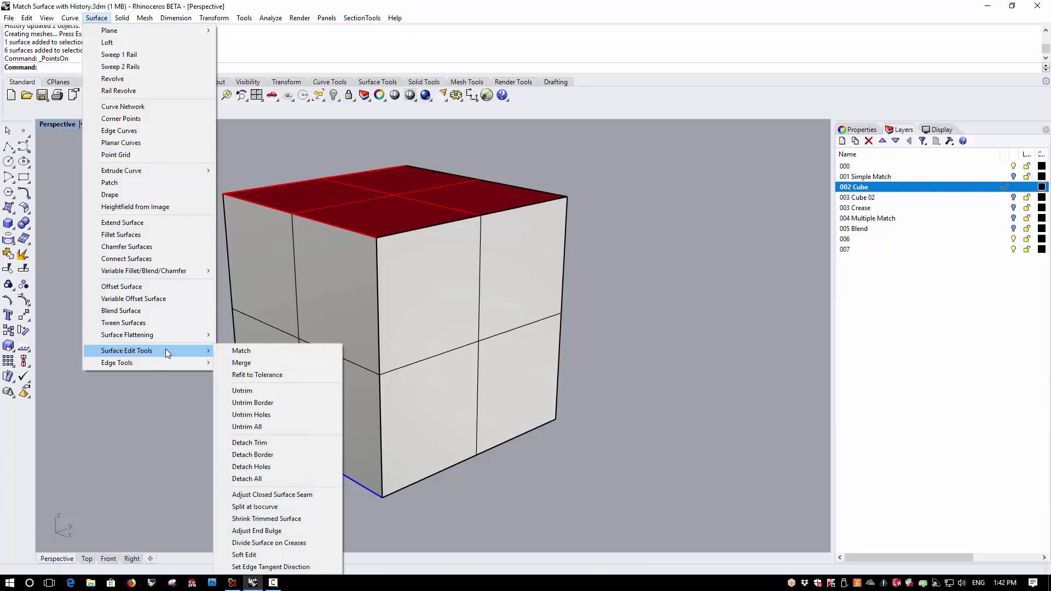
pyautogui.click(255, 350)
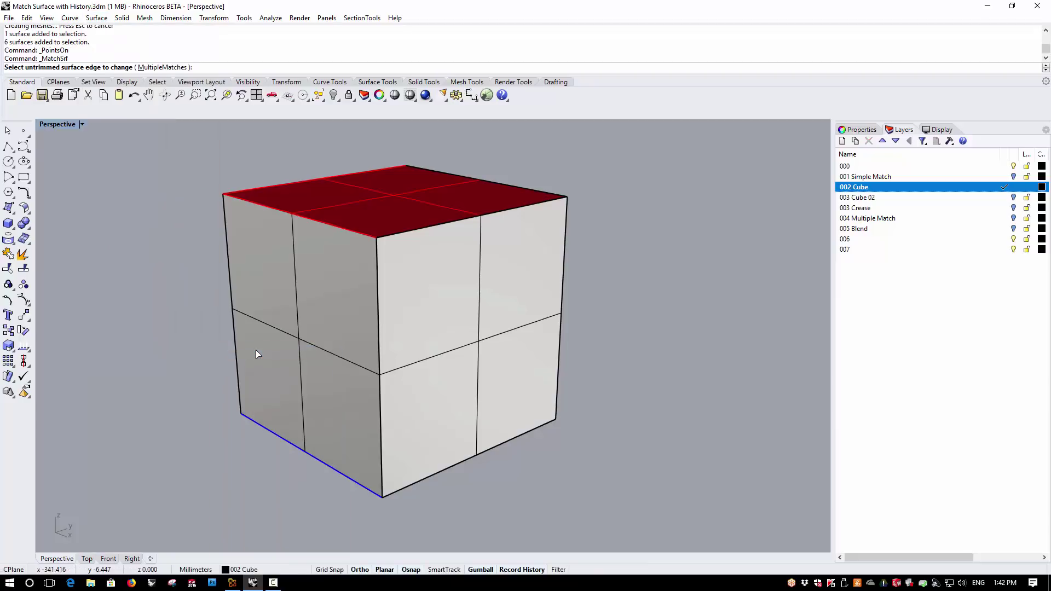
pyautogui.click(162, 67)
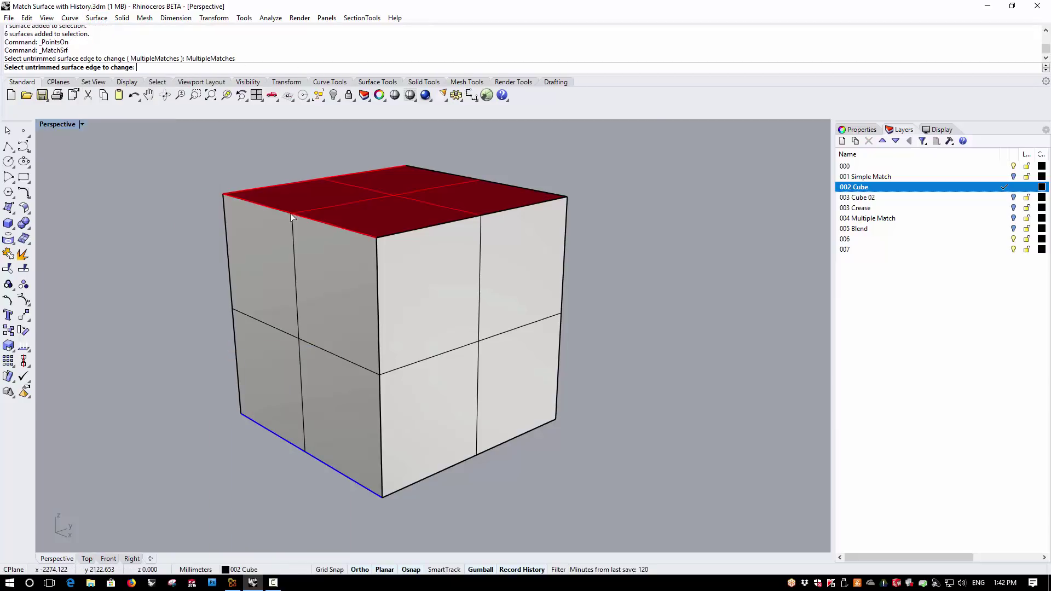
pyautogui.click(391, 239)
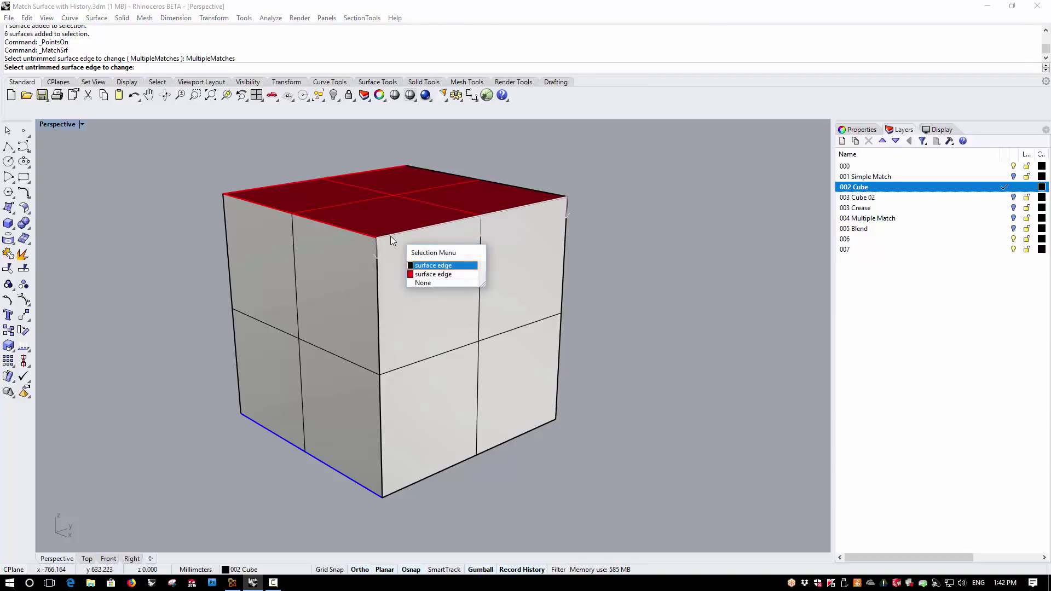
pyautogui.click(427, 266)
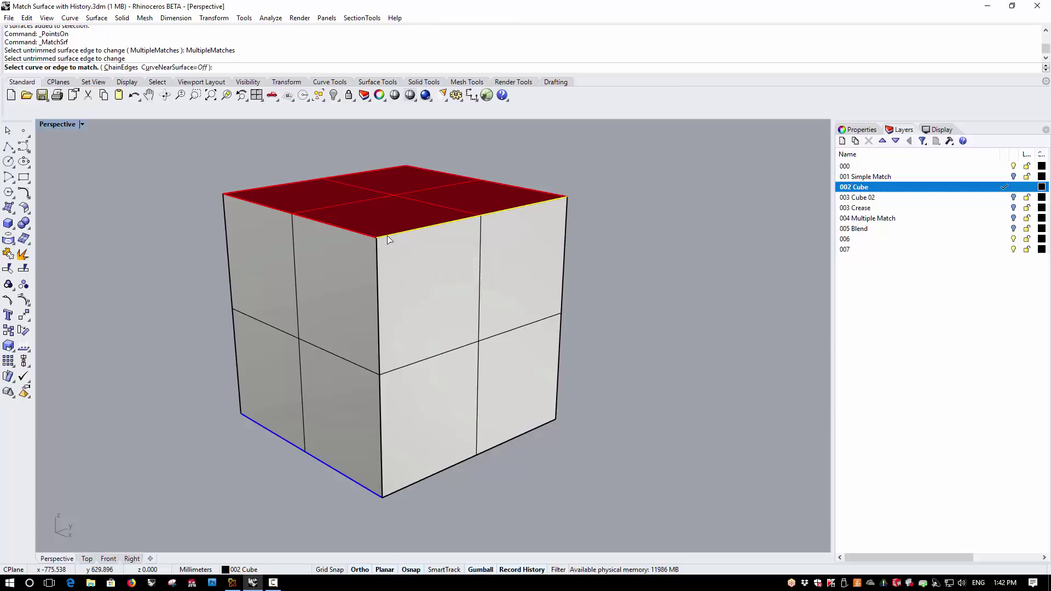
pyautogui.click(389, 239)
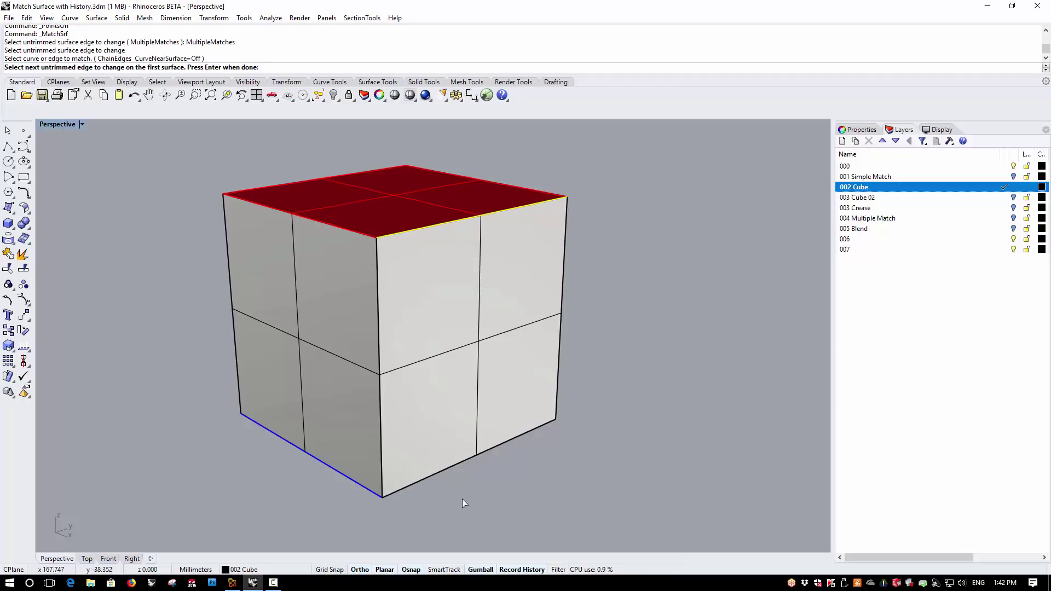
# Match the same side face's lower edge to the blue bottom surface and apply the matches with Position continuity.
pyautogui.click(397, 492)
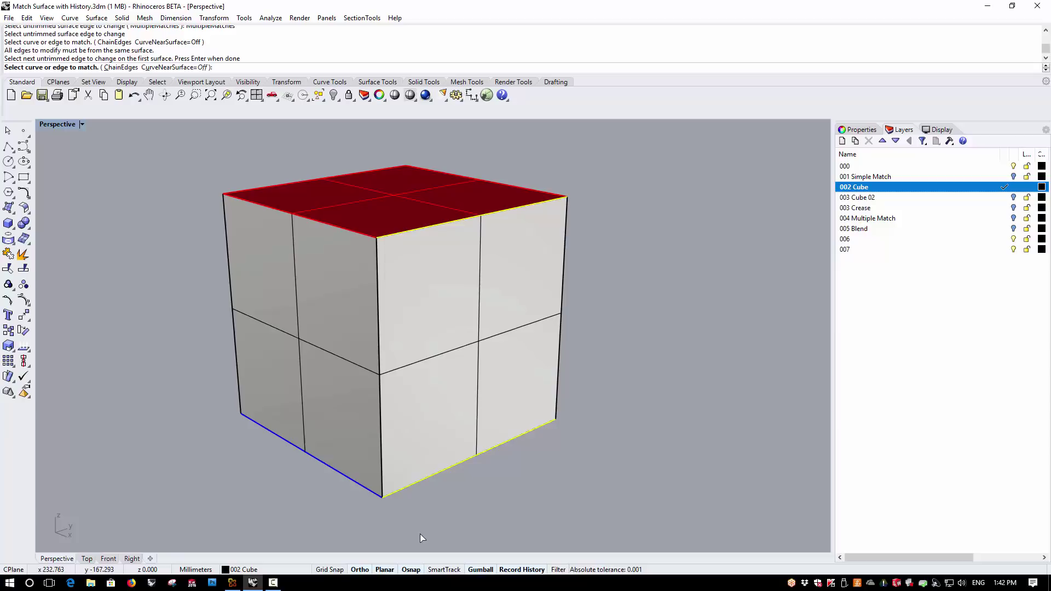
pyautogui.moveTo(397, 496); pyautogui.dragTo(509, 482, button='right')
pyautogui.click(382, 343)
pyautogui.press('Return')
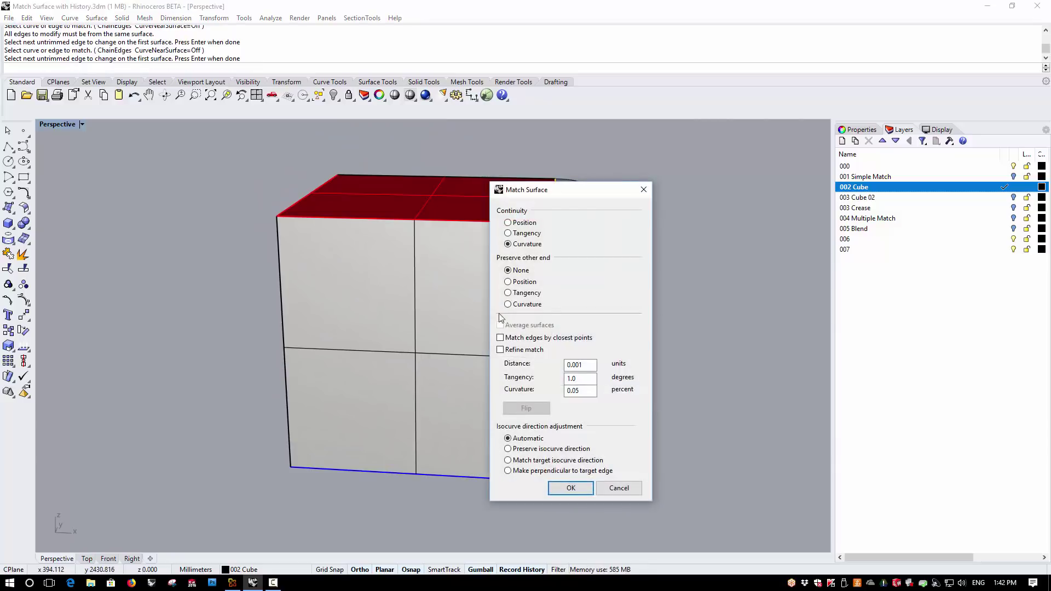
pyautogui.moveTo(583, 193); pyautogui.dragTo(390, 211)
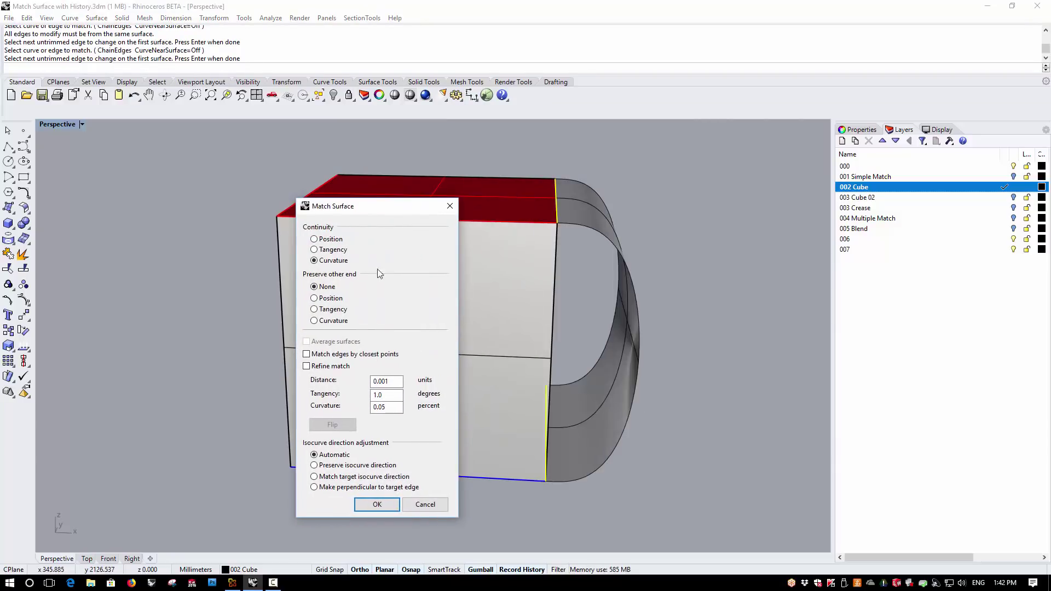
pyautogui.click(313, 239)
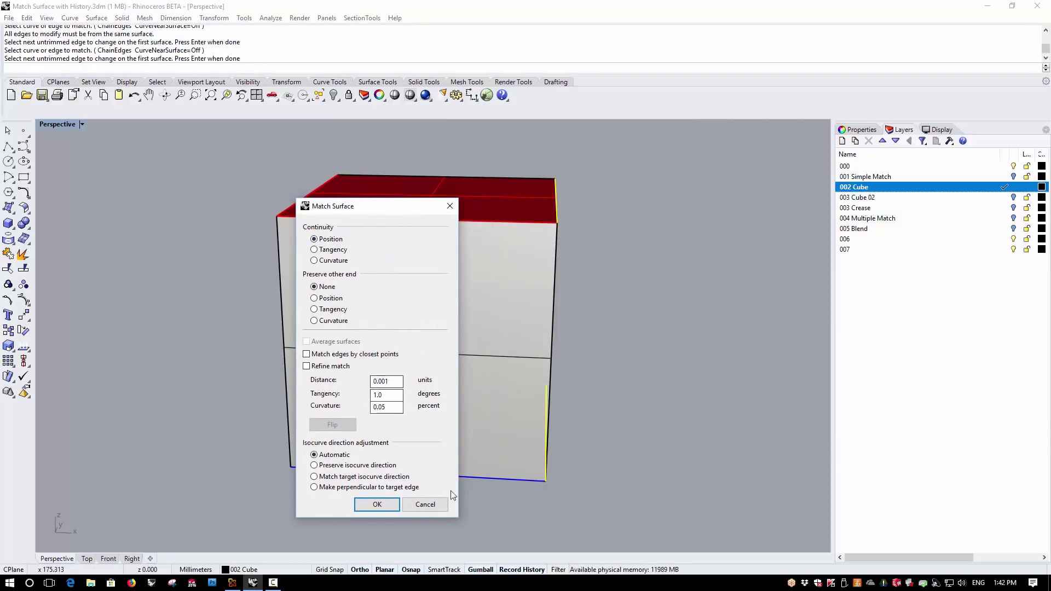
pyautogui.moveTo(454, 495); pyautogui.dragTo(504, 501, button='right')
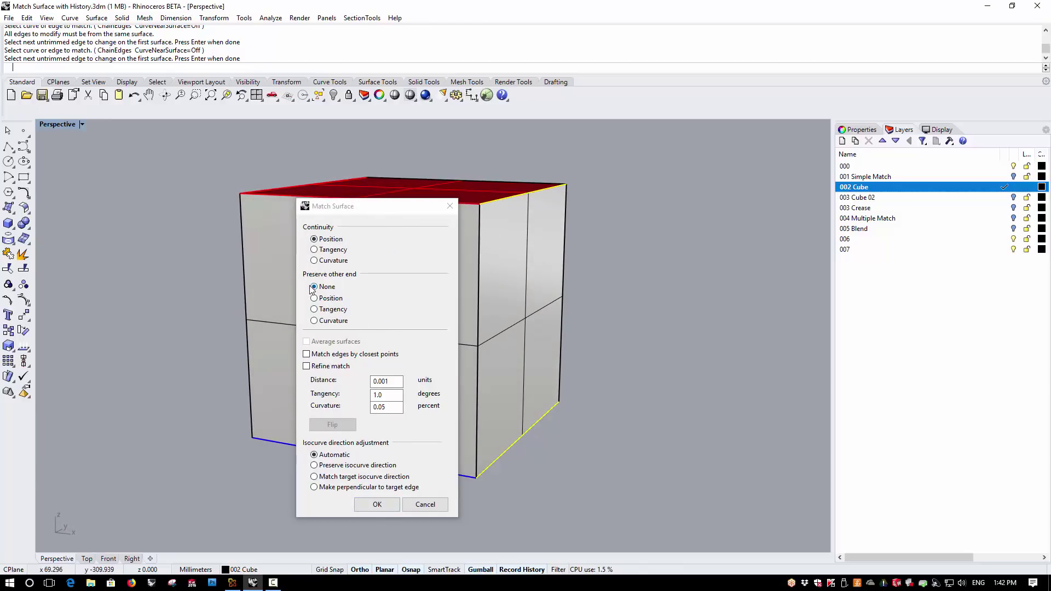
pyautogui.click(377, 504)
# Match the adjacent second side face's upper edge to the red surface and lower edge to the blue surface with Position continuity.
pyautogui.moveTo(274, 462); pyautogui.dragTo(221, 226, button='right')
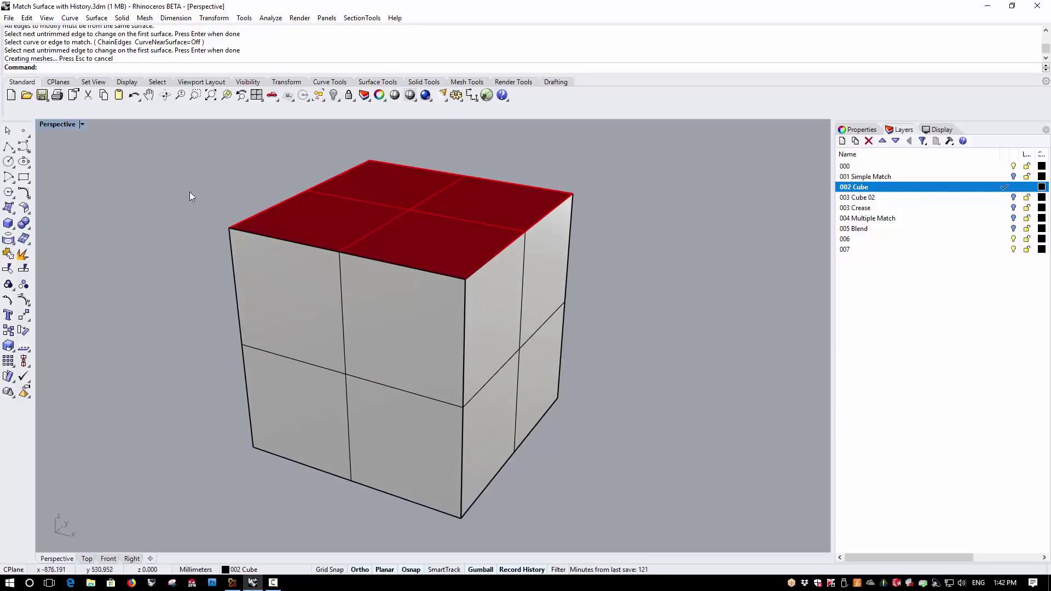
pyautogui.press('Return')
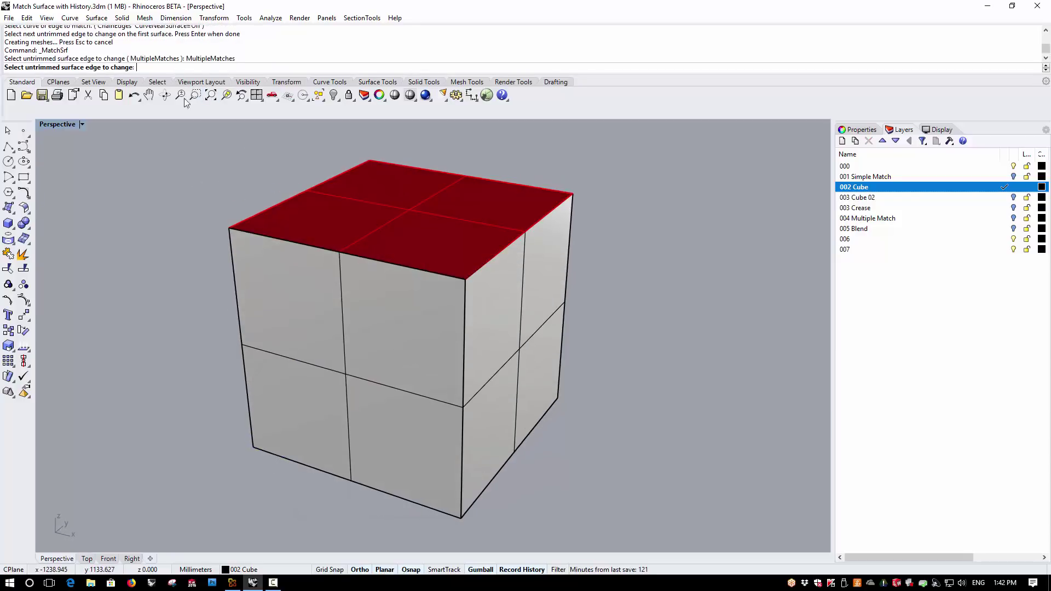
pyautogui.click(245, 235)
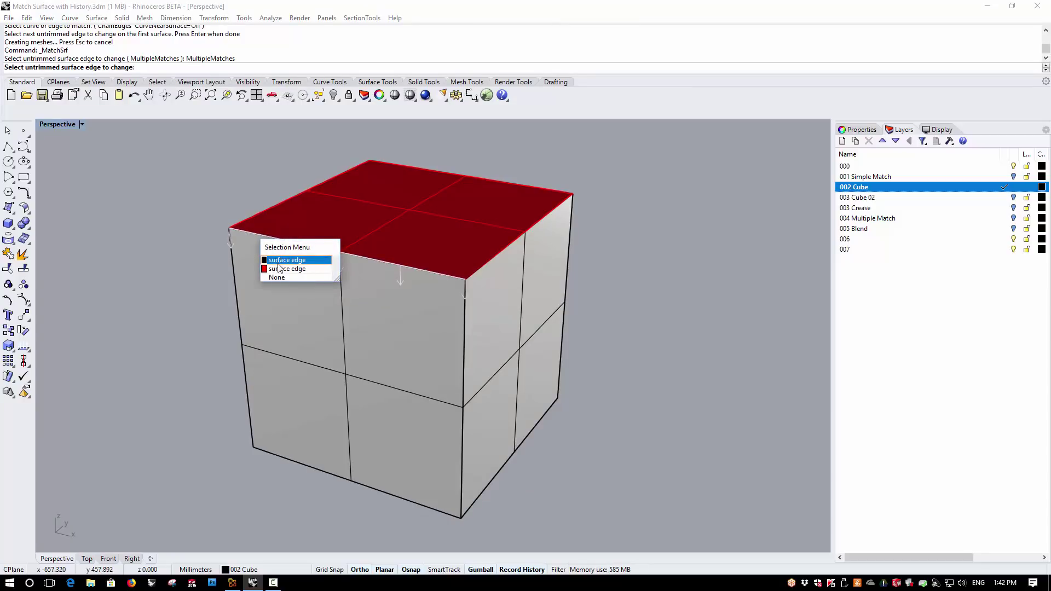
pyautogui.click(276, 261)
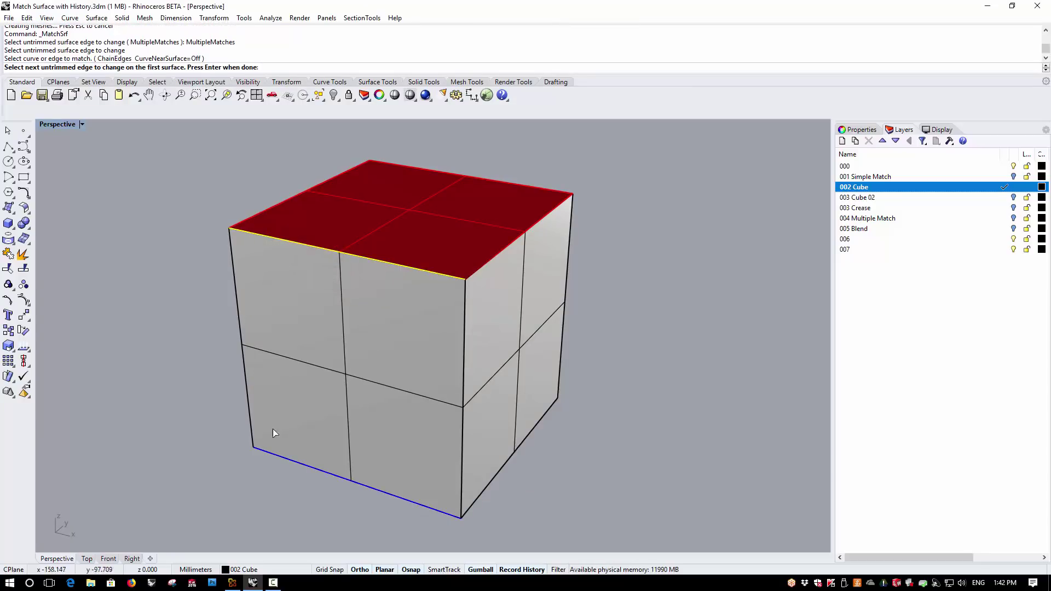
pyautogui.click(268, 455)
pyautogui.click(267, 453)
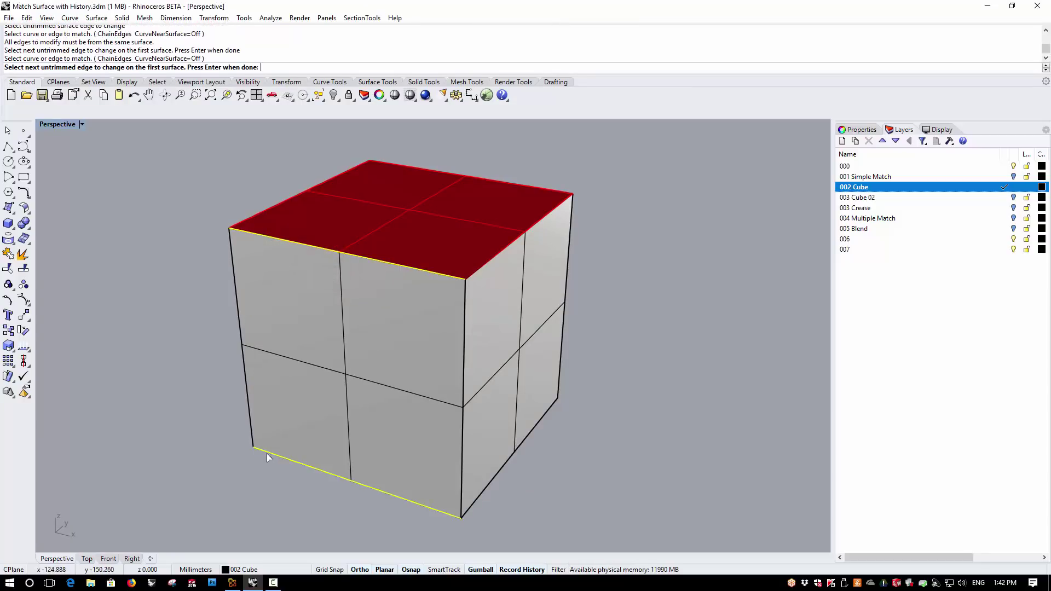
pyautogui.rightClick(192, 420)
pyautogui.click(376, 504)
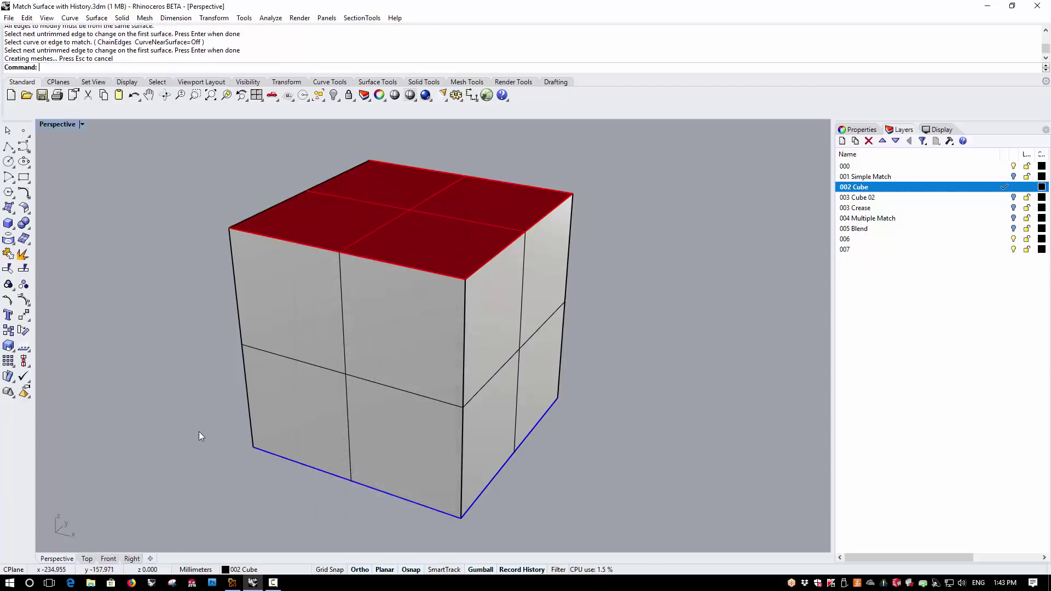
# Match the third side face to both the red top and blue bottom surfaces using MultipleMatches and Position continuity.
pyautogui.moveTo(198, 432); pyautogui.dragTo(372, 309, button='right')
pyautogui.rightClick(372, 309)
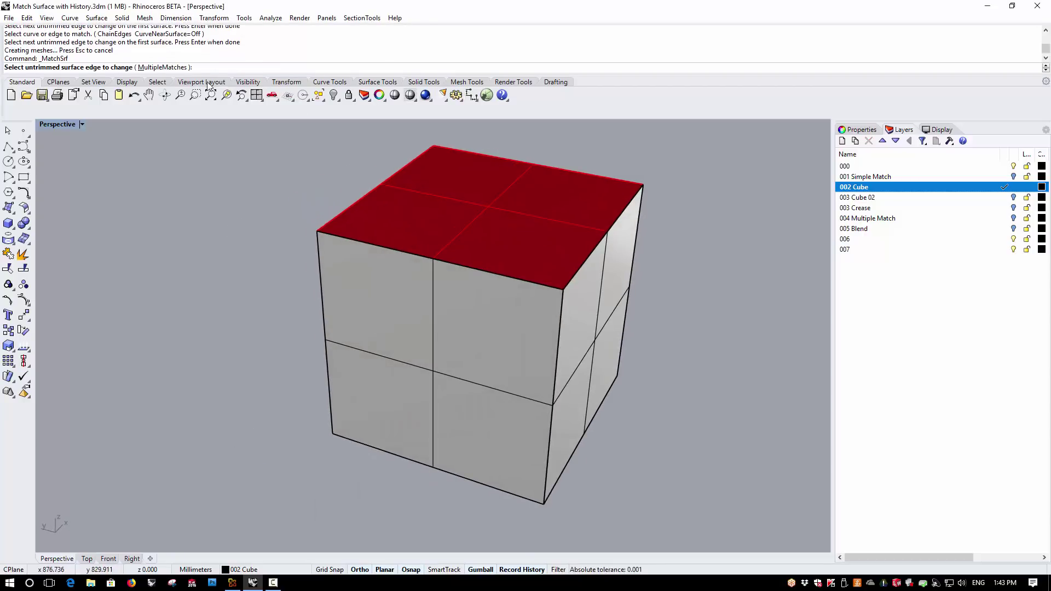
pyautogui.click(165, 68)
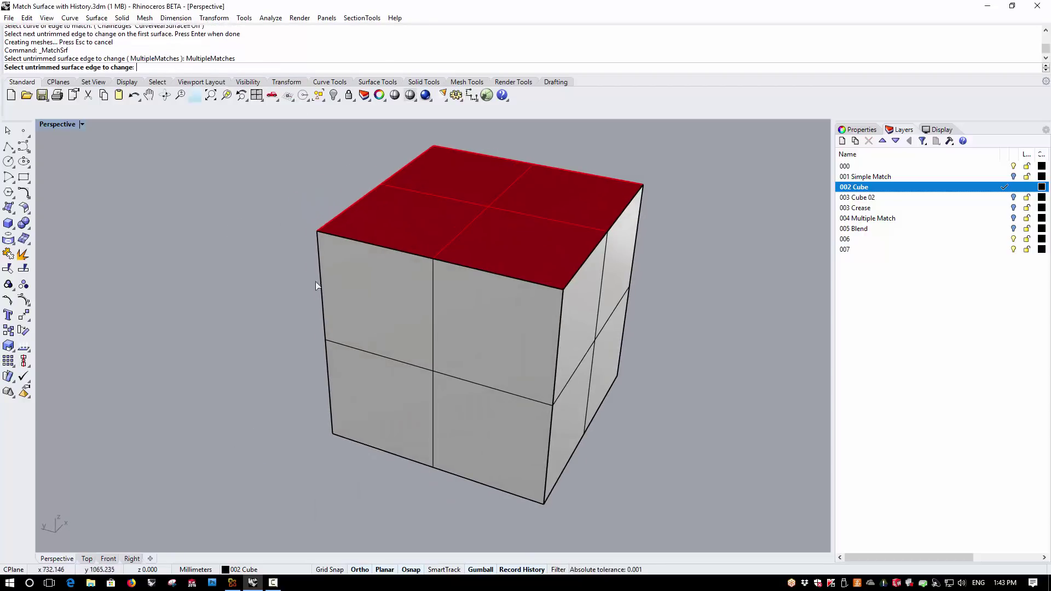
pyautogui.click(335, 238)
pyautogui.click(413, 272)
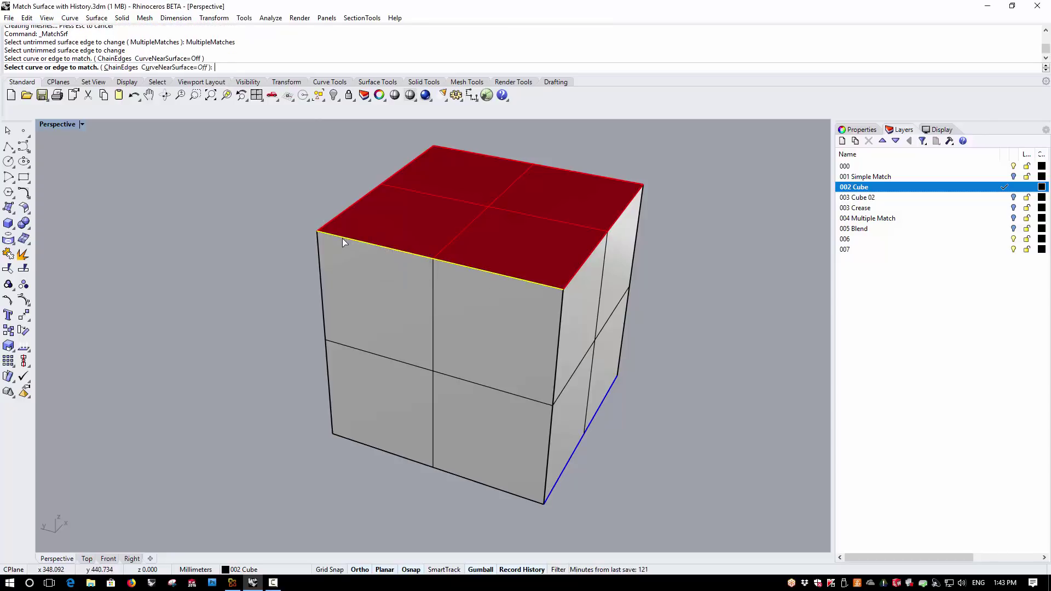
pyautogui.click(343, 239)
pyautogui.click(359, 444)
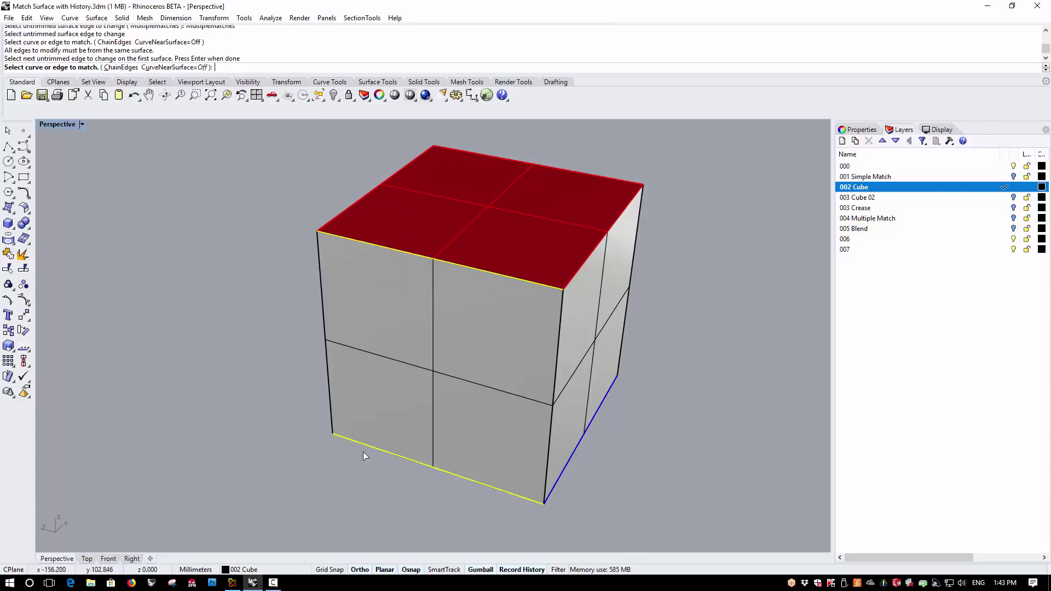
pyautogui.click(355, 447)
pyautogui.rightClick(346, 478)
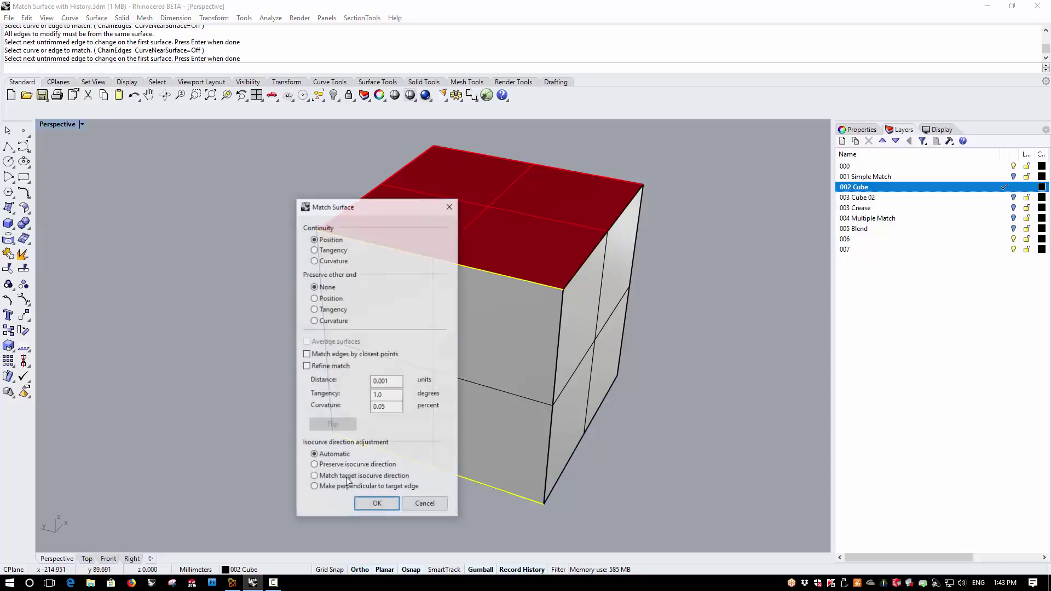
pyautogui.click(378, 505)
# Match the fourth and last side face's upper edge to the red surface and its lower edge to the blue surface using MultipleMatches.
pyautogui.moveTo(288, 446); pyautogui.dragTo(362, 422, button='right')
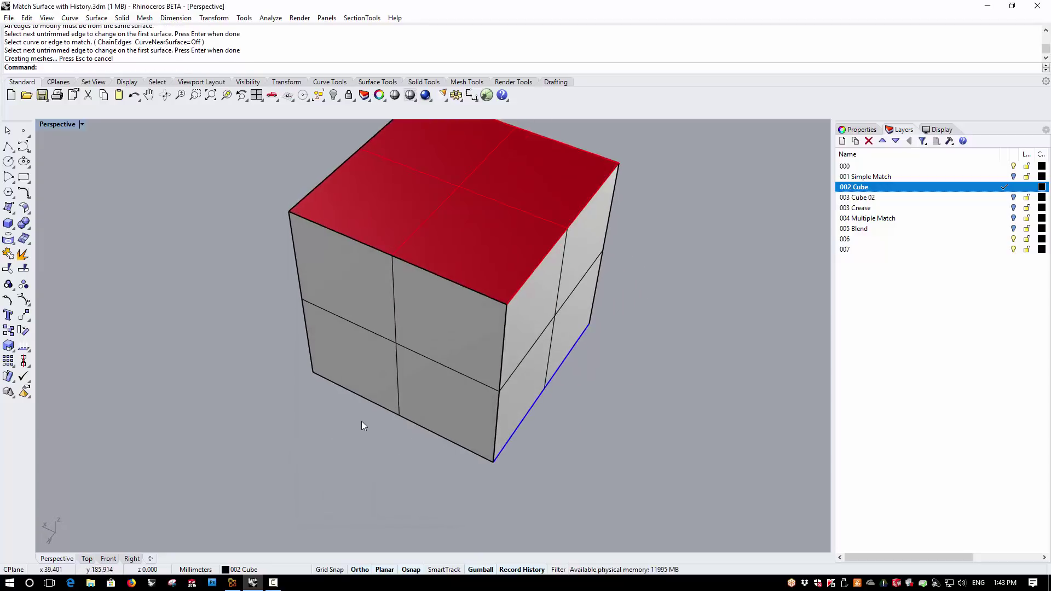
pyautogui.press('Return')
pyautogui.click(171, 66)
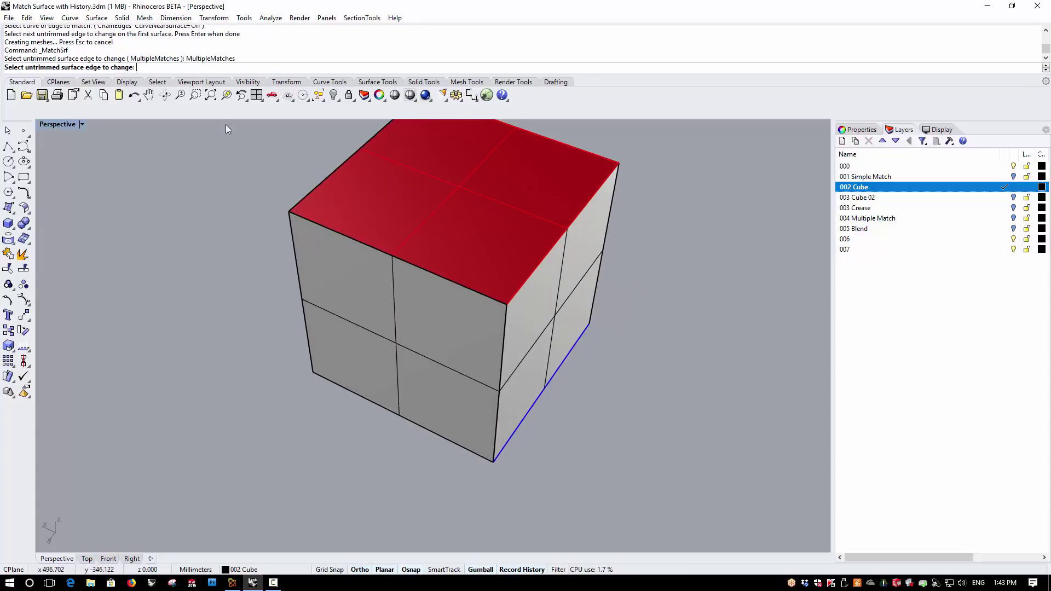
pyautogui.click(300, 217)
pyautogui.click(332, 246)
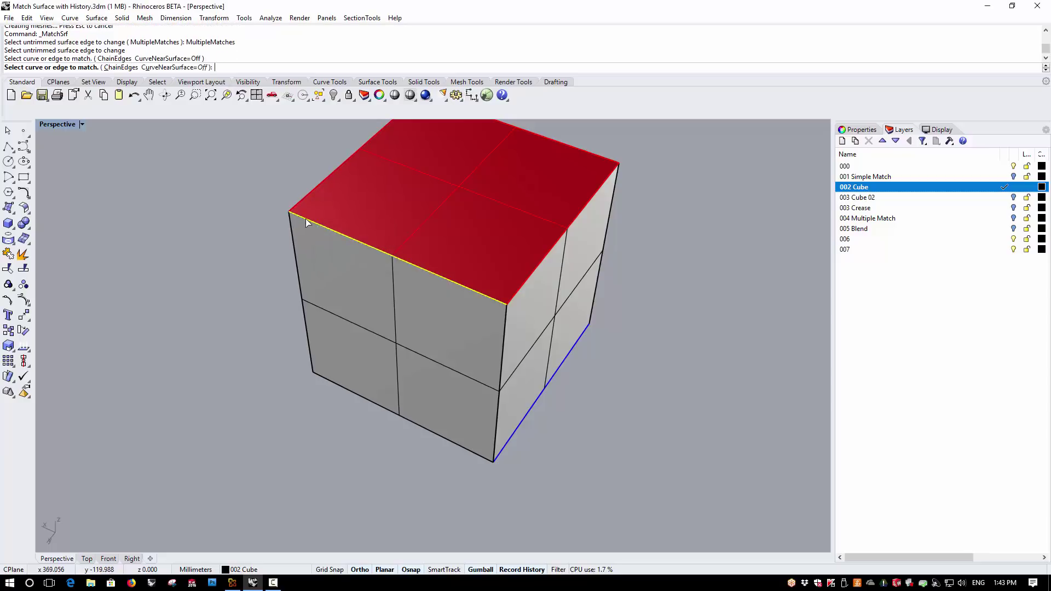
pyautogui.click(307, 222)
pyautogui.click(328, 384)
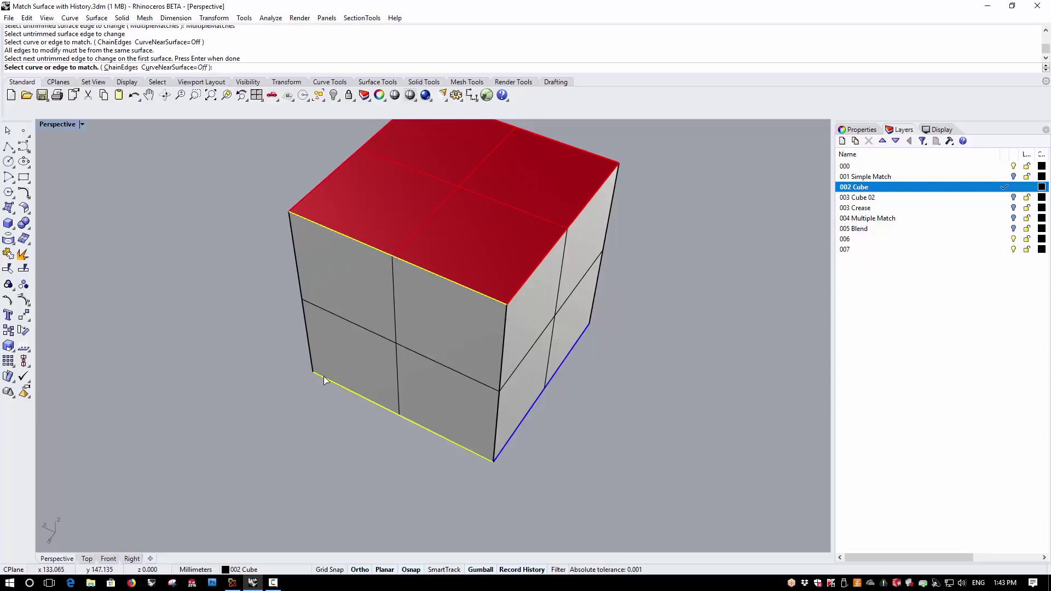
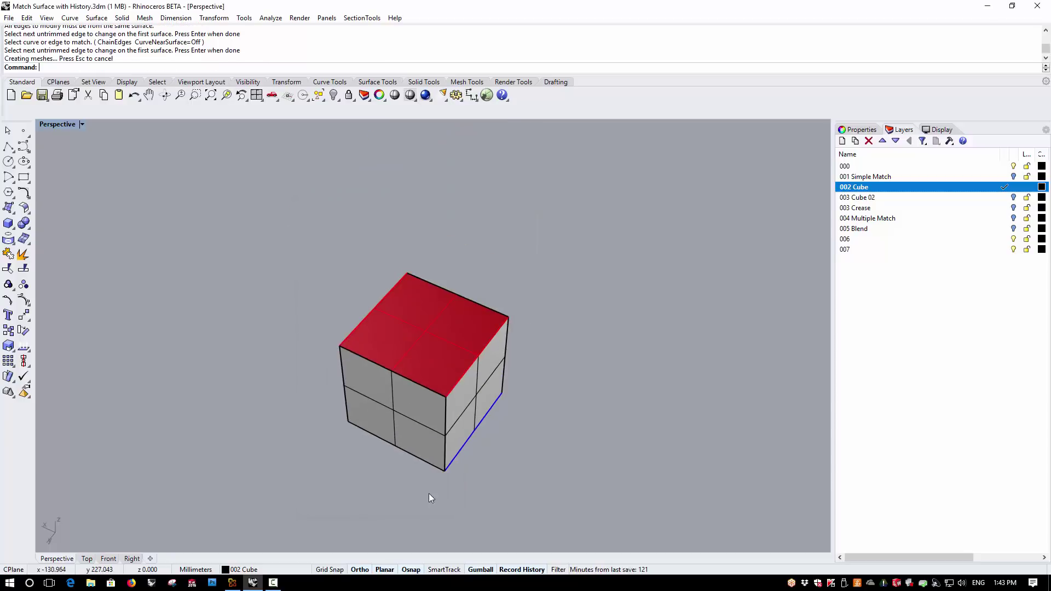
# Turn on the blue bottom surface's control points and select them all, removing the adjoining side face from the selection.
pyautogui.moveTo(429, 494); pyautogui.dragTo(426, 398, button='right')
pyautogui.click(427, 399)
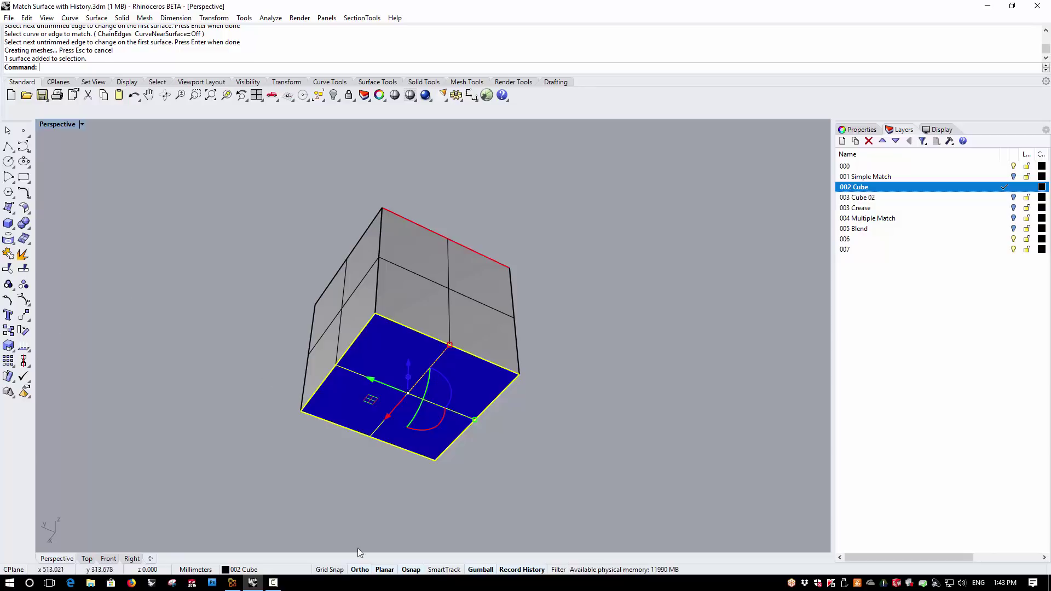
pyautogui.click(405, 433)
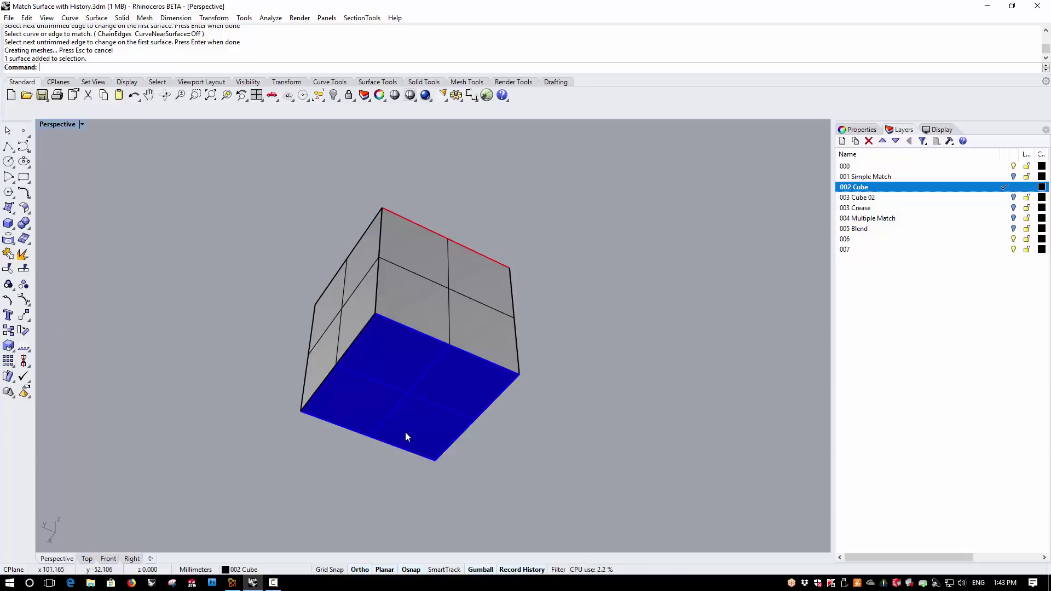
pyautogui.click(23, 300)
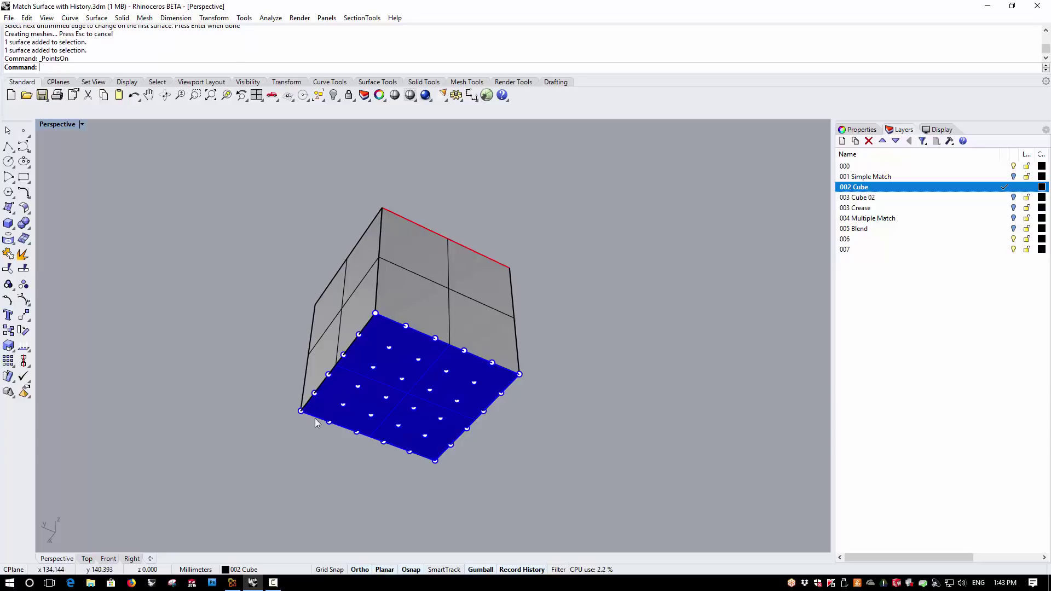
pyautogui.hotkey('ctrl', 'a')
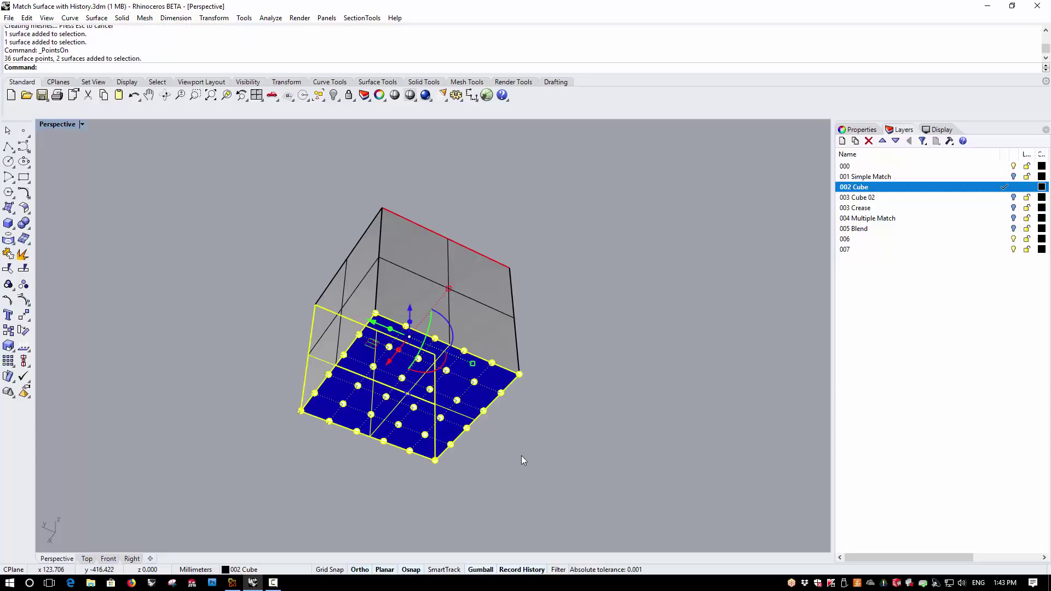
pyautogui.keyDown('ctrl'); pyautogui.click(315, 363); pyautogui.keyUp('ctrl')
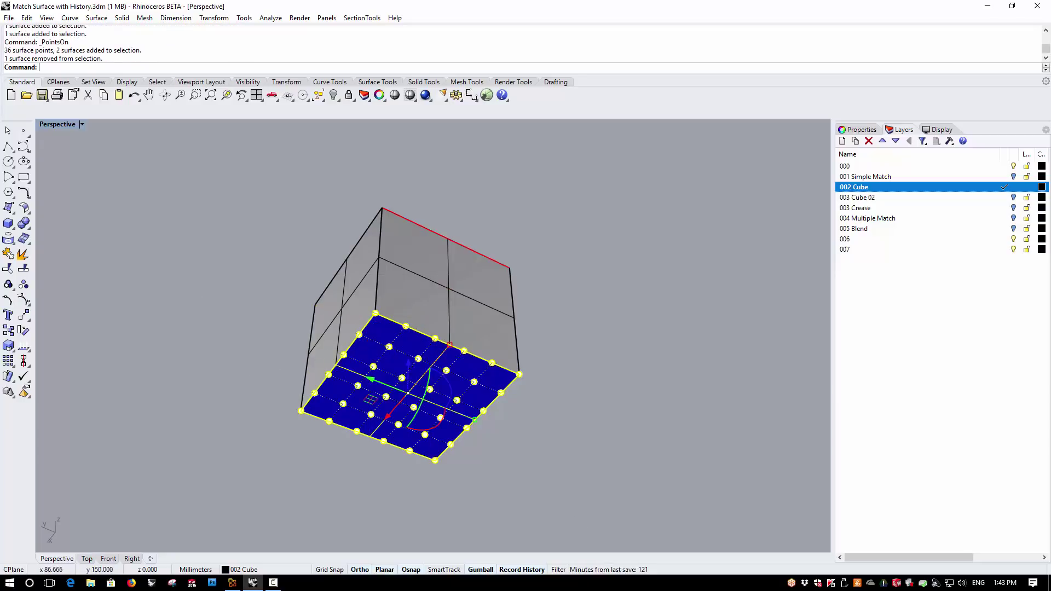
pyautogui.scroll(3, 427, 464)
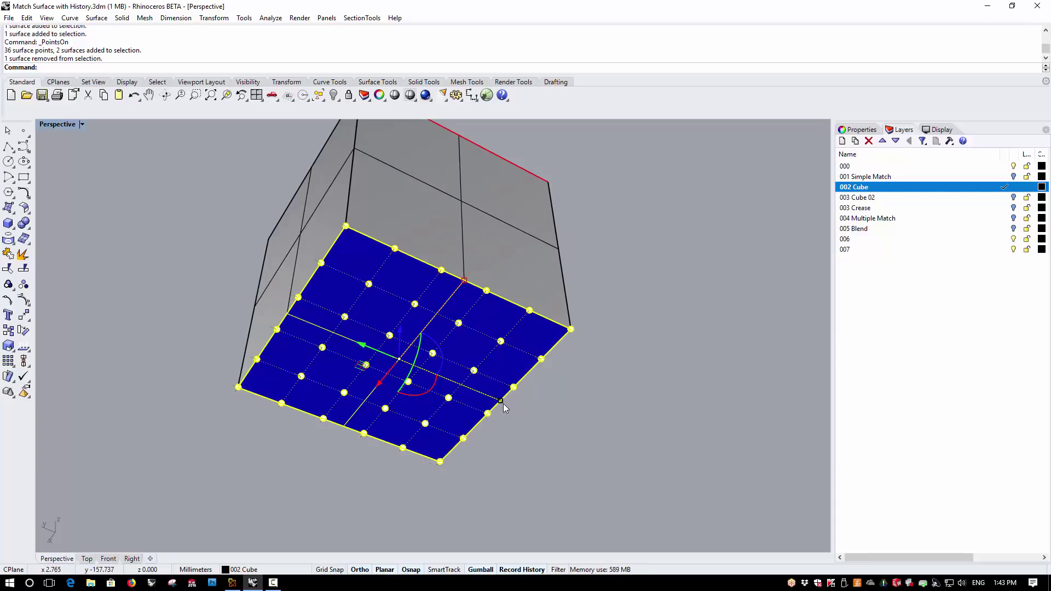
# Scale the selected control points of the blue bottom surface inward to make the bottom smaller in both directions.
pyautogui.moveTo(504, 402); pyautogui.dragTo(456, 382)
pyautogui.moveTo(532, 377); pyautogui.dragTo(440, 331, button='right')
pyautogui.scroll(3, 440, 331)
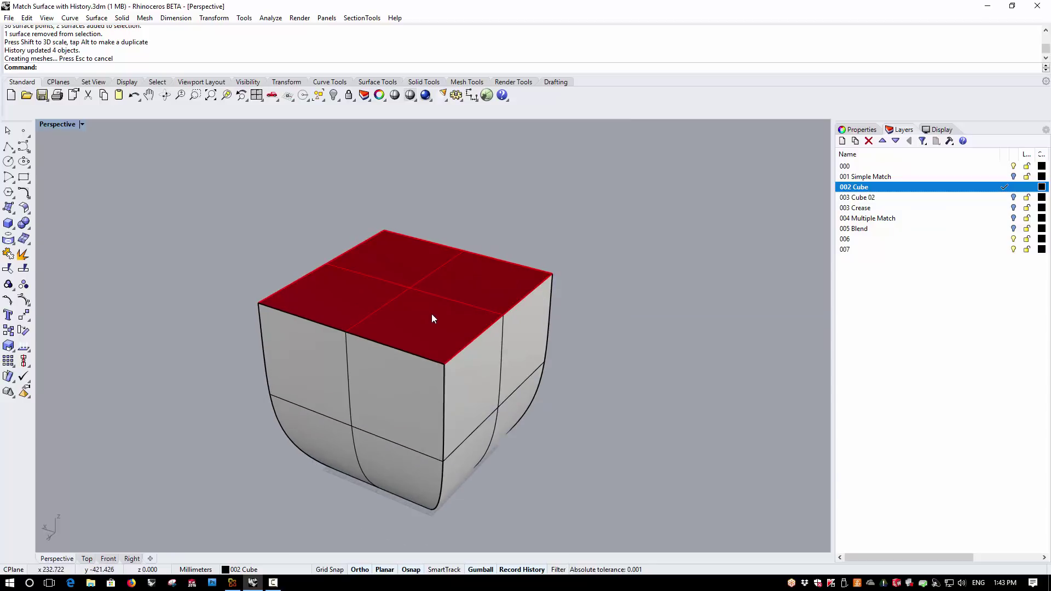
# Turn on the red top surface's control points and scale the middle two points of two opposite edges outward together.
pyautogui.click(431, 314)
pyautogui.press('F10')
pyautogui.moveTo(365, 353); pyautogui.dragTo(524, 336, button='right')
pyautogui.click(519, 326)
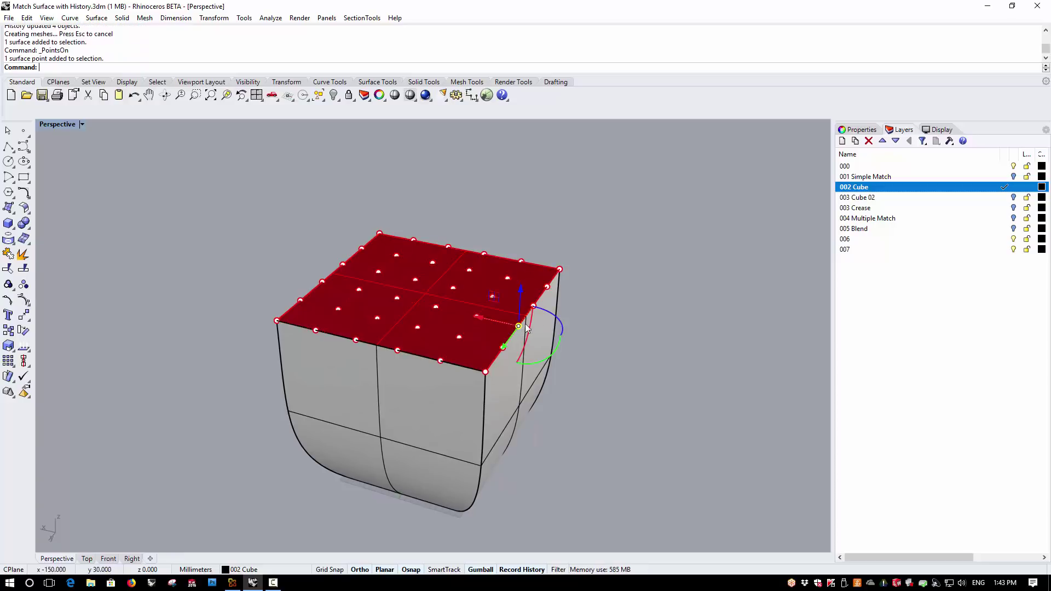
pyautogui.keyDown('shift'); pyautogui.click(534, 305); pyautogui.keyUp('shift')
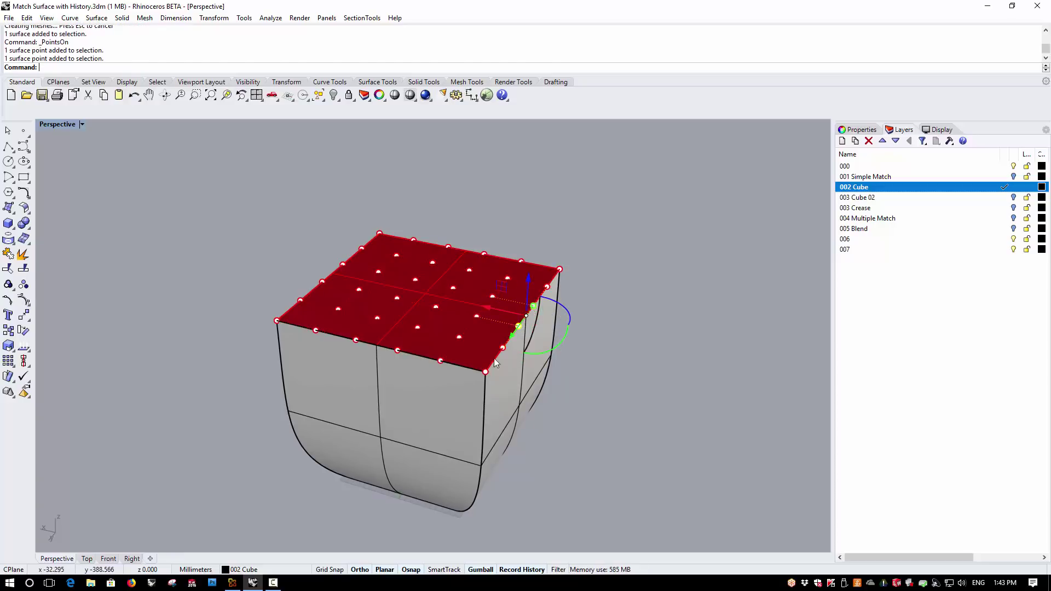
pyautogui.keyDown('shift'); pyautogui.click(322, 283); pyautogui.keyUp('shift')
pyautogui.keyDown('shift'); pyautogui.click(342, 265); pyautogui.keyUp('shift')
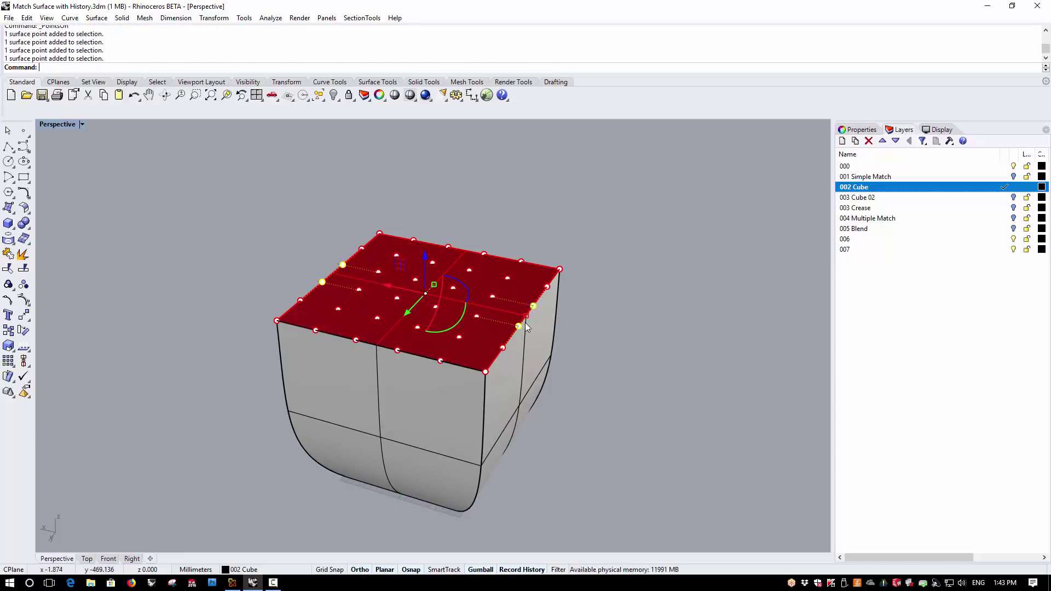
pyautogui.moveTo(526, 327); pyautogui.dragTo(606, 345)
pyautogui.moveTo(618, 409); pyautogui.dragTo(473, 327, button='right')
pyautogui.click(659, 431)
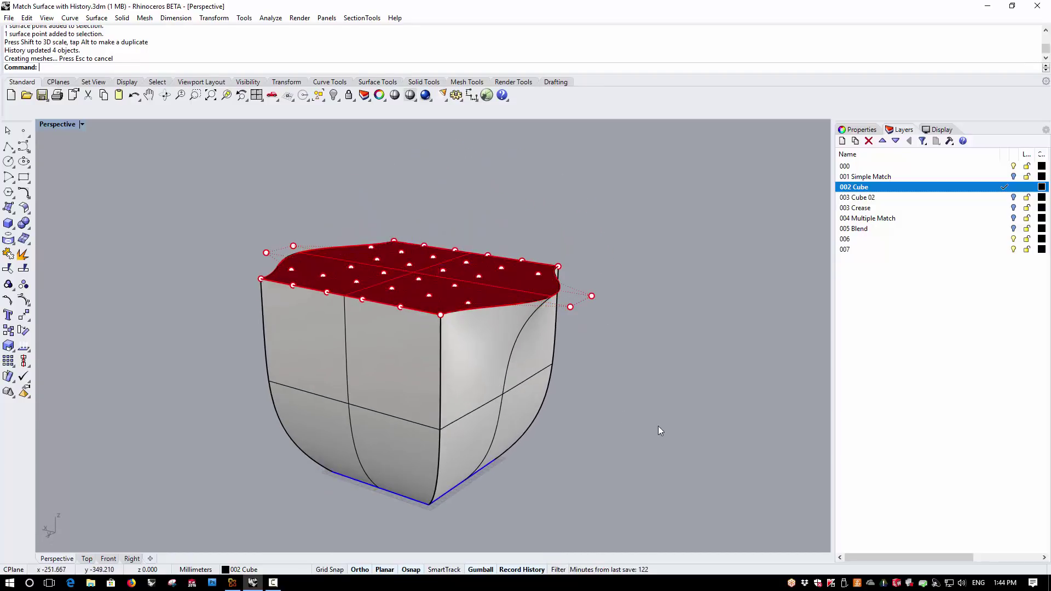
# Scale the middle two control points of the red surface's other two opposite edges inward together.
pyautogui.click(328, 293)
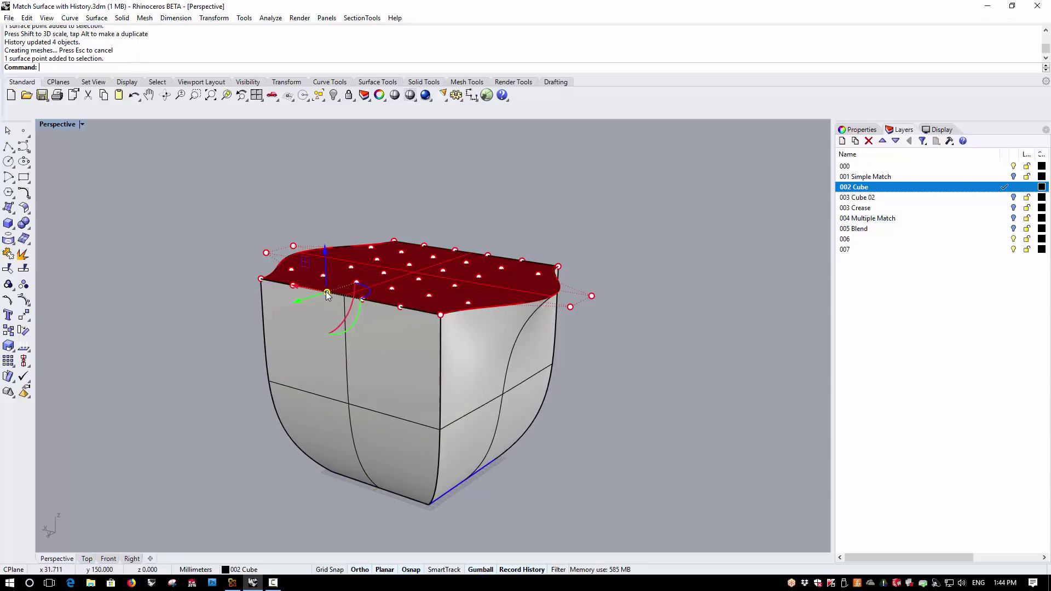
pyautogui.keyDown('shift'); pyautogui.click(362, 299); pyautogui.keyUp('shift')
pyautogui.moveTo(477, 329)
pyautogui.mouseDown(button='right')
pyautogui.moveTo(480, 344)
pyautogui.moveTo(492, 324)
pyautogui.mouseUp(button='right')
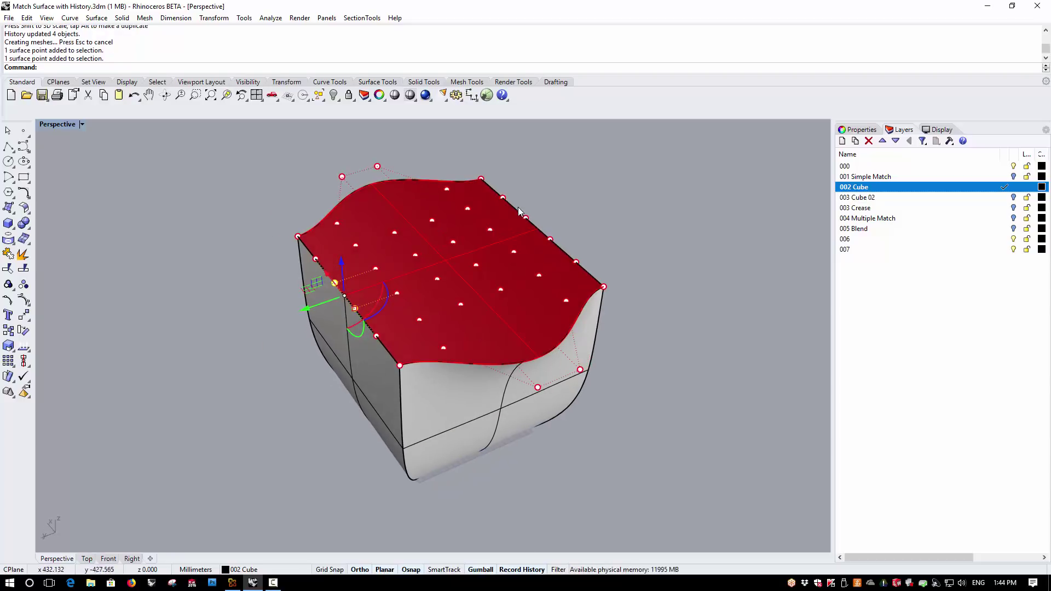
pyautogui.keyDown('shift'); pyautogui.click(526, 218); pyautogui.keyUp('shift')
pyautogui.keyDown('shift'); pyautogui.click(550, 240); pyautogui.keyUp('shift')
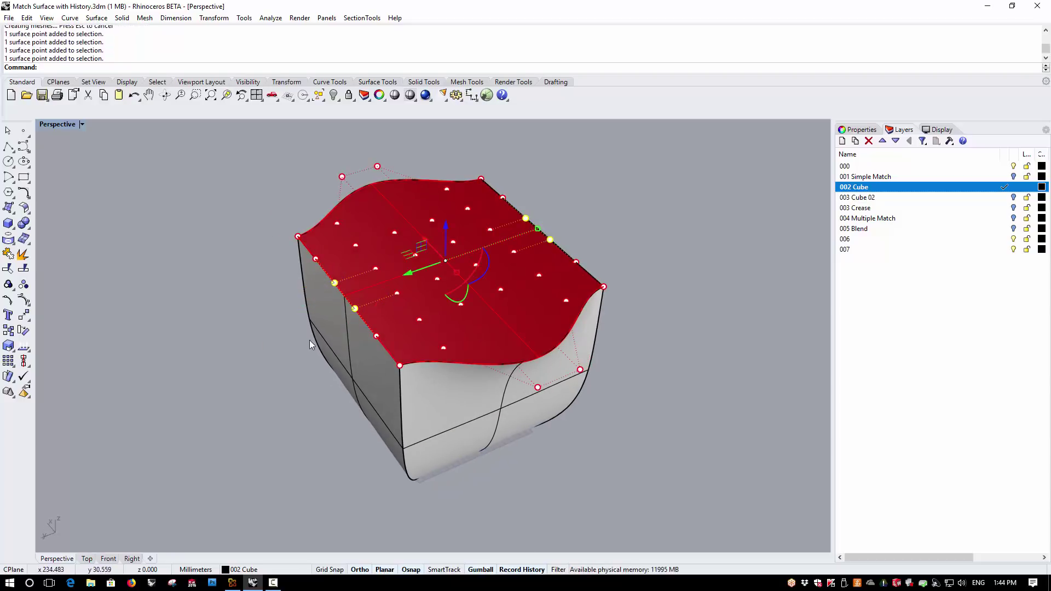
pyautogui.moveTo(521, 234); pyautogui.dragTo(518, 236)
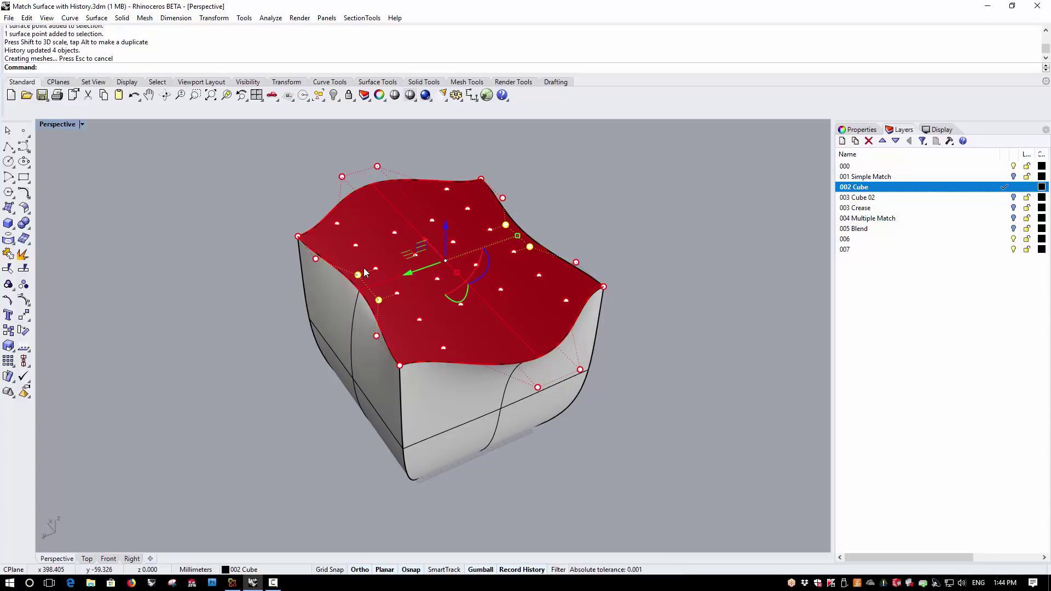
# Scale the four interior control points just behind those pulled-in edge points slightly inward toward the red surface's centre.
pyautogui.click(375, 268)
pyautogui.keyDown('shift'); pyautogui.click(397, 293); pyautogui.keyUp('shift')
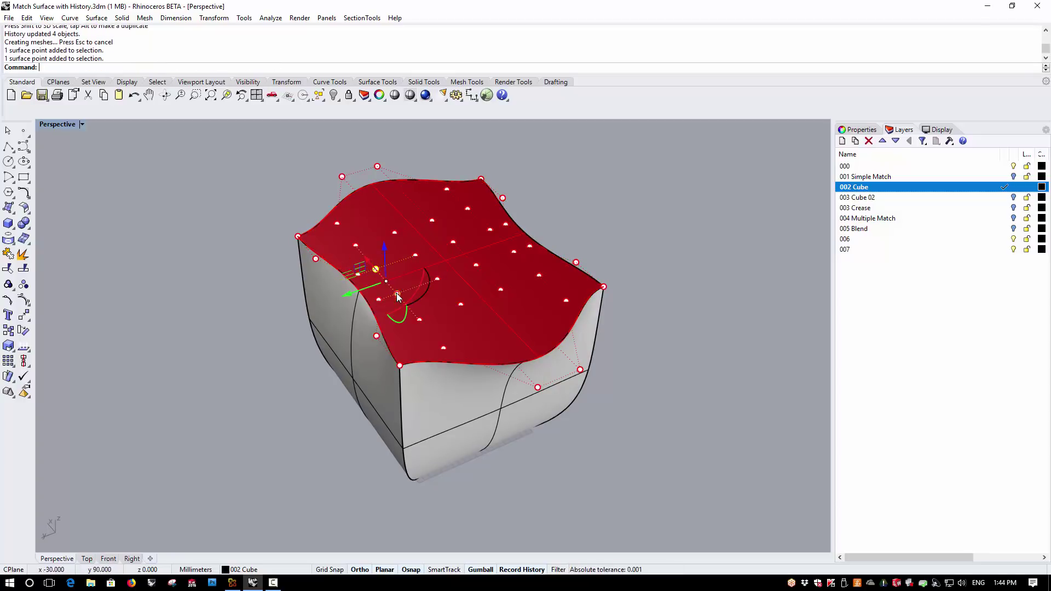
pyautogui.keyDown('shift'); pyautogui.click(490, 230); pyautogui.keyUp('shift')
pyautogui.keyDown('shift'); pyautogui.click(514, 251); pyautogui.keyUp('shift')
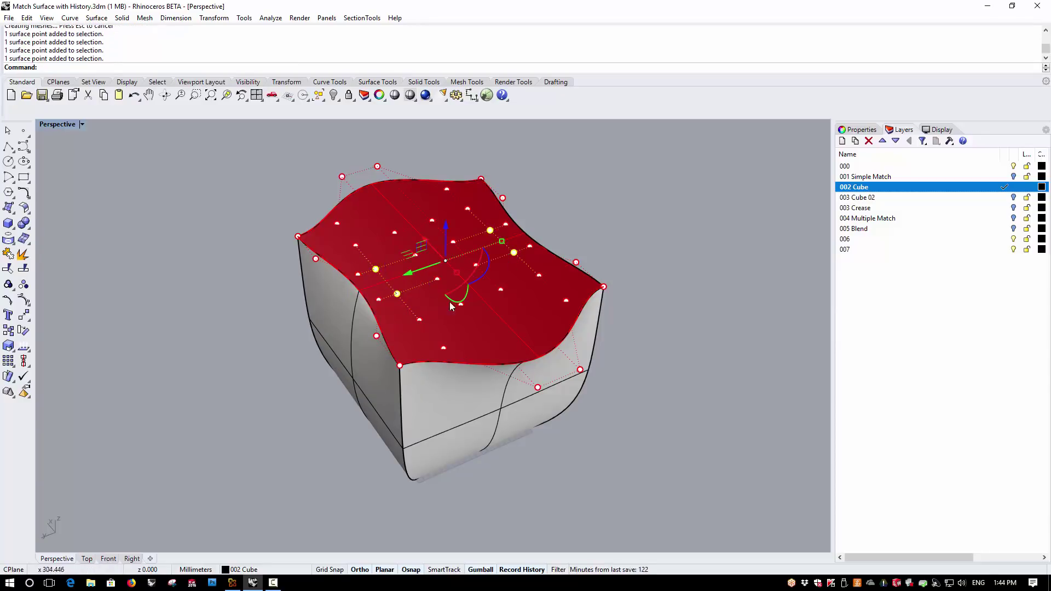
pyautogui.moveTo(501, 240); pyautogui.dragTo(485, 252)
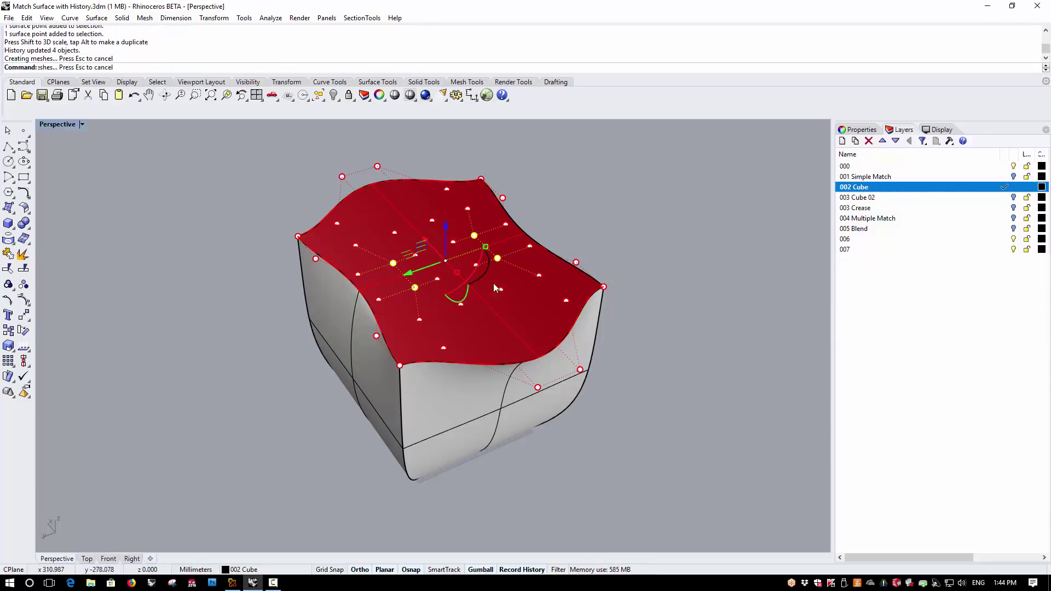
# Add the four pulled-in edge points to the selected interior points, move all eight down, and turn the control points off.
pyautogui.keyDown('shift'); pyautogui.click(506, 224); pyautogui.keyUp('shift')
pyautogui.keyDown('shift'); pyautogui.click(529, 246); pyautogui.keyUp('shift')
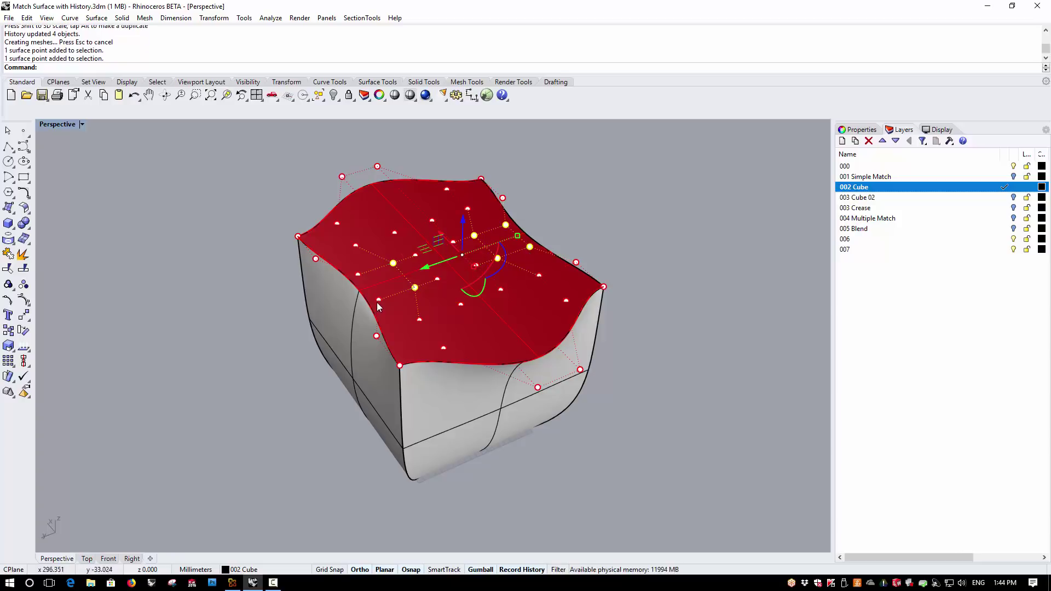
pyautogui.keyDown('shift'); pyautogui.click(379, 300); pyautogui.keyUp('shift')
pyautogui.keyDown('shift'); pyautogui.click(358, 275); pyautogui.keyUp('shift')
pyautogui.moveTo(307, 328); pyautogui.dragTo(497, 184, button='right')
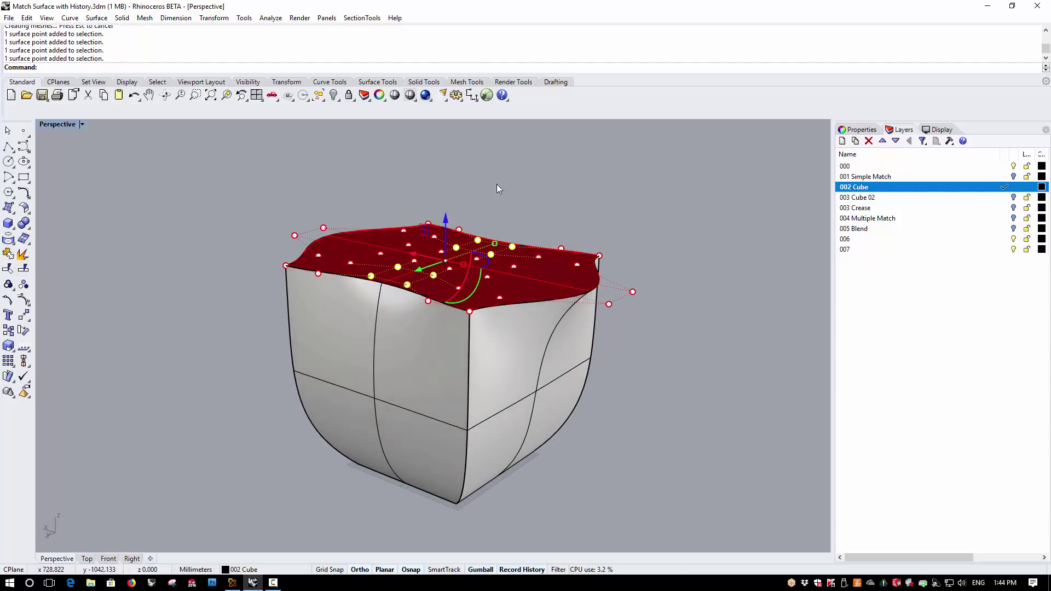
pyautogui.moveTo(446, 218); pyautogui.dragTo(445, 245)
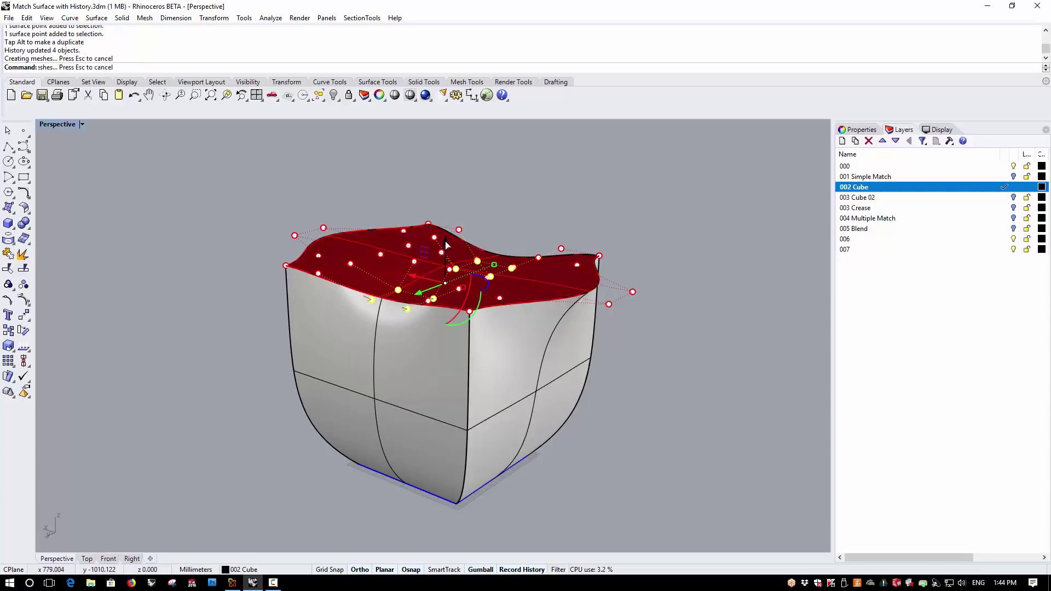
pyautogui.moveTo(402, 330); pyautogui.dragTo(654, 195, button='right')
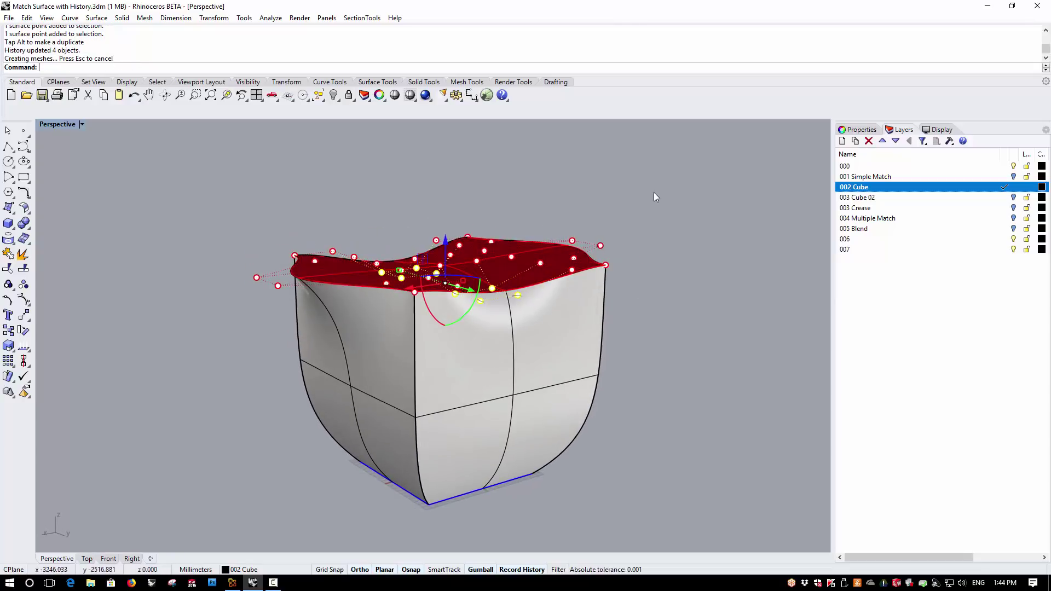
pyautogui.press('Escape')
pyautogui.press('Escape')
# Examine how the side faces follow the edited red top and blue bottom surfaces, checking individual faces from several sides.
pyautogui.moveTo(333, 222); pyautogui.dragTo(430, 251, button='right')
pyautogui.scroll(2, 444, 249)
pyautogui.click(439, 248)
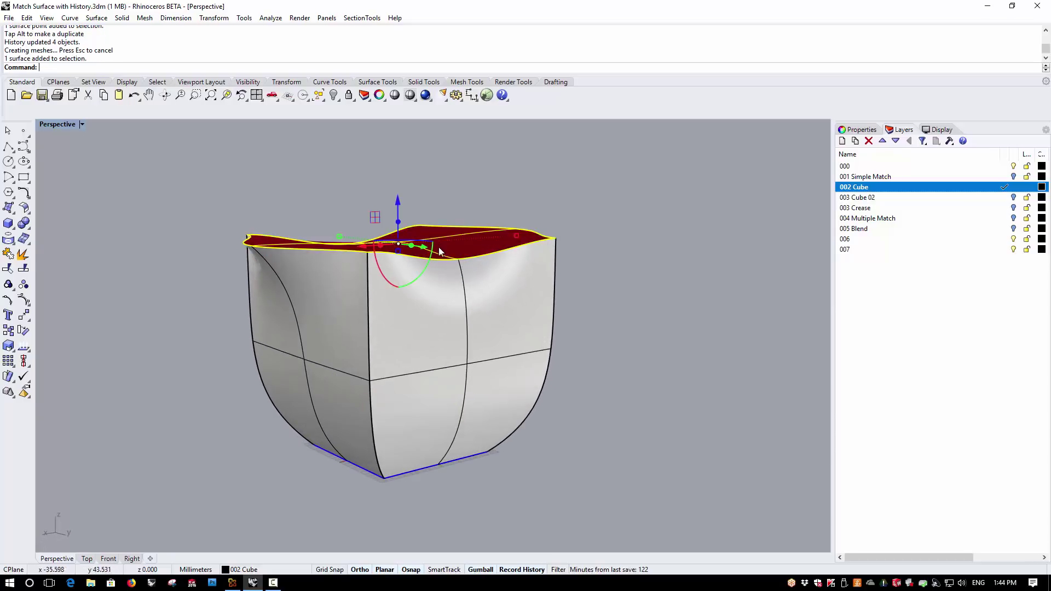
pyautogui.press('Escape')
pyautogui.click(484, 357)
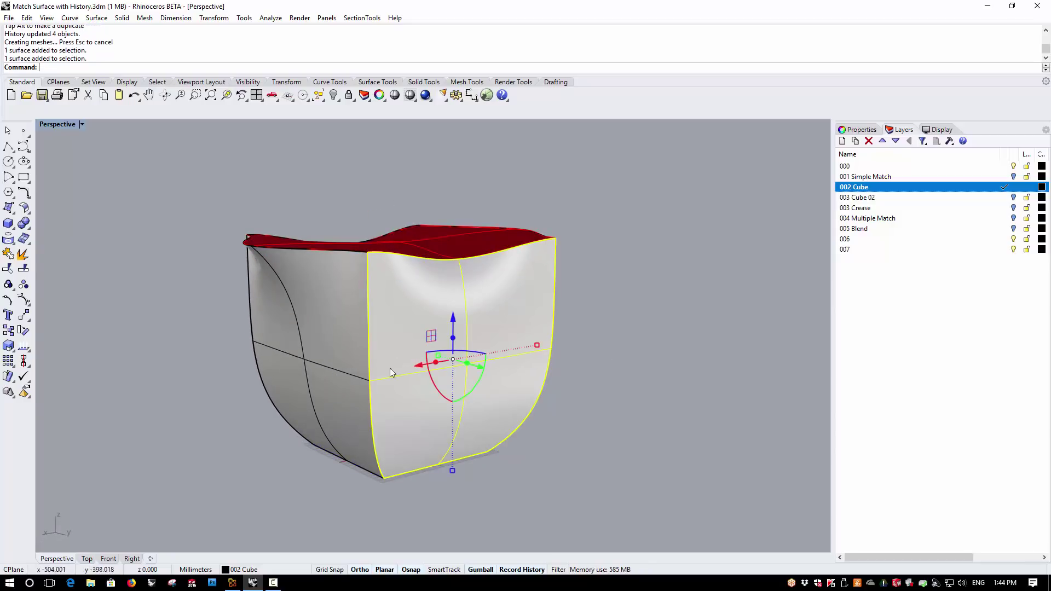
pyautogui.click(333, 350)
pyautogui.moveTo(333, 351); pyautogui.dragTo(425, 185, button='right')
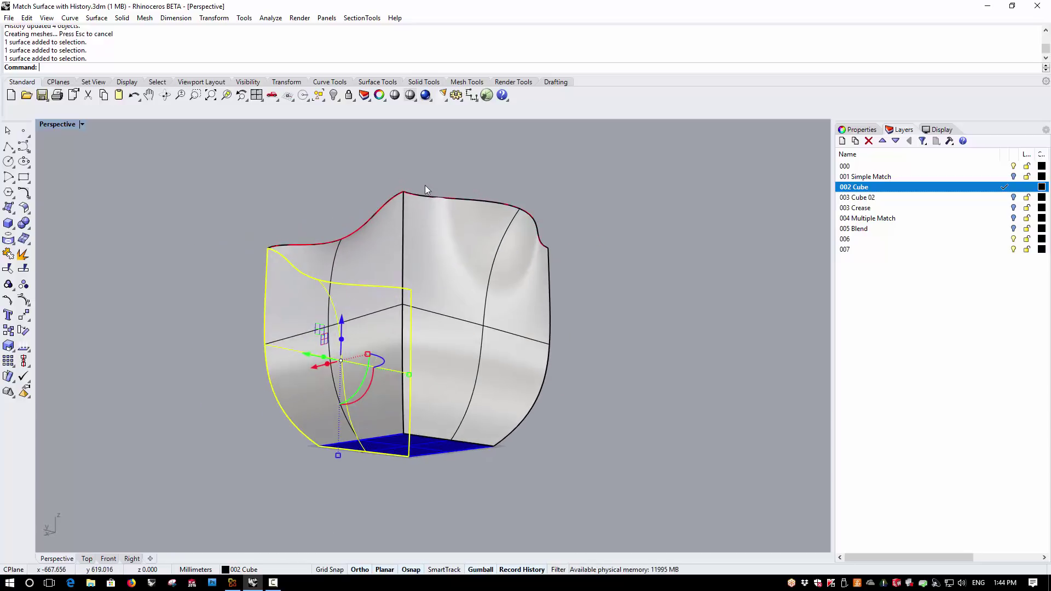
pyautogui.click(425, 185)
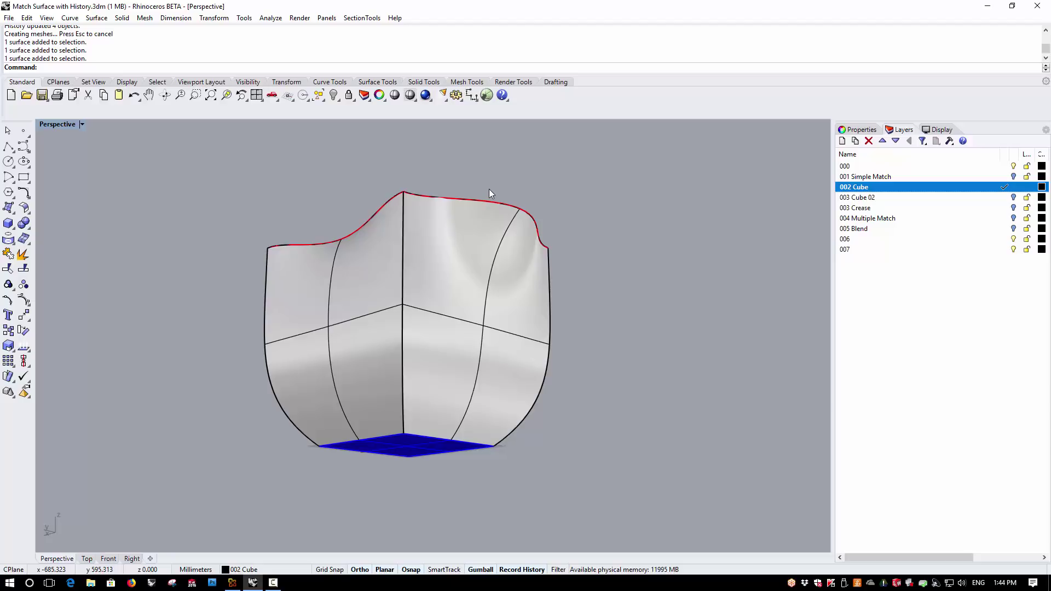
pyautogui.click(498, 285)
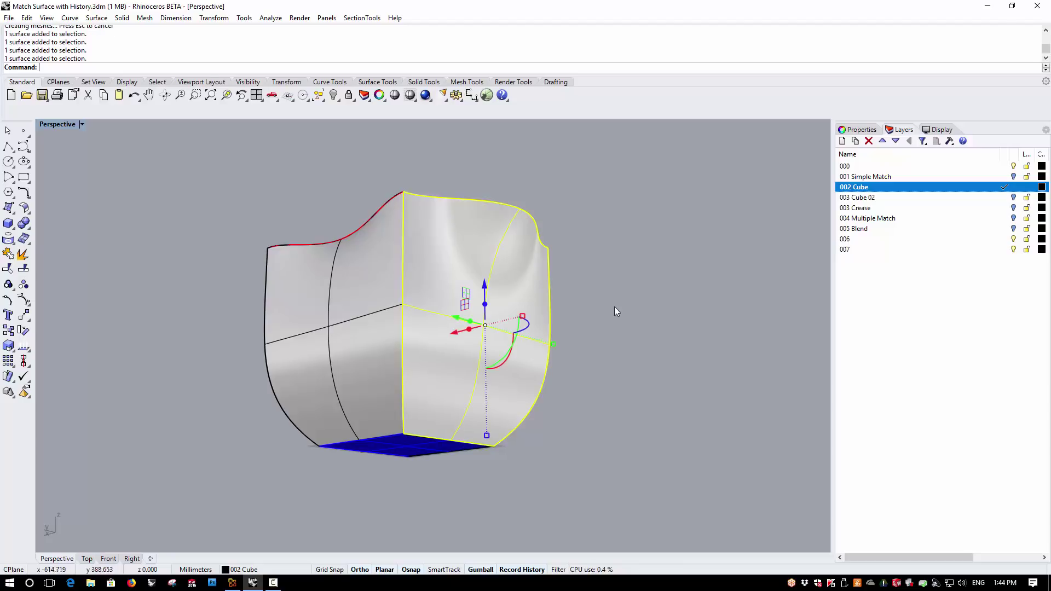
pyautogui.moveTo(614, 305); pyautogui.dragTo(621, 382, button='right')
pyautogui.moveTo(563, 228); pyautogui.dragTo(553, 287, button='right')
pyautogui.click(625, 290)
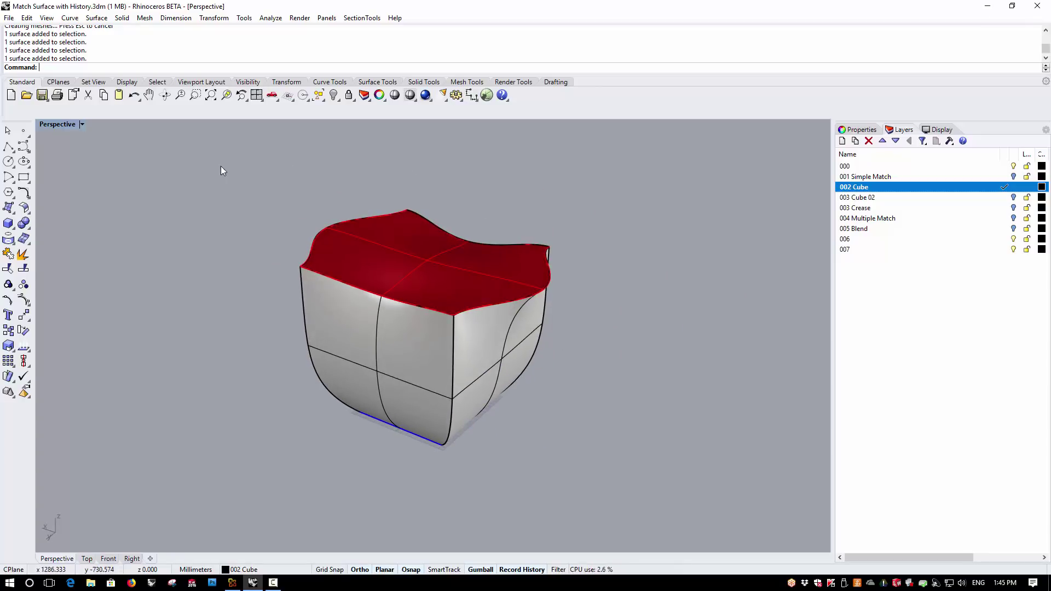
# Copy all six cube surfaces to layer 003 Cube 02, make that layer current, and hide layer 002 Cube.
pyautogui.moveTo(221, 166); pyautogui.dragTo(637, 483)
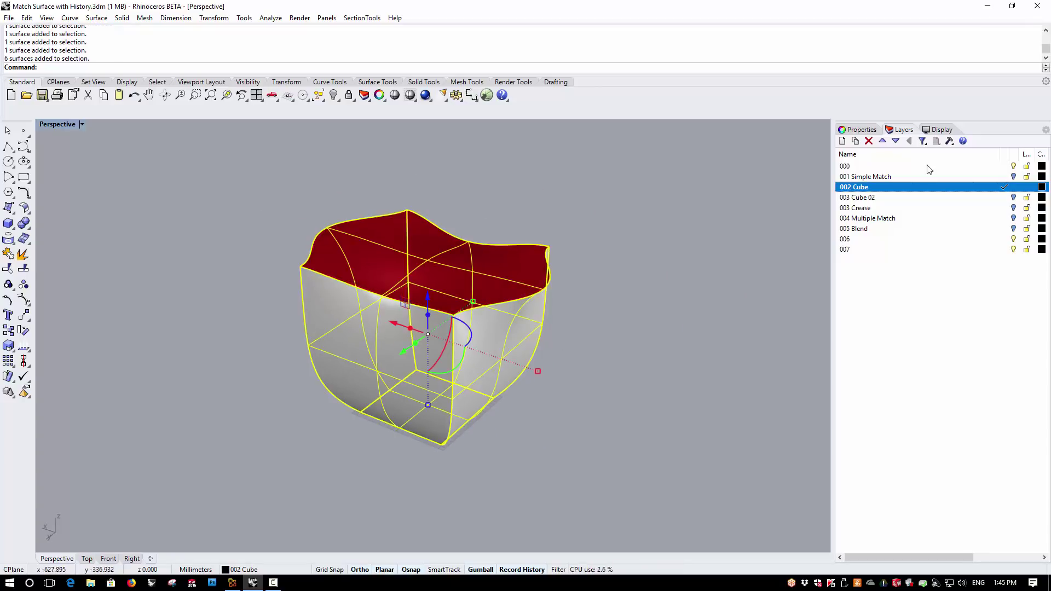
pyautogui.rightClick(876, 198)
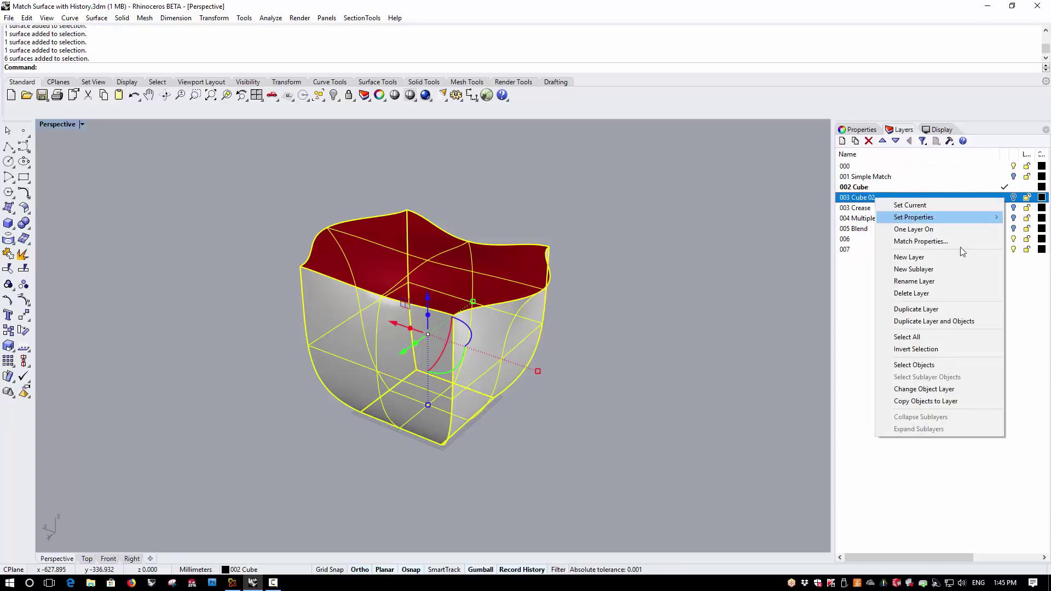
pyautogui.click(948, 403)
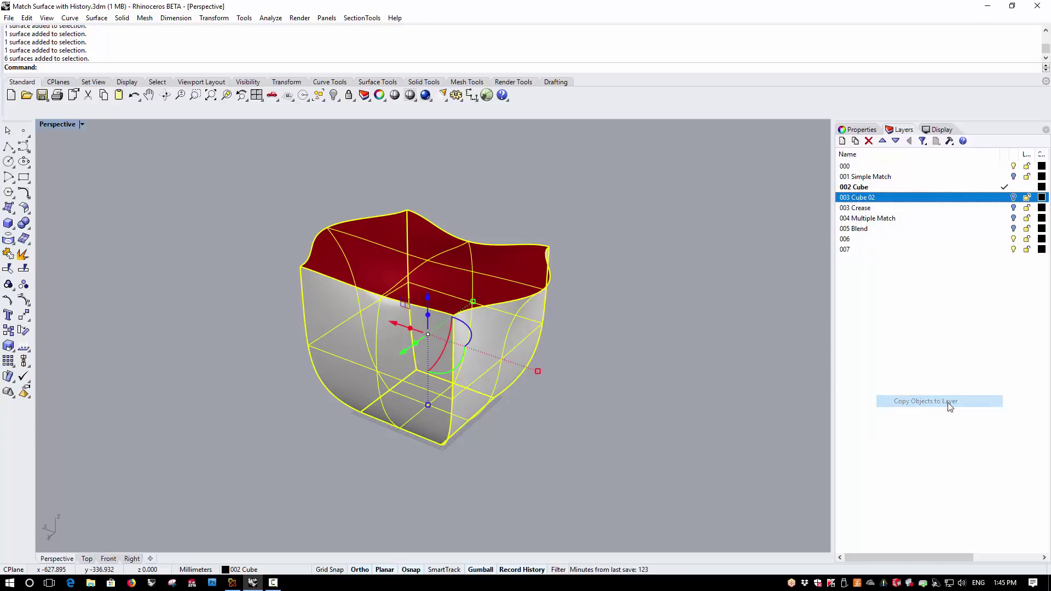
pyautogui.click(1006, 199)
pyautogui.click(1014, 187)
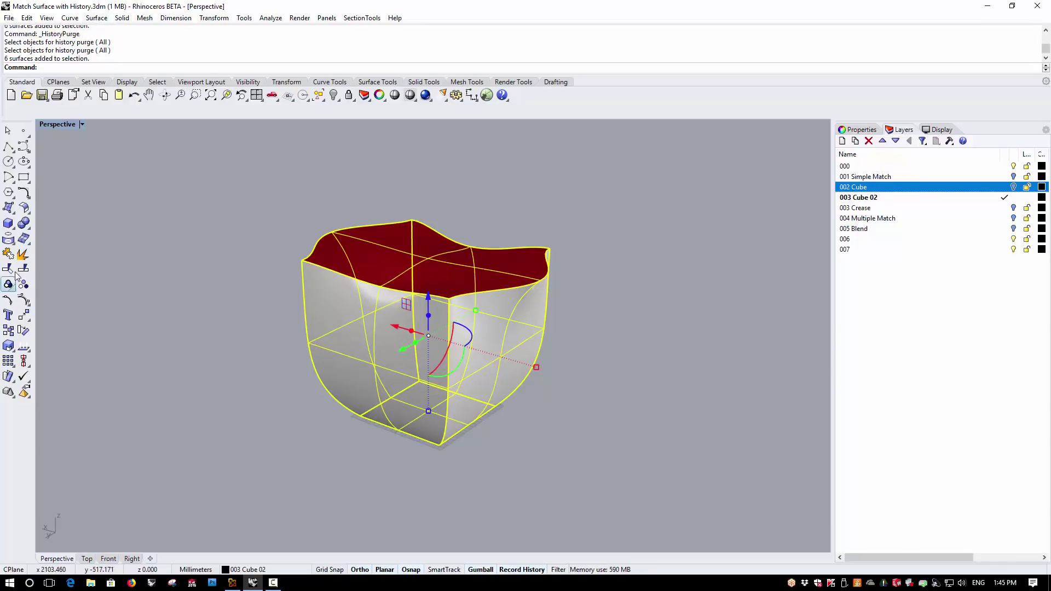
# Join the six copied surfaces into one polysurface and check that it selects as a single object.
pyautogui.click(9, 254)
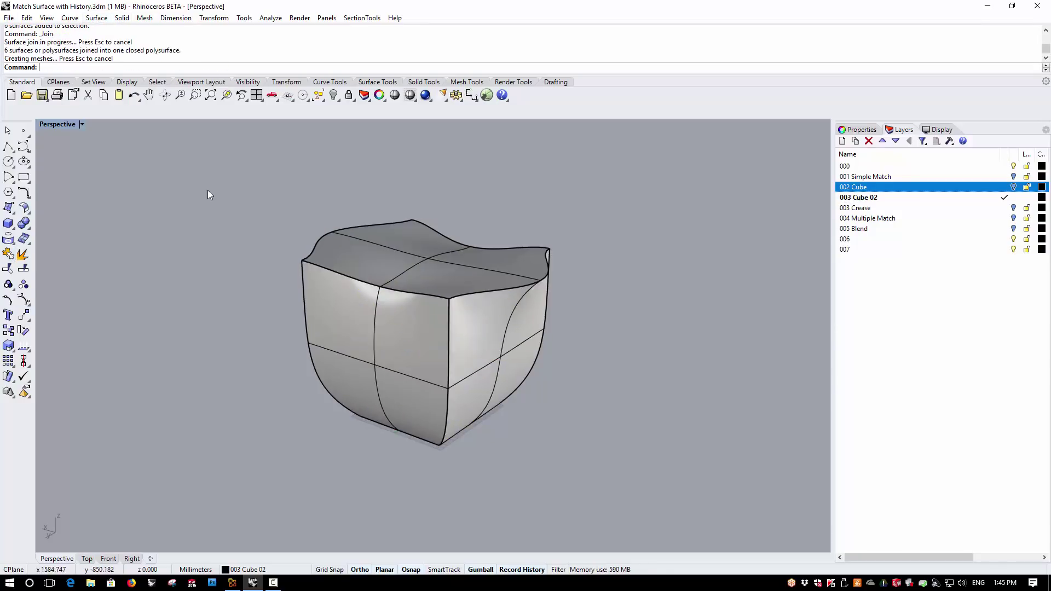
pyautogui.moveTo(467, 225); pyautogui.dragTo(394, 301, button='right')
pyautogui.click(482, 288)
pyautogui.press('Escape')
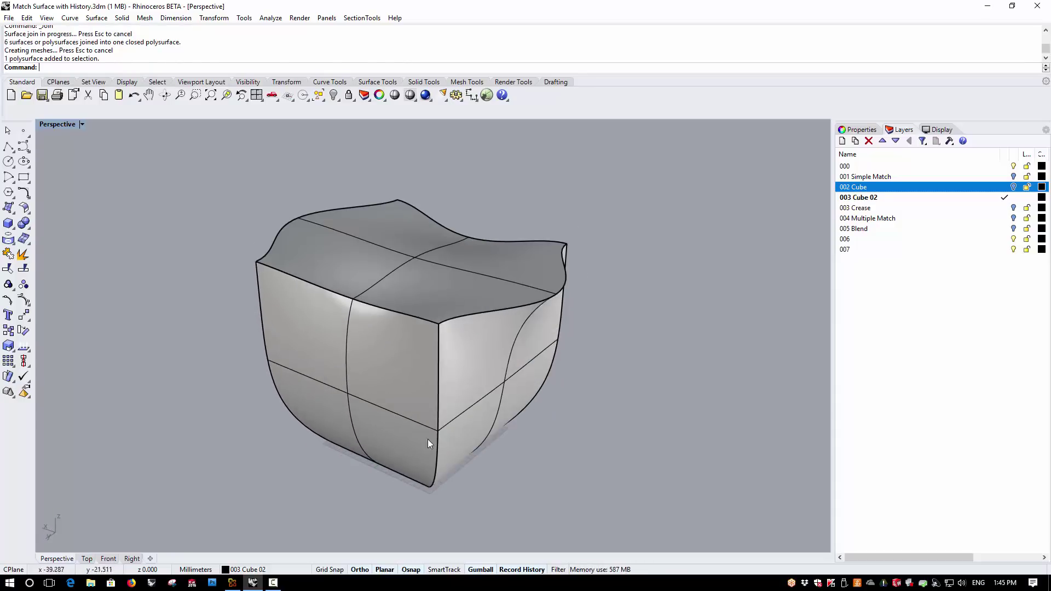
pyautogui.moveTo(370, 351); pyautogui.dragTo(318, 295, button='right')
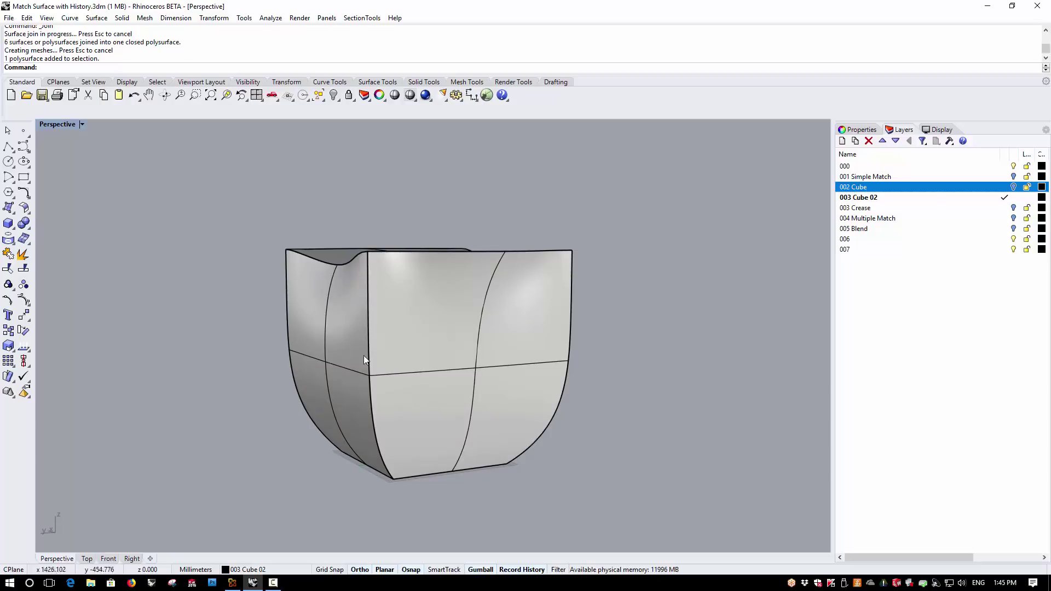
pyautogui.moveTo(364, 356); pyautogui.dragTo(484, 368, button='right')
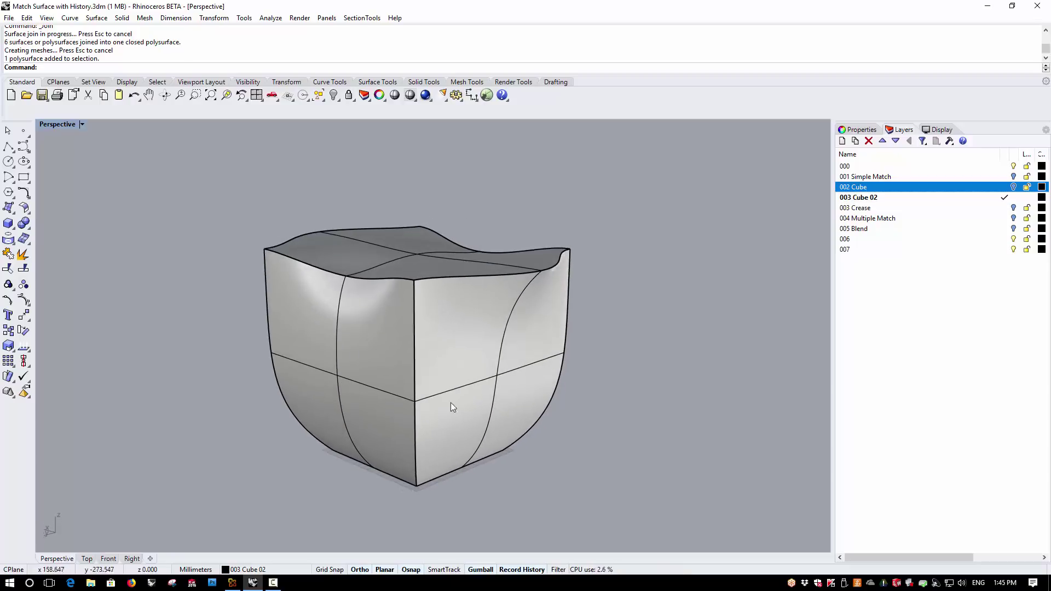
pyautogui.moveTo(451, 402); pyautogui.dragTo(510, 345, button='right')
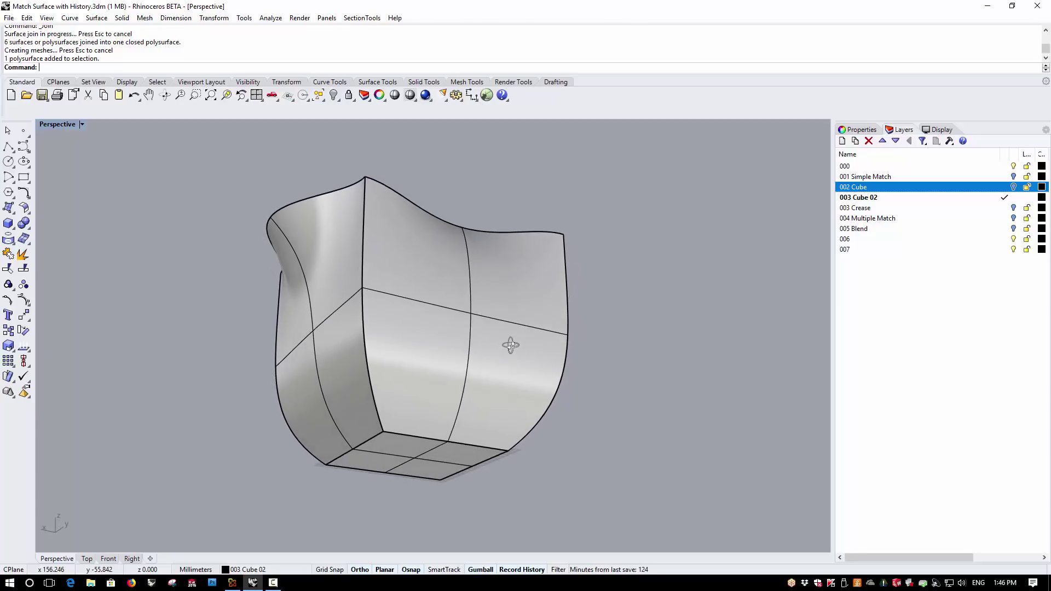
pyautogui.moveTo(430, 368); pyautogui.dragTo(418, 346, button='right')
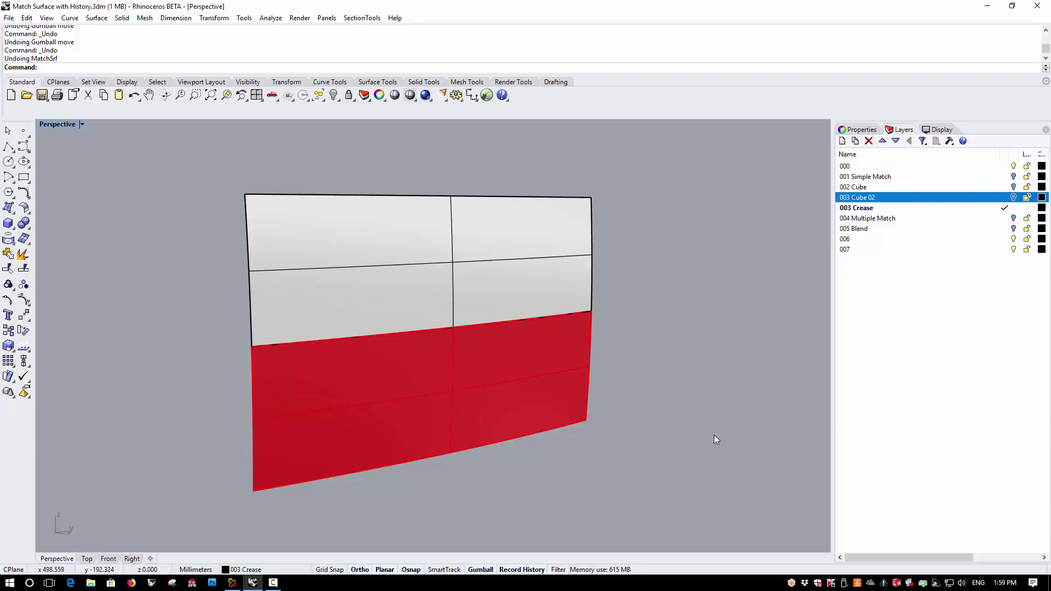
# Examine the upper white surface and the lower red surface on layer 003 Crease by selecting each in turn.
pyautogui.moveTo(554, 379); pyautogui.dragTo(504, 379, button='right')
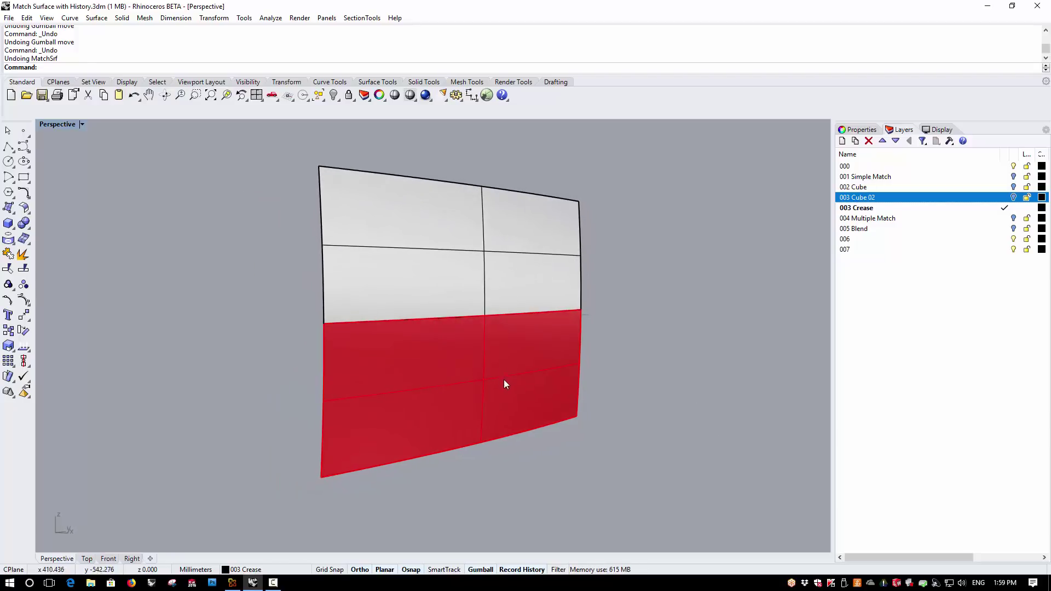
pyautogui.click(436, 280)
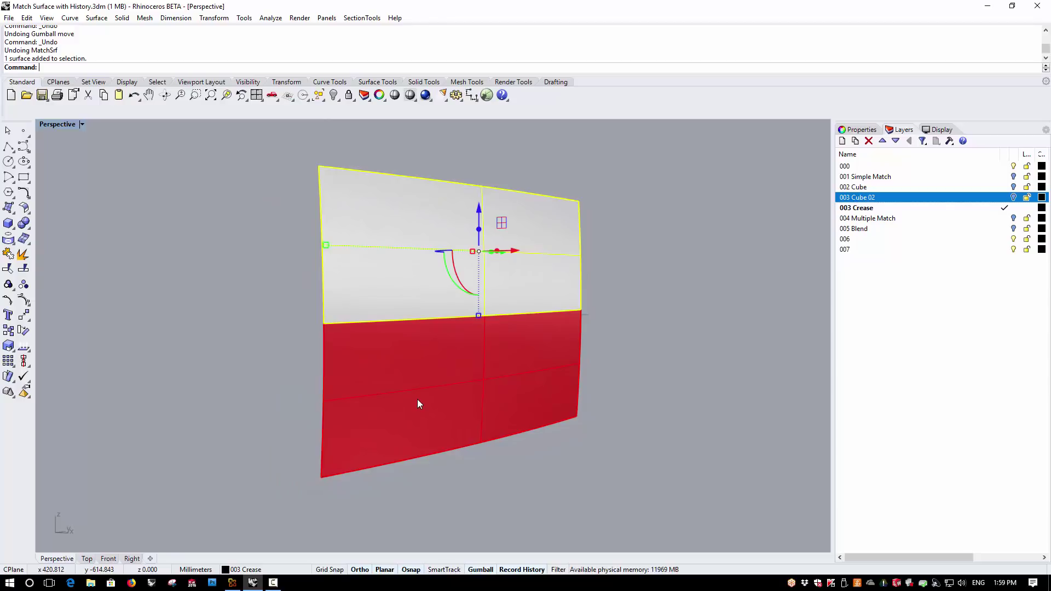
pyautogui.click(418, 403)
pyautogui.click(258, 373)
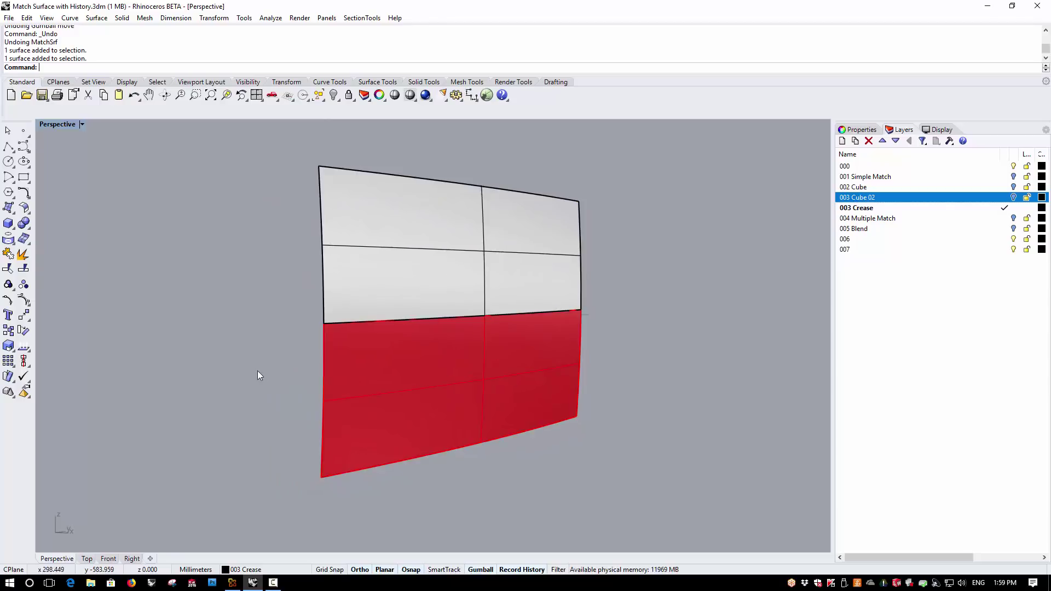
# Examine the reflections across the seam between the white and red surfaces using an Environment Map analysis on both.
pyautogui.click(405, 270)
pyautogui.keyDown('shift'); pyautogui.click(420, 367); pyautogui.keyUp('shift')
pyautogui.click(270, 17)
pyautogui.moveTo(291, 56)
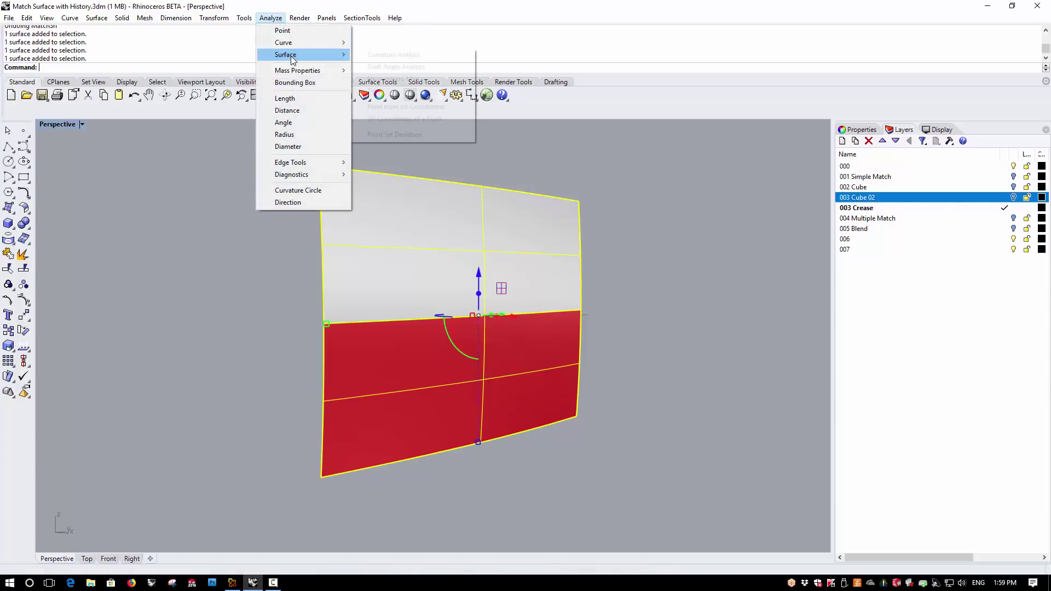
pyautogui.click(410, 78)
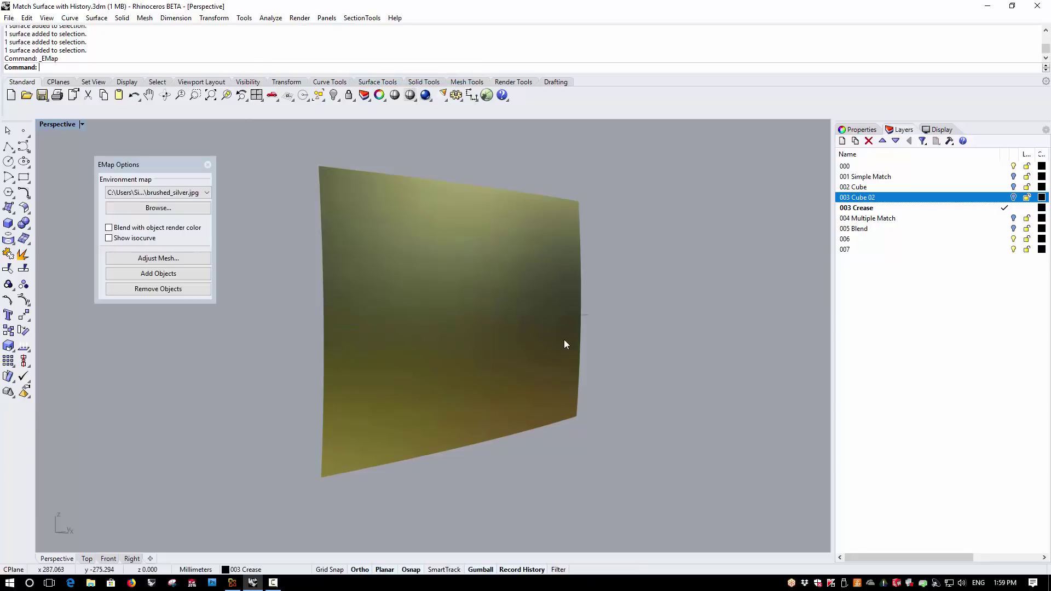
pyautogui.moveTo(566, 343)
pyautogui.mouseDown(button='right')
pyautogui.moveTo(563, 298)
pyautogui.moveTo(544, 324)
pyautogui.moveTo(549, 343)
pyautogui.moveTo(522, 331)
pyautogui.mouseUp(button='right')
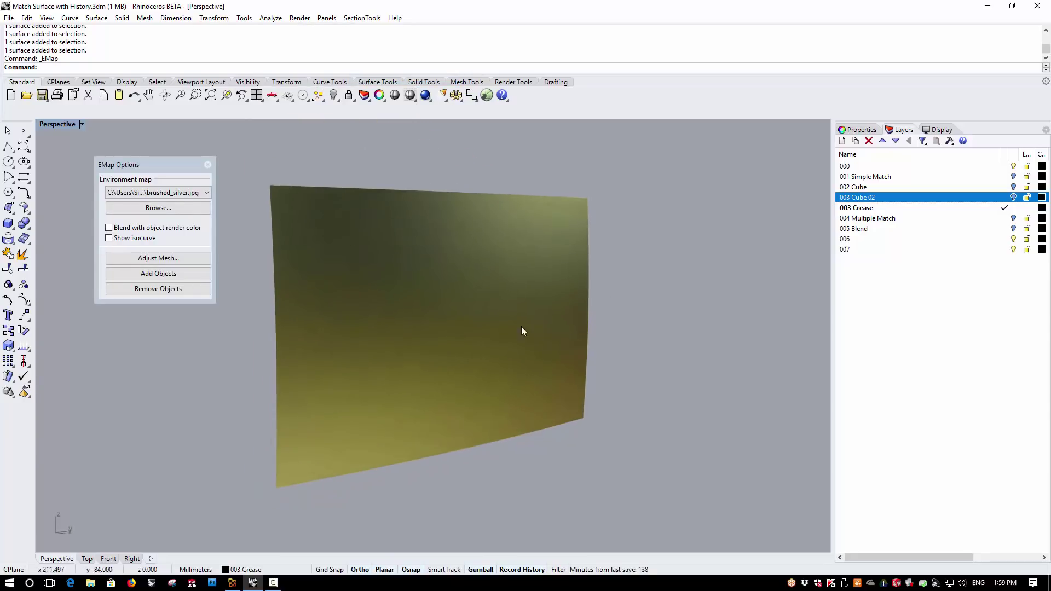
pyautogui.click(212, 161)
# Inspect the continuity between the white and red surfaces with a vertical-stripe Zebra analysis of both.
pyautogui.click(360, 238)
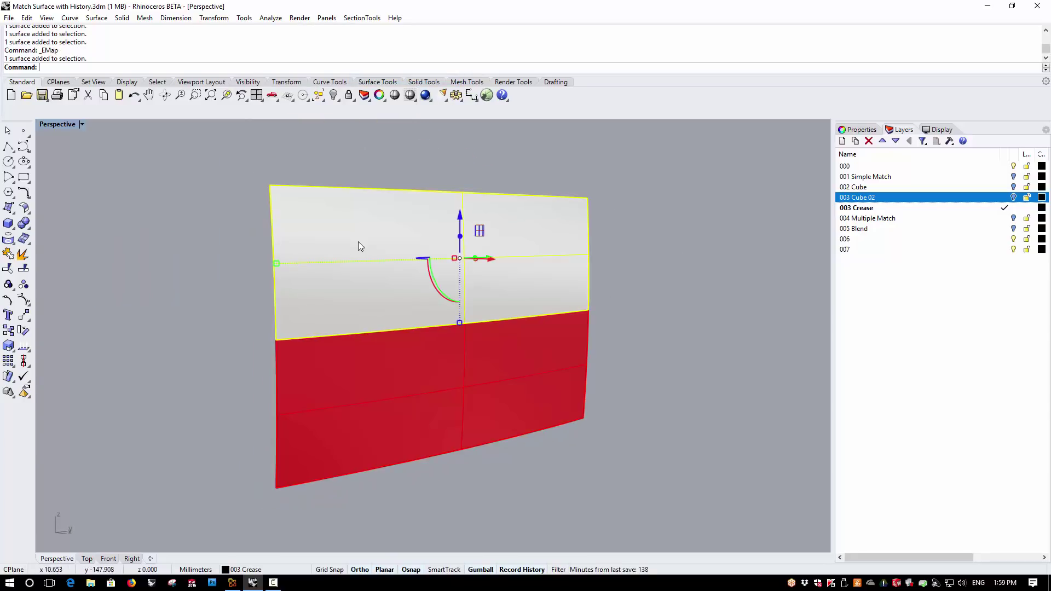
pyautogui.keyDown('shift'); pyautogui.click(383, 406); pyautogui.keyUp('shift')
pyautogui.click(270, 18)
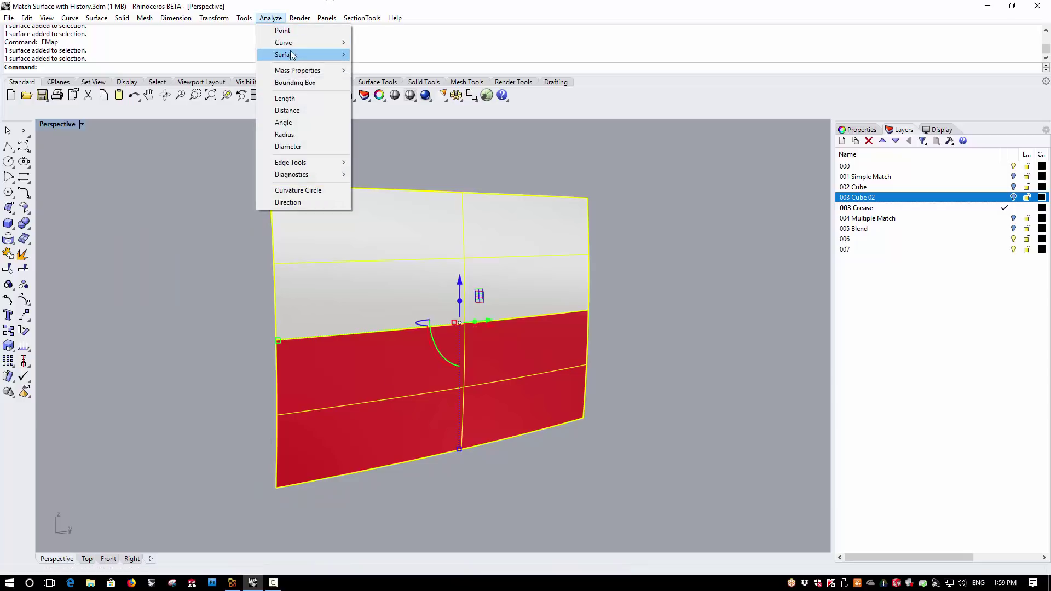
pyautogui.moveTo(294, 54)
pyautogui.click(414, 91)
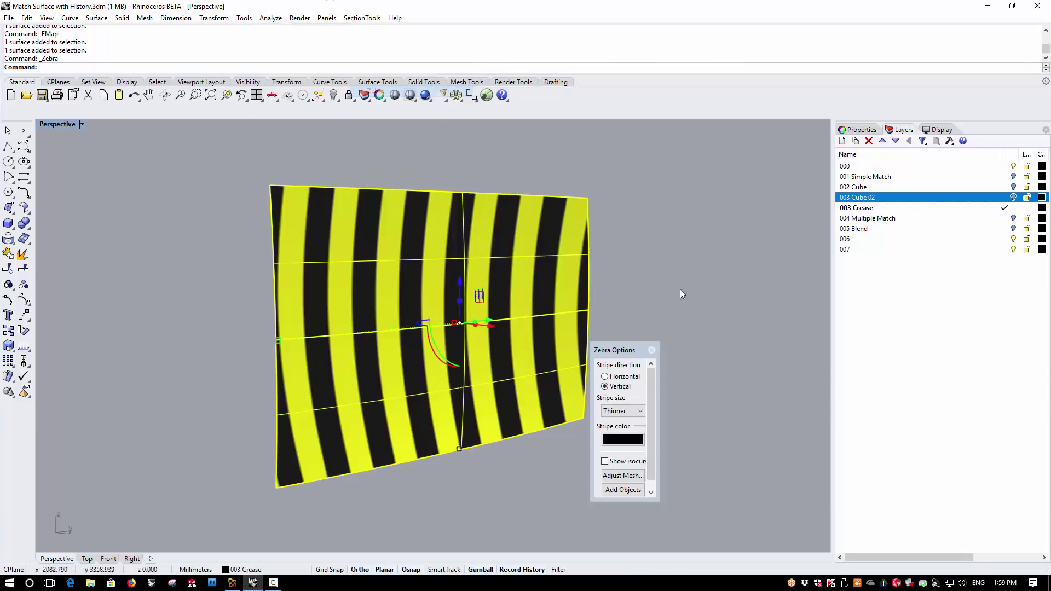
pyautogui.click(706, 250)
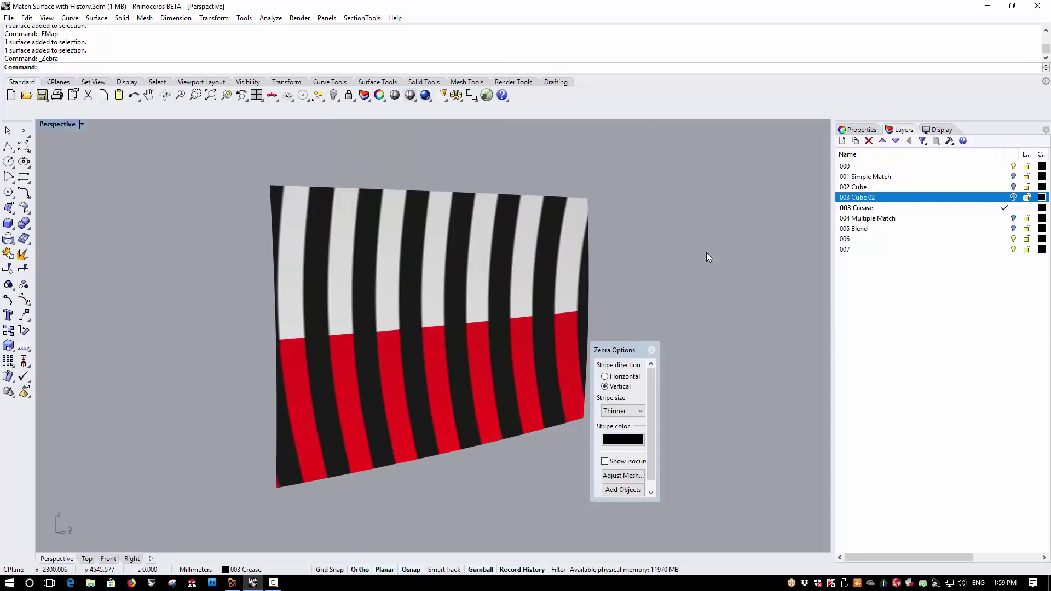
pyautogui.click(651, 350)
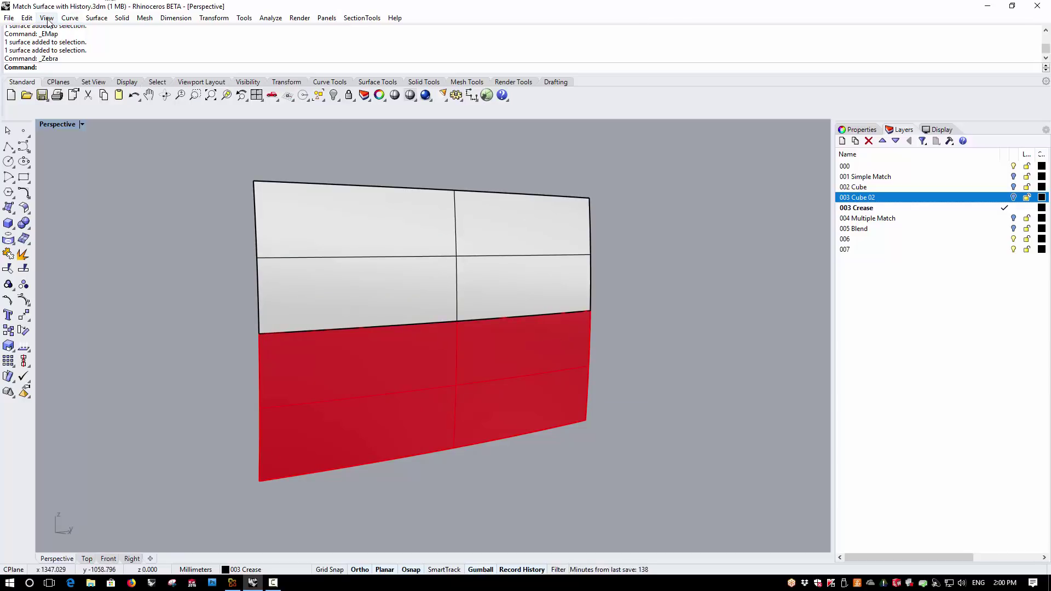
# Match the white surface's lower edge to the red surface's upper edge with Position continuity, preserving None at the other end.
pyautogui.click(96, 18)
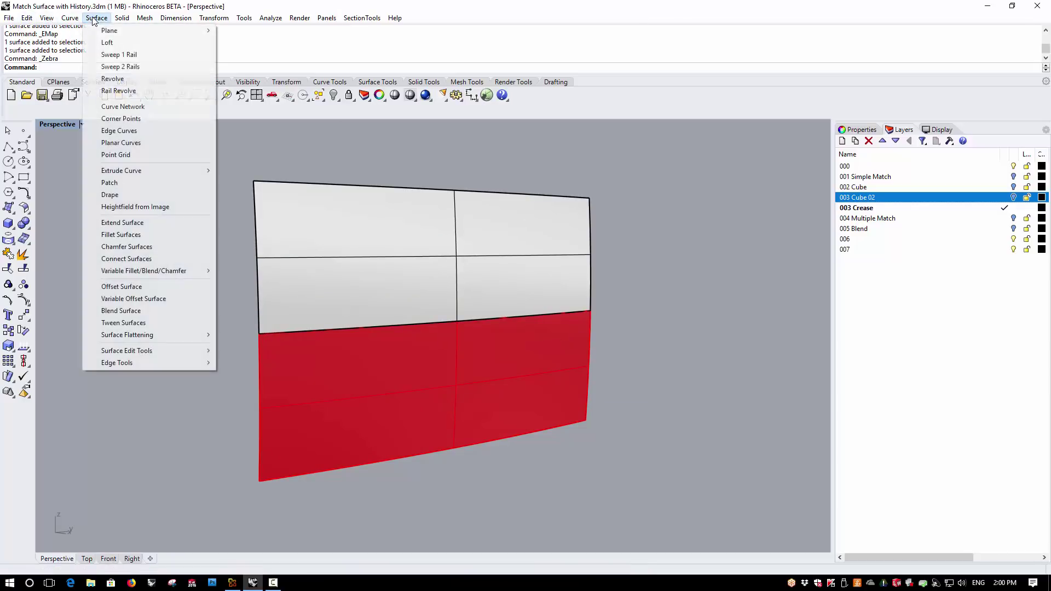
pyautogui.moveTo(132, 351)
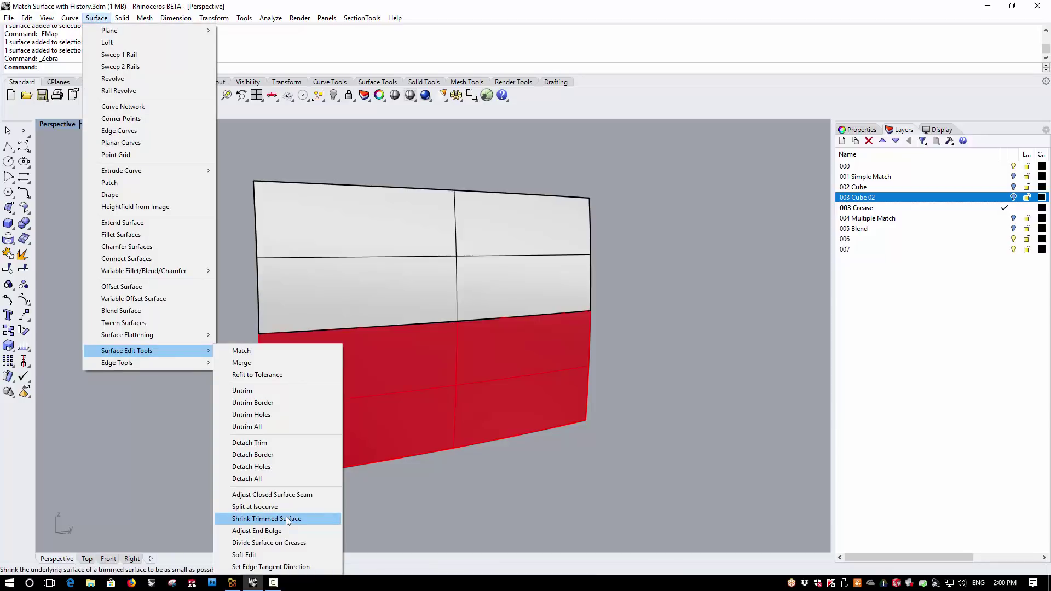
pyautogui.click(261, 352)
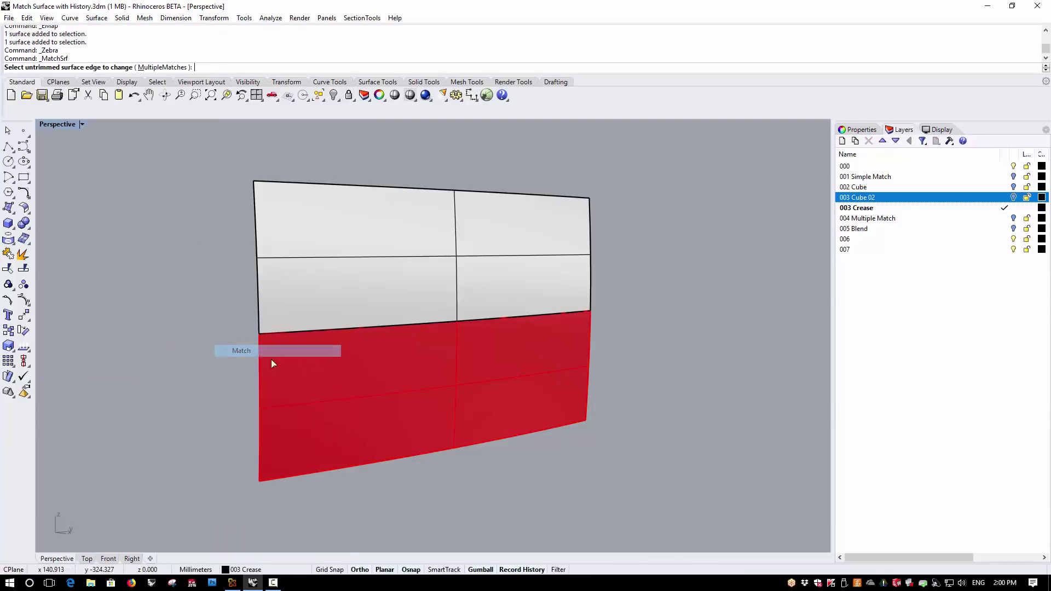
pyautogui.click(578, 315)
pyautogui.click(611, 351)
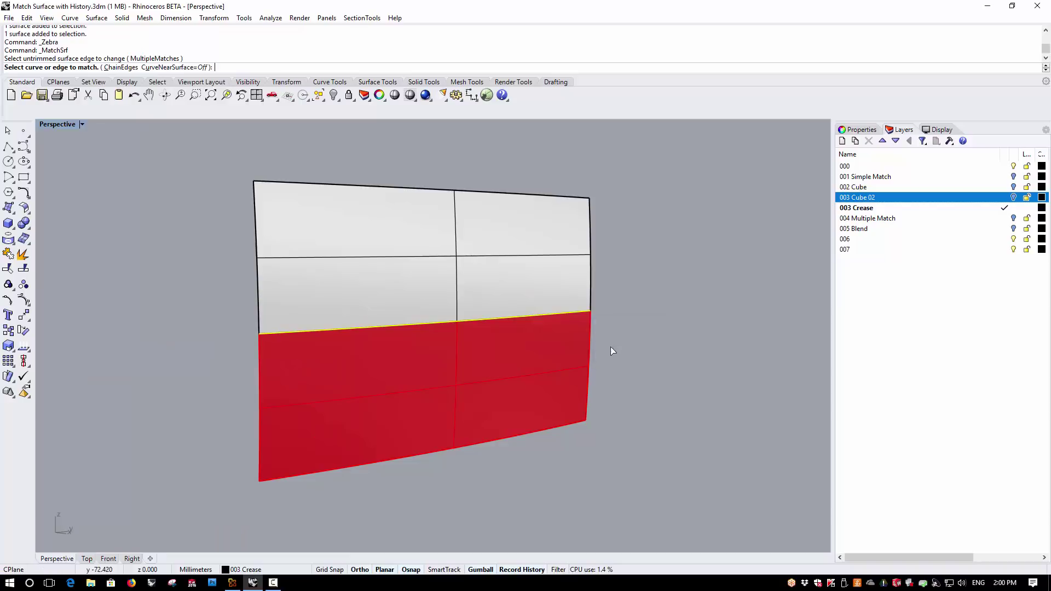
pyautogui.click(579, 313)
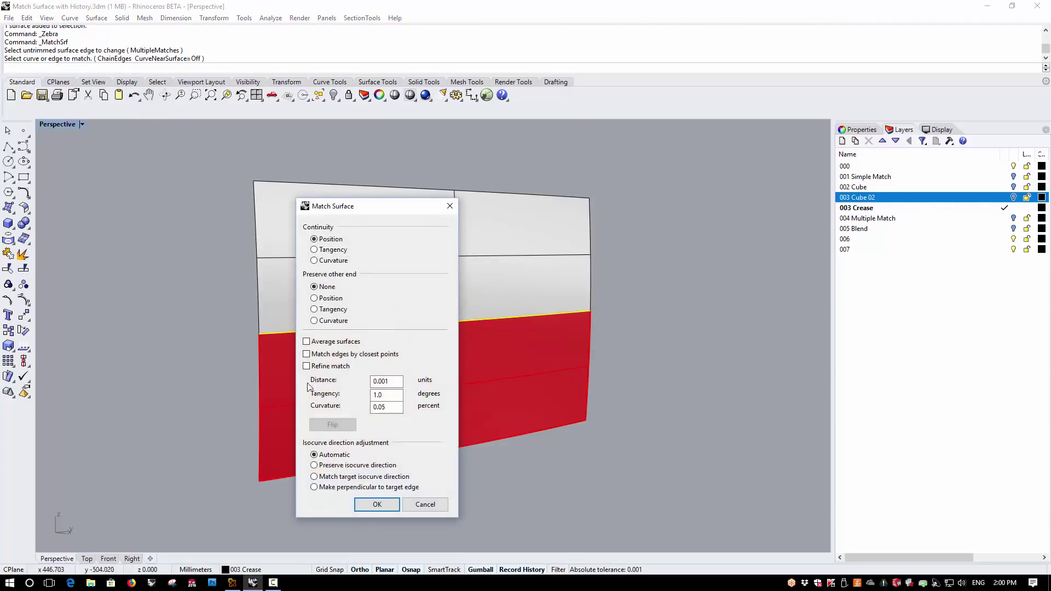
pyautogui.click(377, 505)
# Check the stripe flow across the position-matched seam with a Zebra analysis of the white and red surfaces.
pyautogui.click(489, 301)
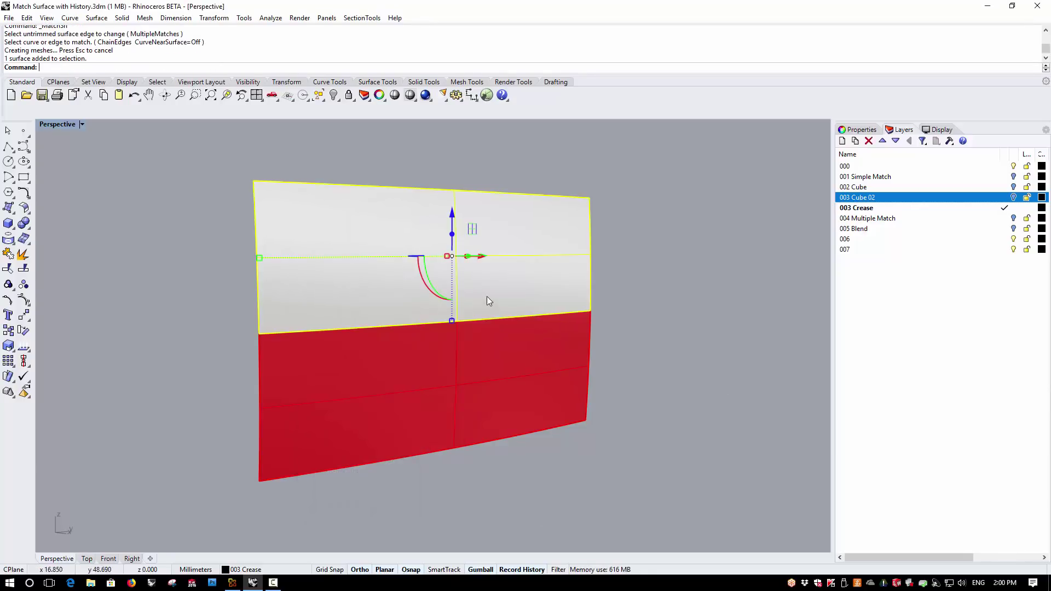
pyautogui.keyDown('shift'); pyautogui.click(497, 361); pyautogui.keyUp('shift')
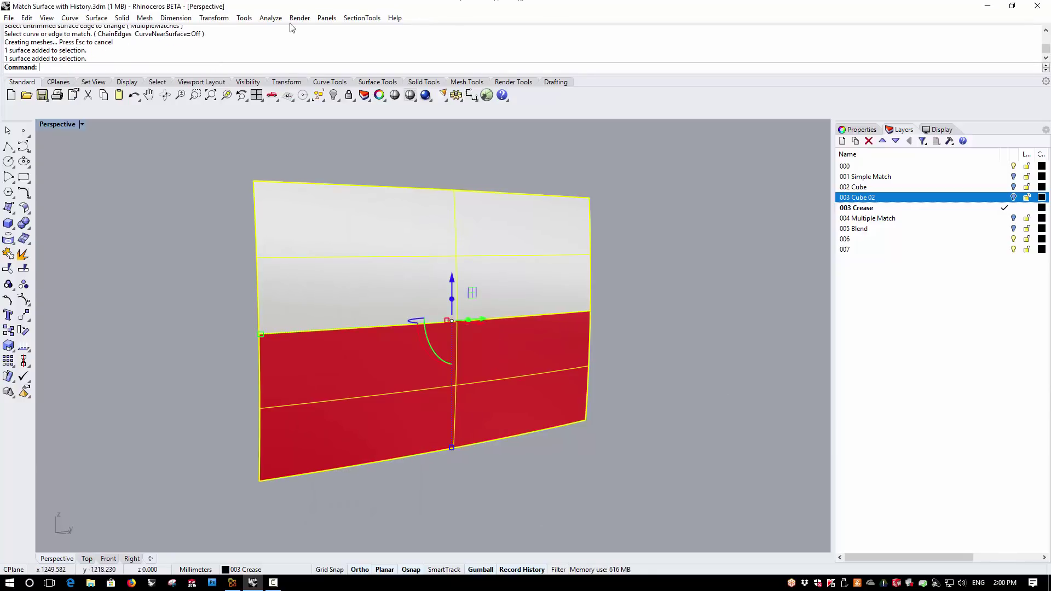
pyautogui.click(271, 18)
pyautogui.moveTo(285, 58)
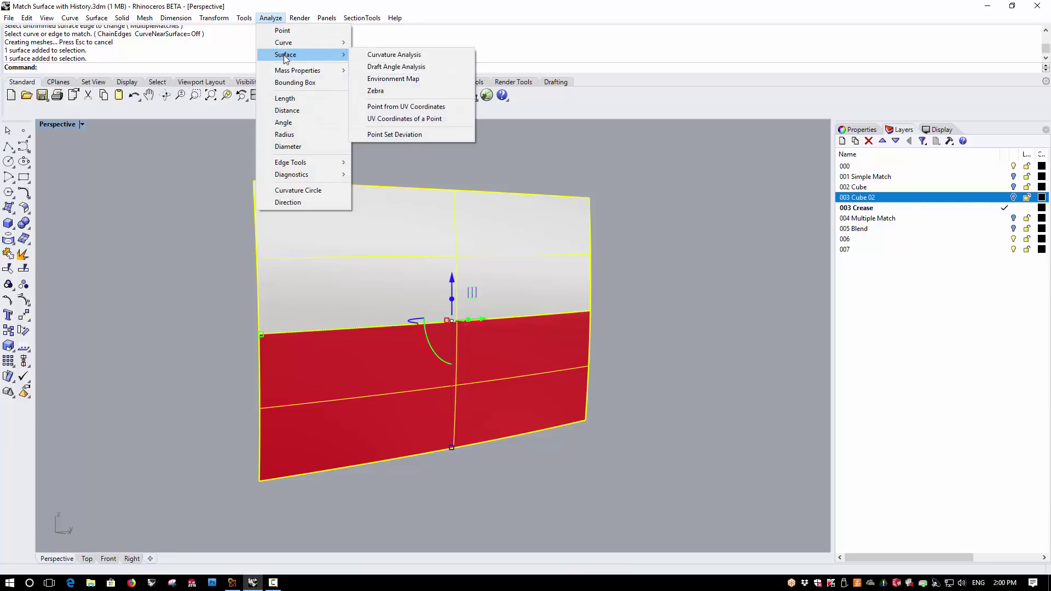
pyautogui.click(376, 91)
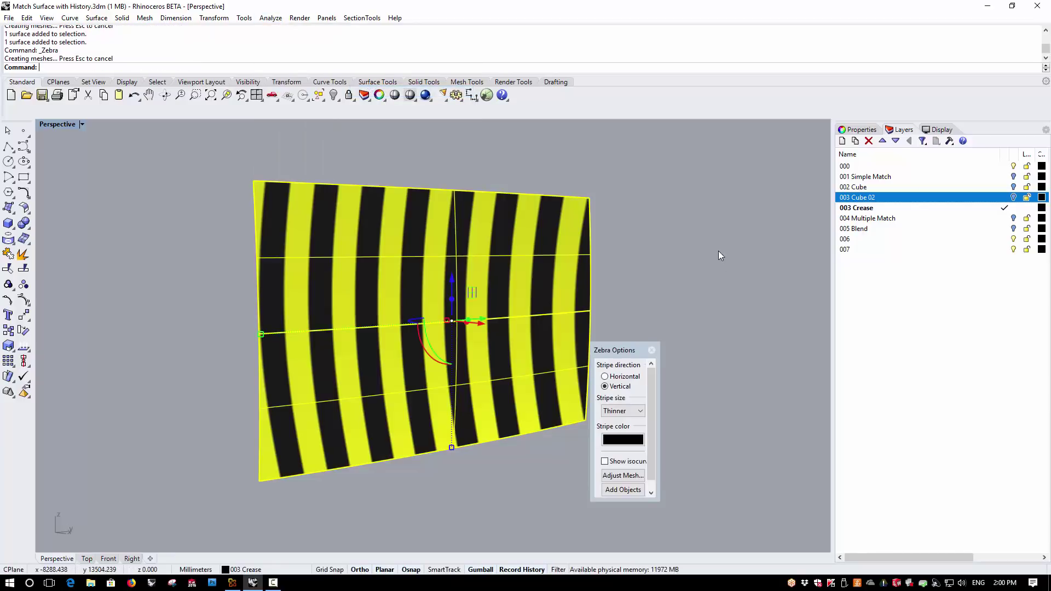
pyautogui.click(718, 252)
pyautogui.click(652, 350)
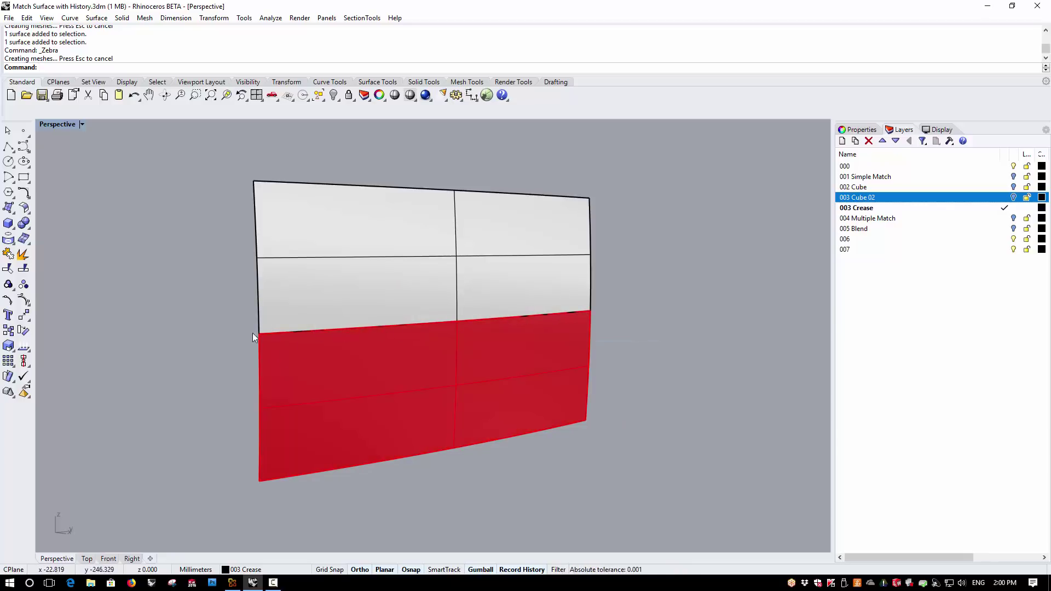
# Show the red surface's control points and move the two upper-edge points nearest its right corner outward along the gumball's red axis.
pyautogui.click(535, 360)
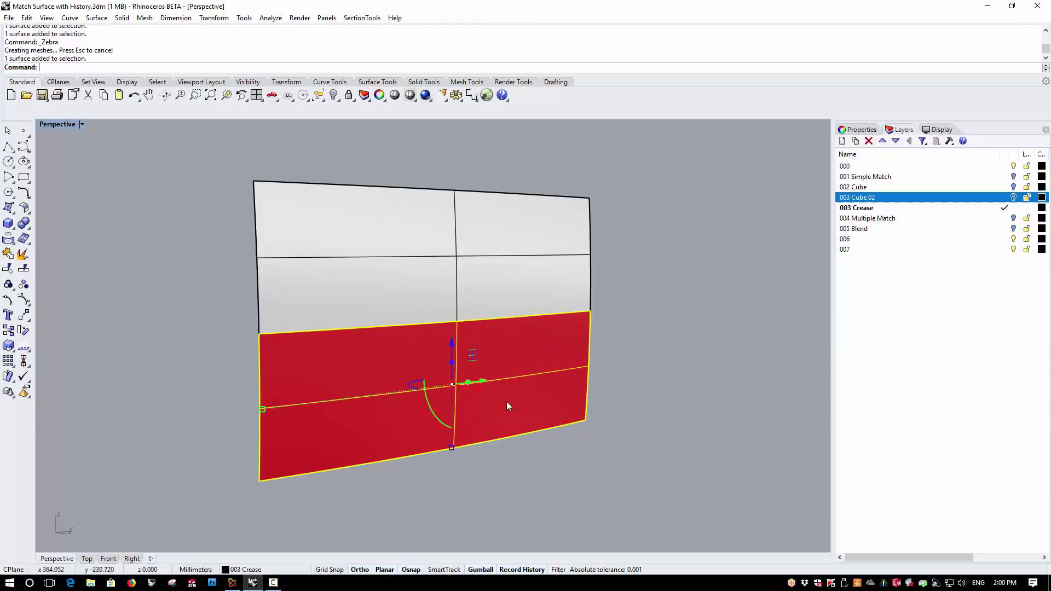
pyautogui.press('F10')
pyautogui.moveTo(544, 365); pyautogui.dragTo(561, 349, button='right')
pyautogui.scroll(5, 564, 307)
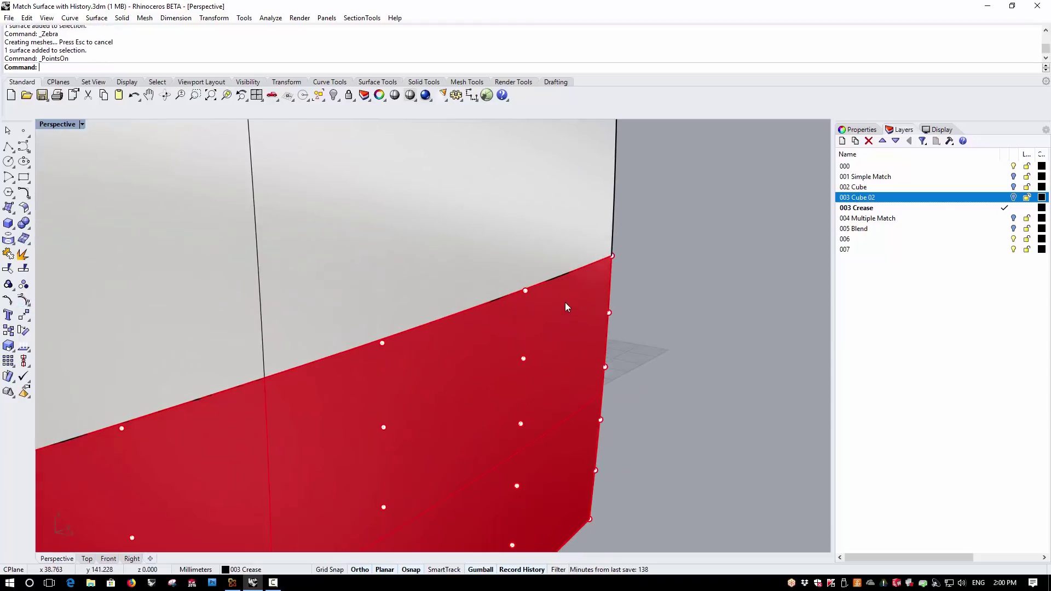
pyautogui.click(524, 292)
pyautogui.keyDown('shift'); pyautogui.click(613, 257); pyautogui.keyUp('shift')
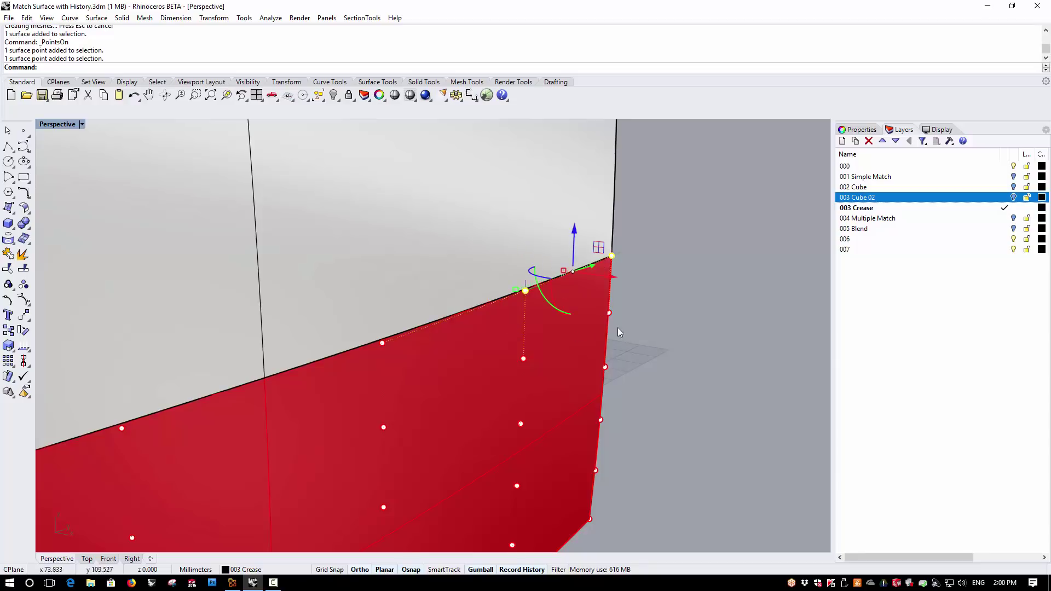
pyautogui.moveTo(559, 291); pyautogui.dragTo(678, 248, button='right')
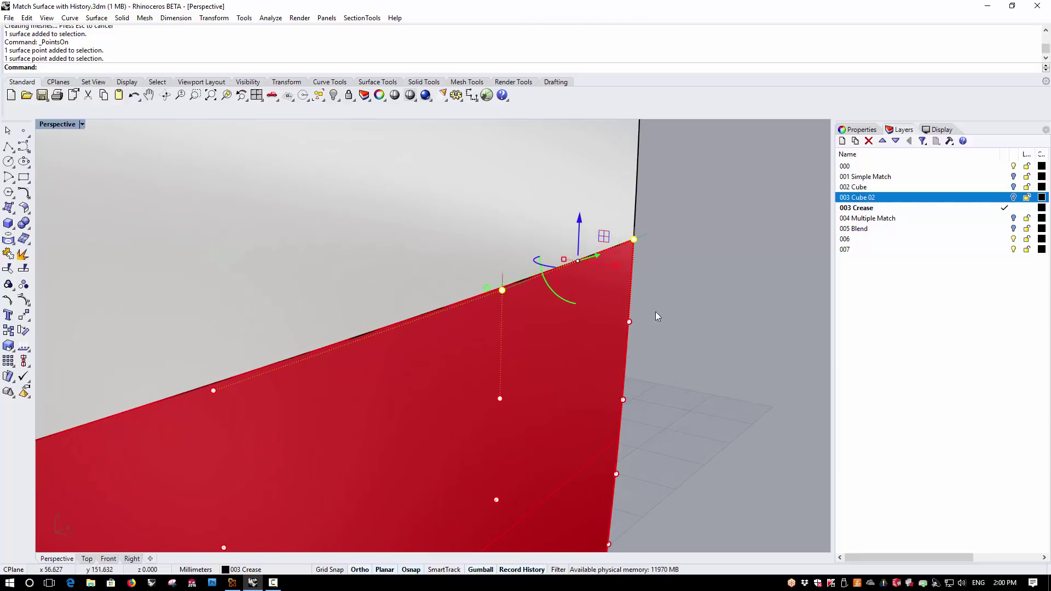
pyautogui.moveTo(657, 316); pyautogui.dragTo(678, 316, button='right')
pyautogui.moveTo(621, 267); pyautogui.dragTo(643, 273)
pyautogui.scroll(-3, 666, 284)
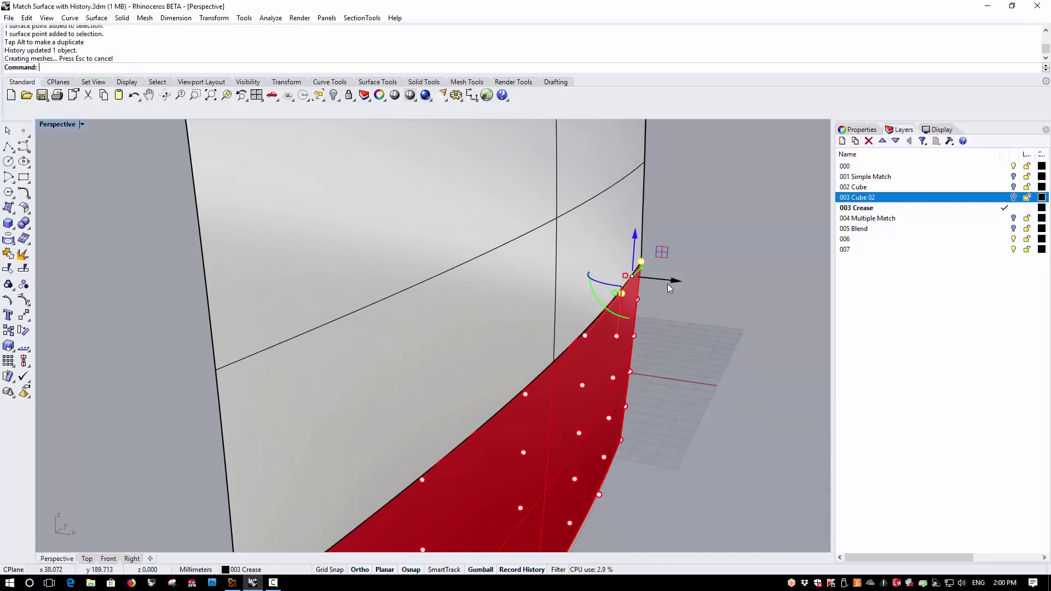
pyautogui.press('Escape')
# Examine the reflections on both surfaces around the edited corner with an Environment Map analysis.
pyautogui.moveTo(667, 374); pyautogui.dragTo(573, 380, button='right')
pyautogui.click(572, 380)
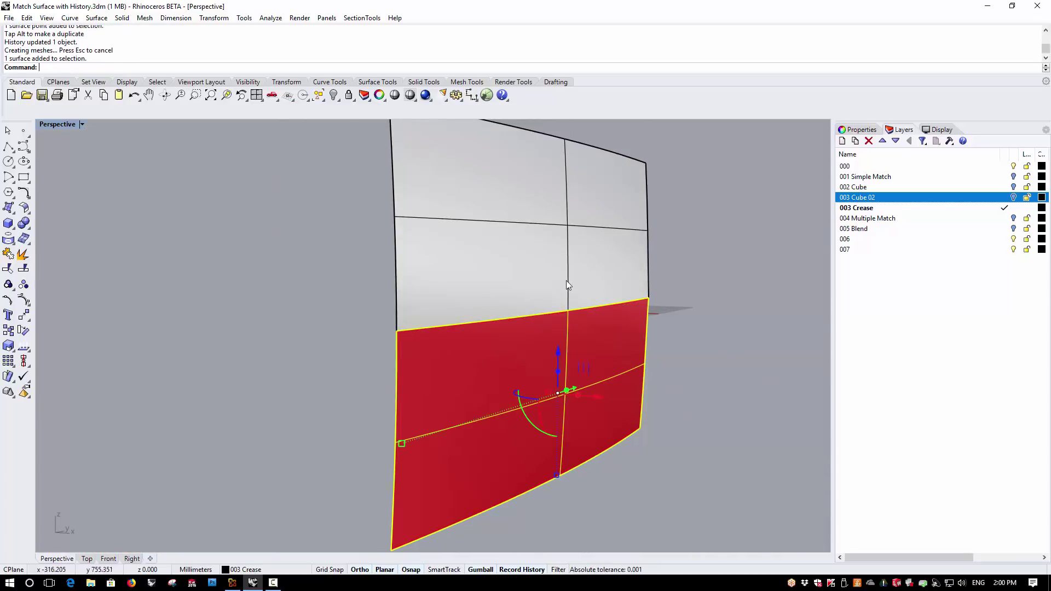
pyautogui.keyDown('shift'); pyautogui.click(569, 284); pyautogui.keyUp('shift')
pyautogui.click(270, 18)
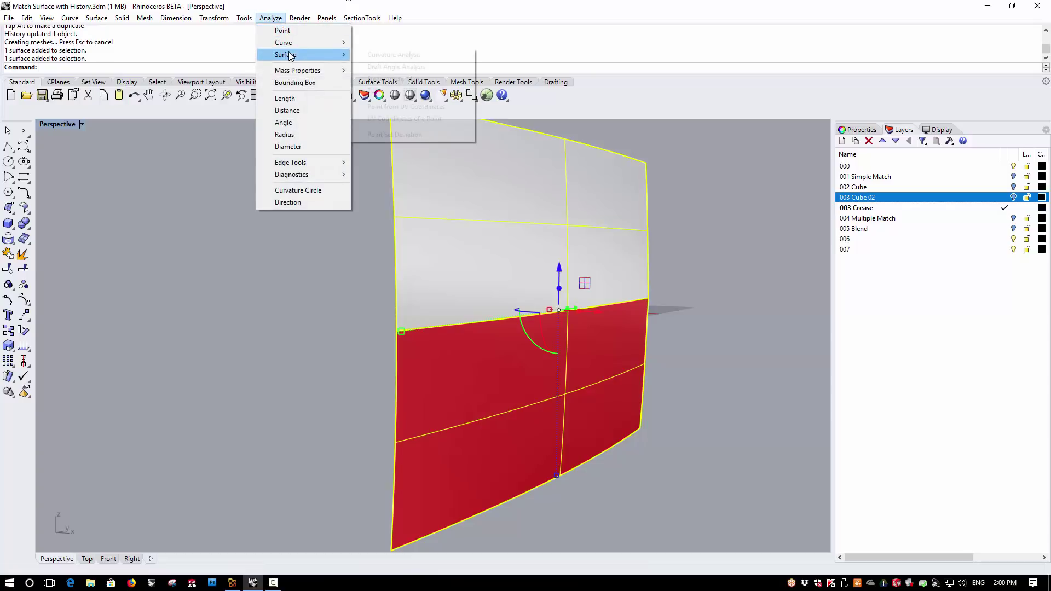
pyautogui.moveTo(306, 54)
pyautogui.click(397, 79)
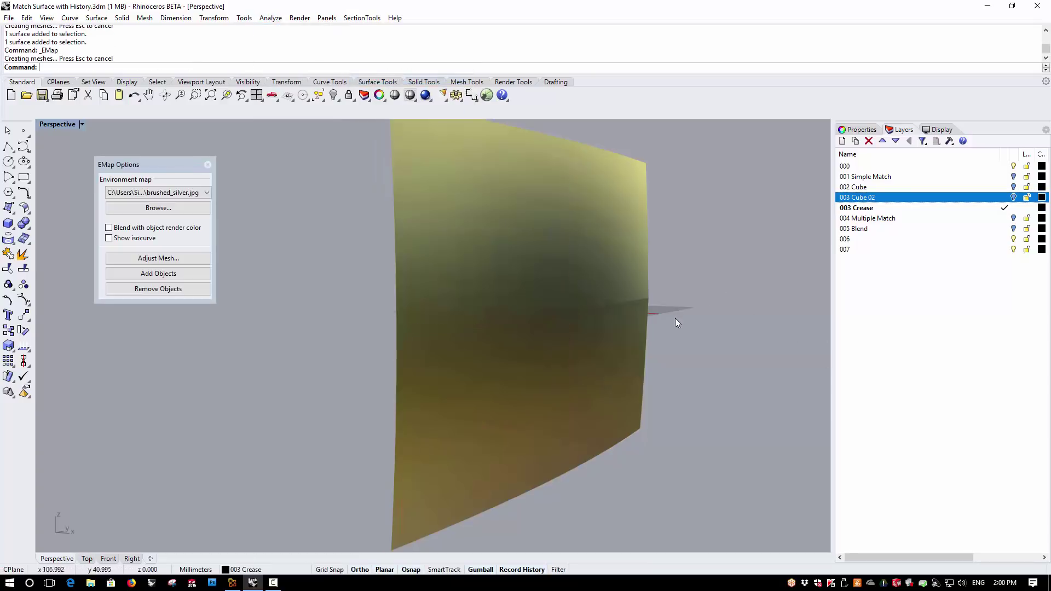
pyautogui.scroll(3, 636, 303)
pyautogui.scroll(-5, 636, 304)
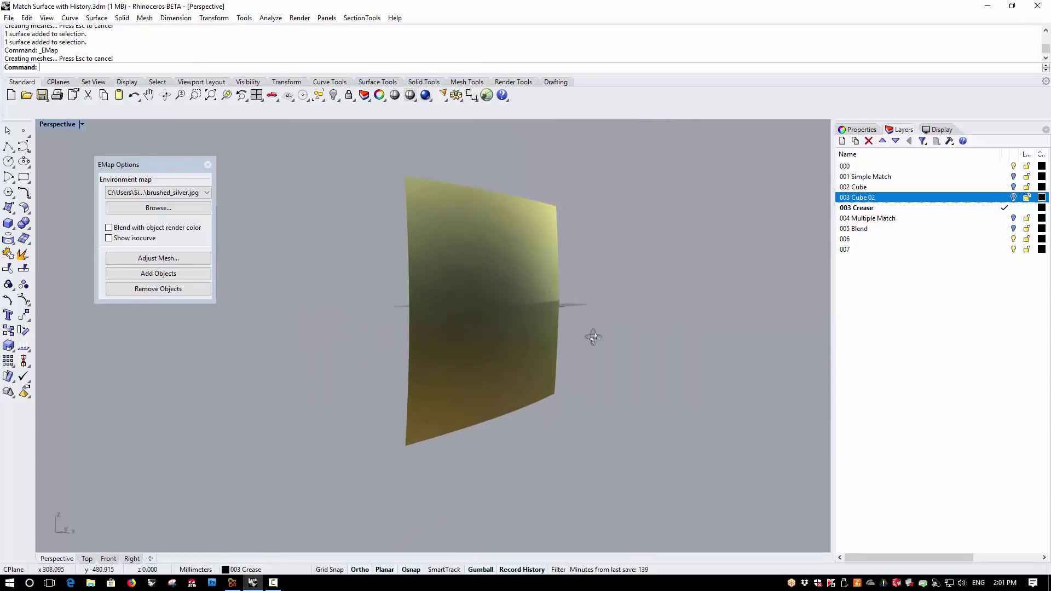
pyautogui.click(208, 165)
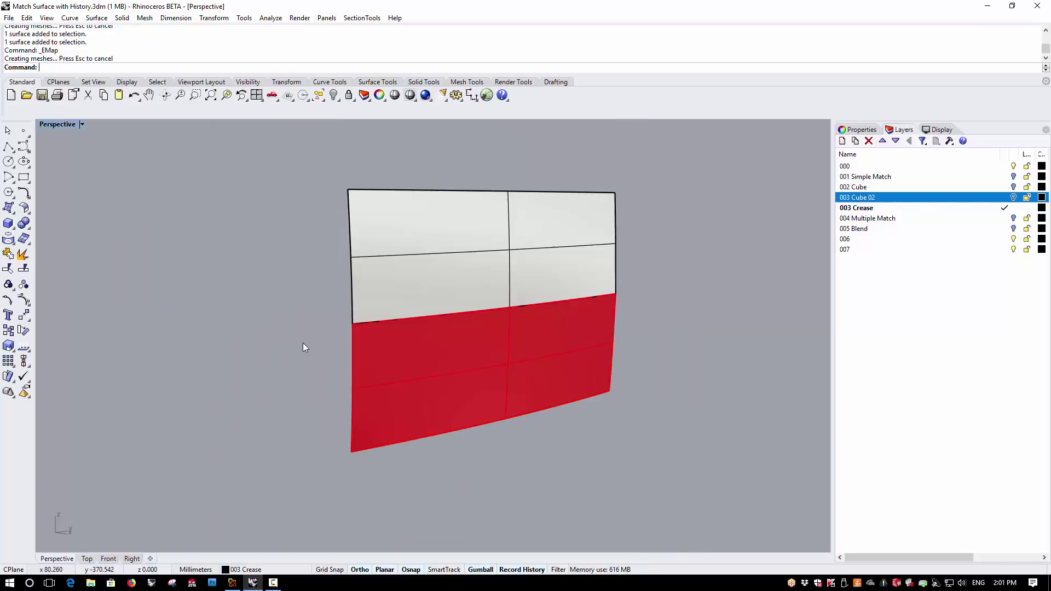
# Move the red surface's 15 control points below the upper edge in the three right-hand columns horizontally to form a crease, and hide the points.
pyautogui.scroll(3, 665, 334)
pyautogui.click(495, 402)
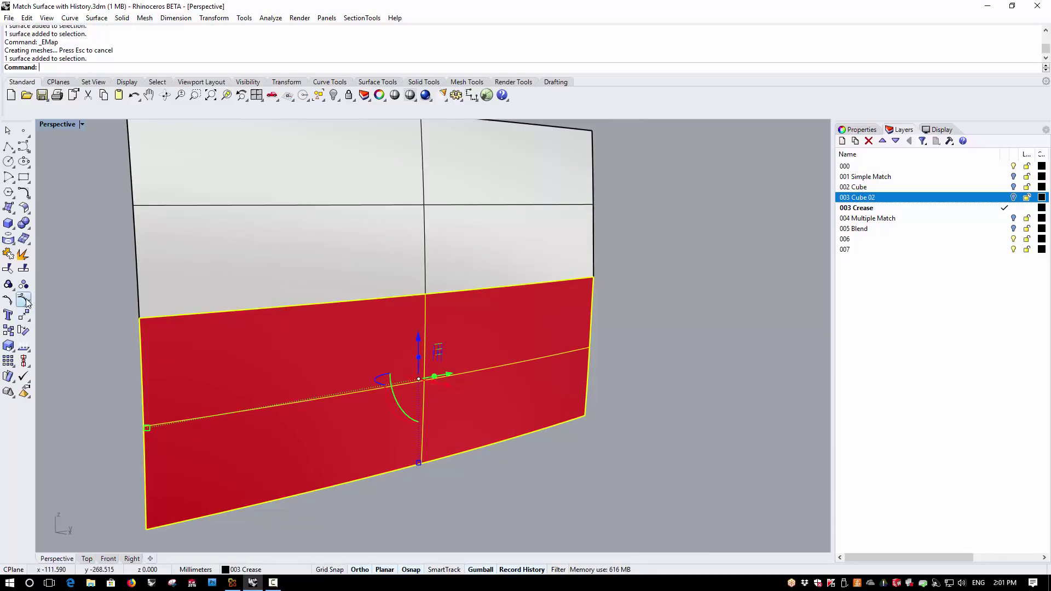
pyautogui.click(22, 323)
pyautogui.scroll(1, 553, 457)
pyautogui.scroll(-2, 466, 478)
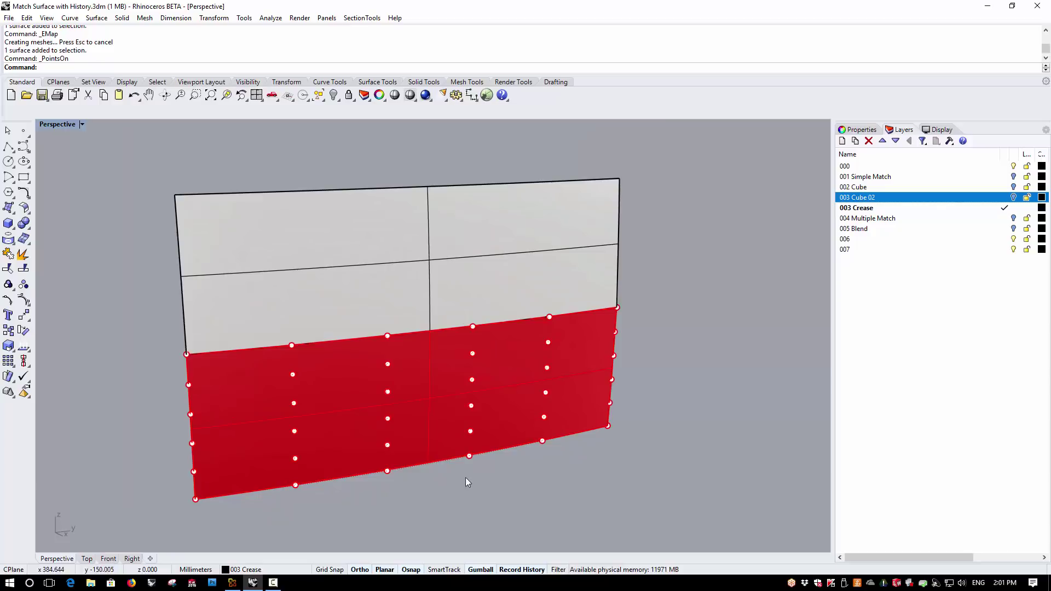
pyautogui.moveTo(445, 503); pyautogui.dragTo(643, 331)
pyautogui.moveTo(643, 331); pyautogui.dragTo(597, 425, button='right')
pyautogui.moveTo(586, 404); pyautogui.dragTo(650, 352)
pyautogui.click(588, 343)
pyautogui.press('Escape')
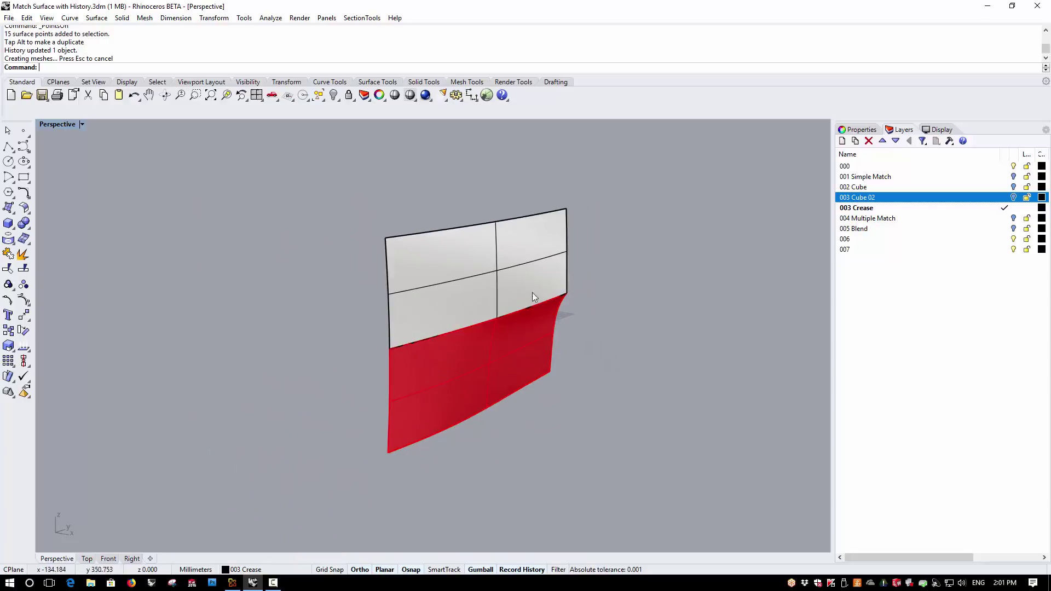
# Examine the crease along the shared edge with an Environment Map analysis of the white and red surfaces.
pyautogui.moveTo(533, 296); pyautogui.dragTo(558, 348, button='right')
pyautogui.scroll(3, 559, 347)
pyautogui.click(513, 363)
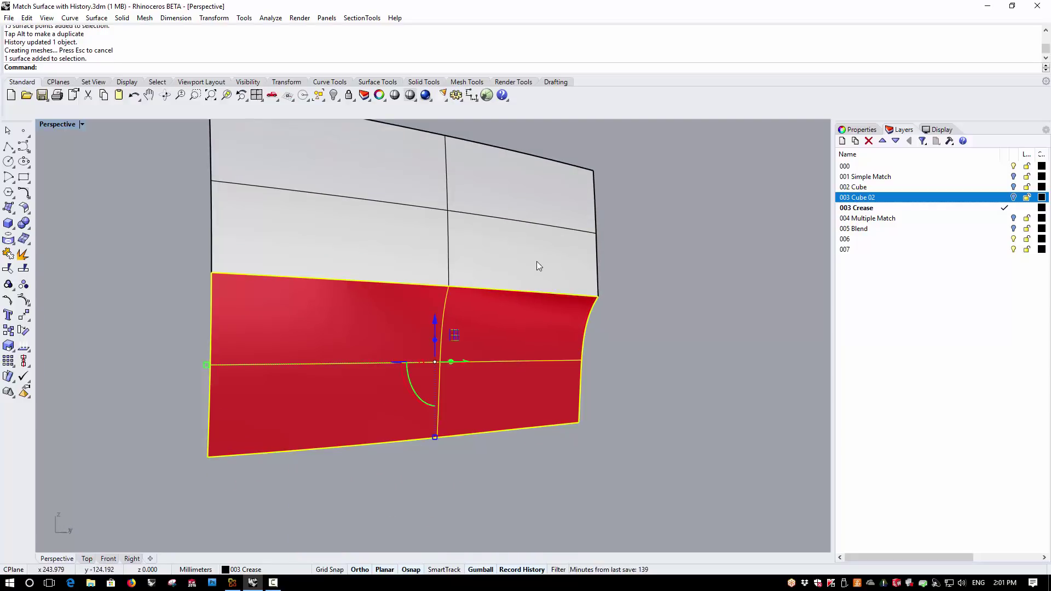
pyautogui.keyDown('shift'); pyautogui.click(537, 263); pyautogui.keyUp('shift')
pyautogui.scroll(-2, 628, 399)
pyautogui.moveTo(629, 400); pyautogui.dragTo(586, 311, button='right')
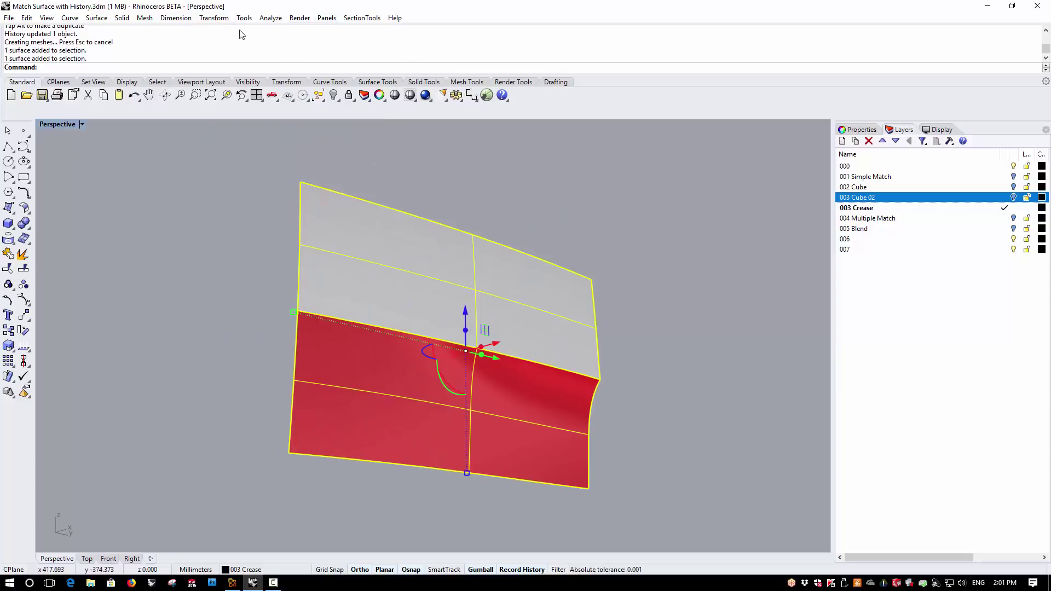
pyautogui.click(271, 18)
pyautogui.moveTo(288, 57)
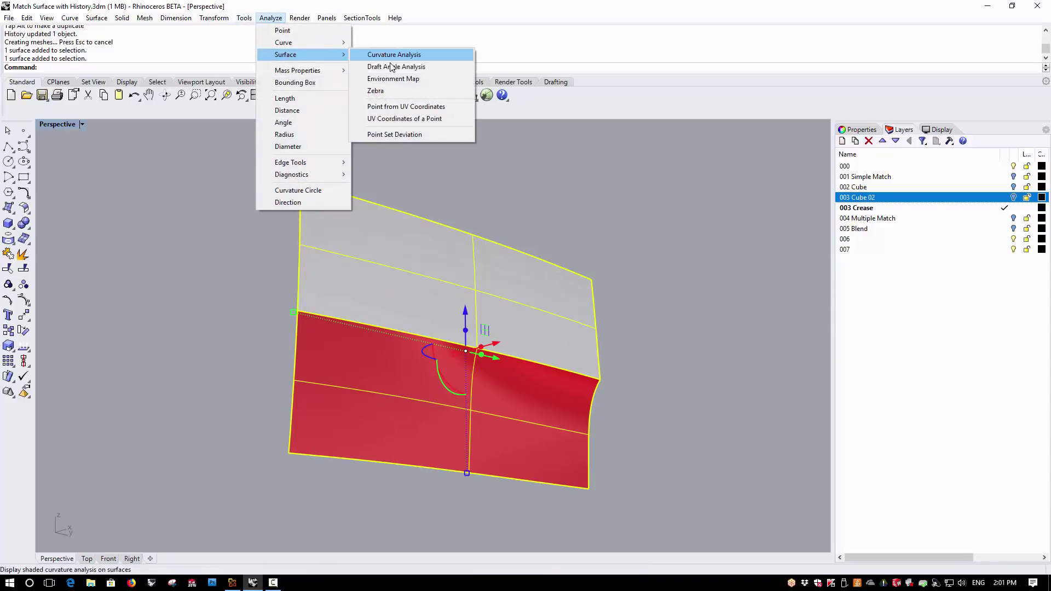
pyautogui.click(394, 80)
pyautogui.moveTo(653, 237); pyautogui.dragTo(650, 261, button='right')
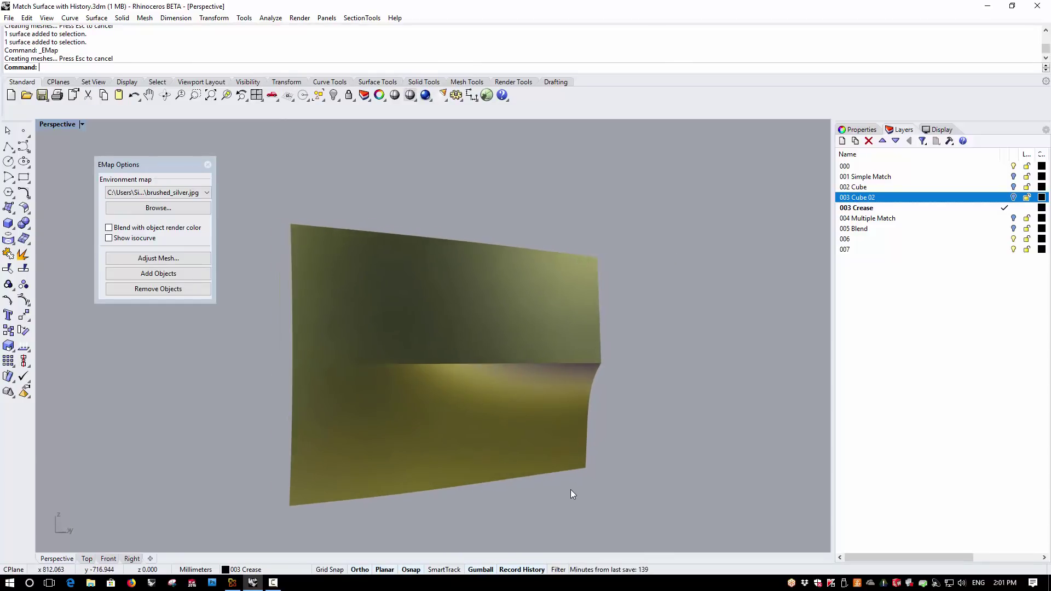
# Check the history recording options, including Always Record History and Update Children.
pyautogui.moveTo(570, 491)
pyautogui.mouseDown(button='right')
pyautogui.moveTo(567, 459)
pyautogui.moveTo(422, 459)
pyautogui.mouseUp(button='right')
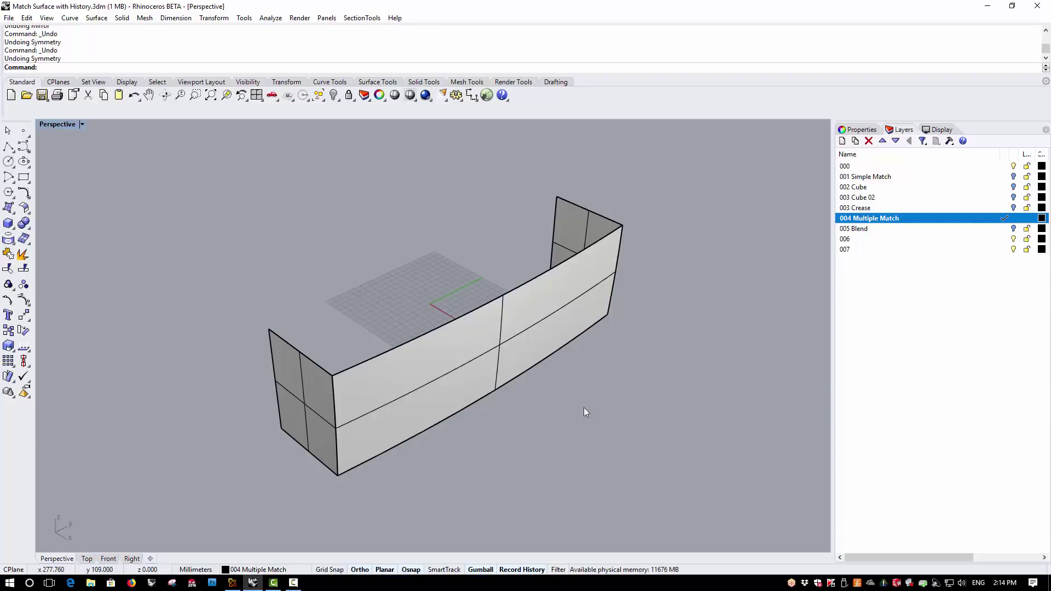
pyautogui.moveTo(584, 413); pyautogui.dragTo(451, 426, button='right')
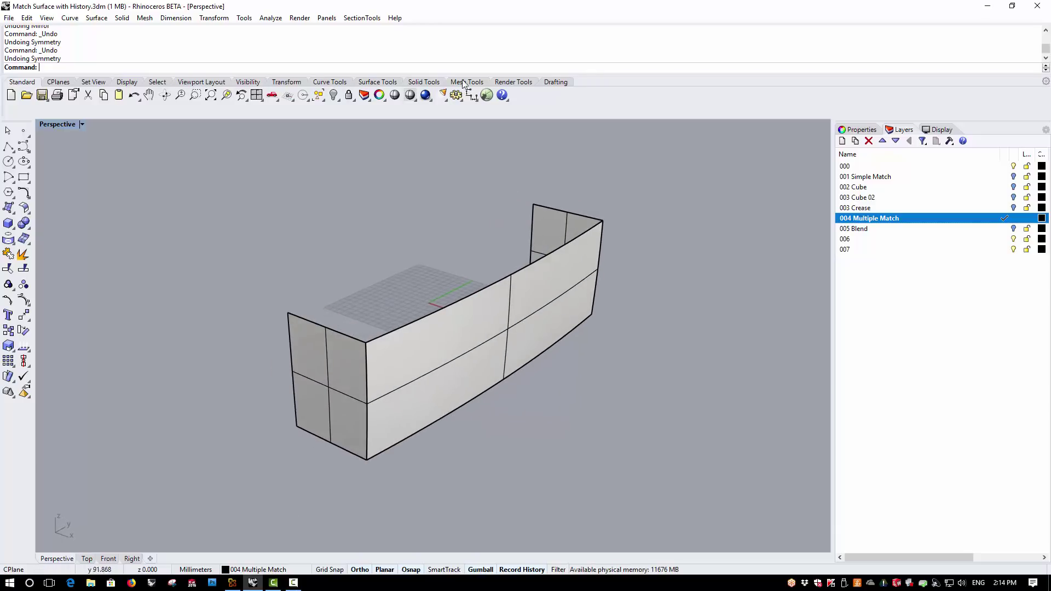
pyautogui.rightClick(529, 575)
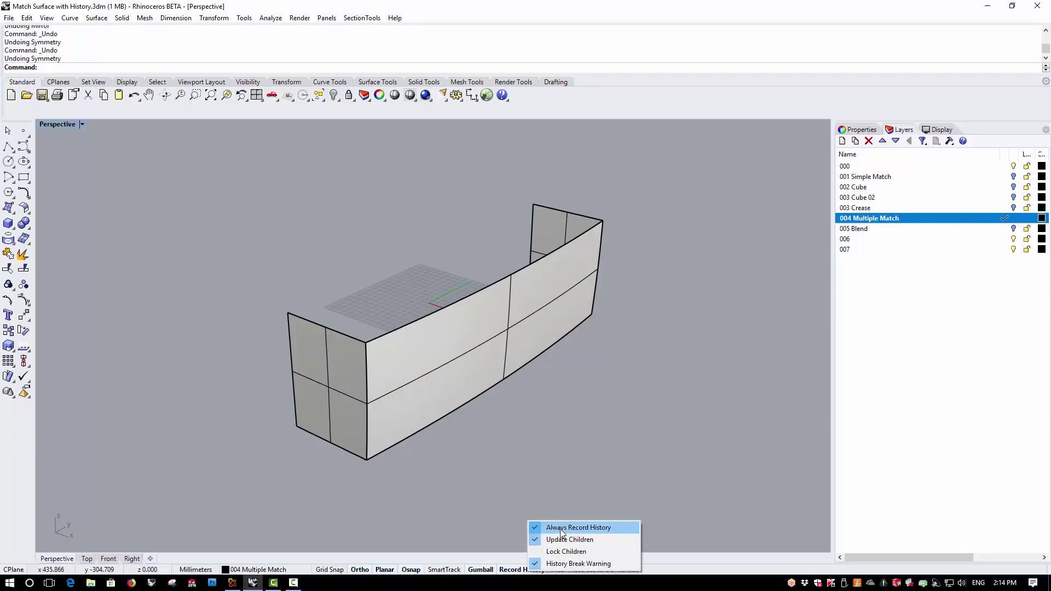
pyautogui.click(756, 448)
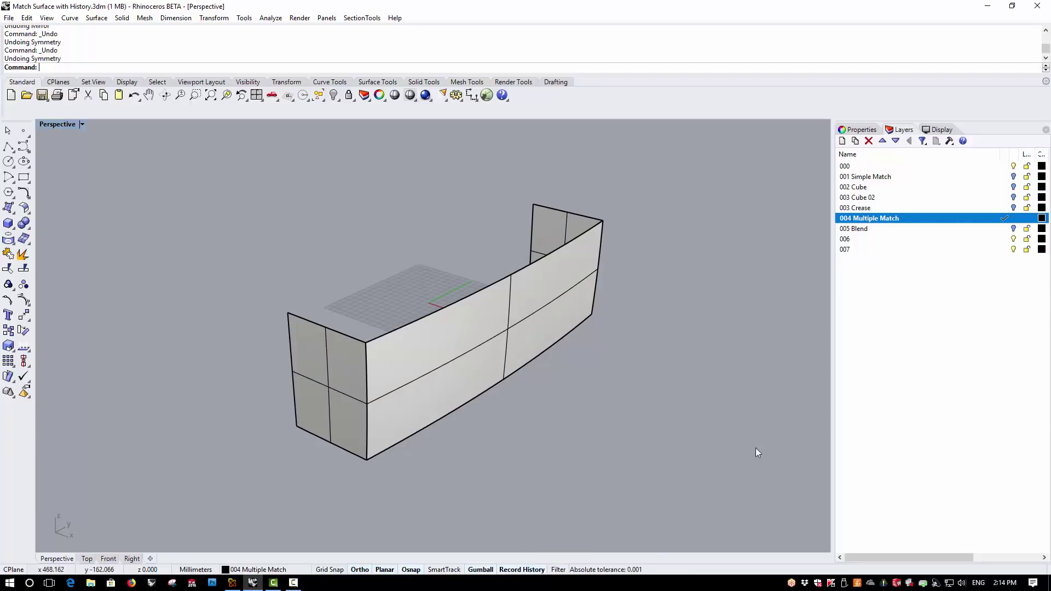
# Apply Symmetry with Smooth continuity to the near end surface's open vertical edge, using a plane from the origin along the Y axis.
pyautogui.click(217, 20)
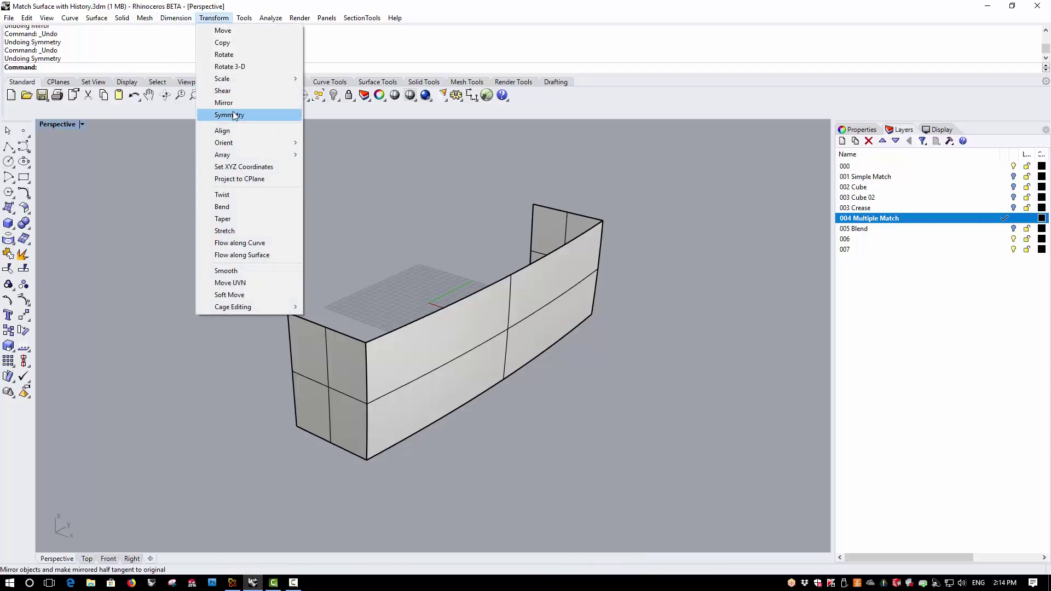
pyautogui.click(265, 115)
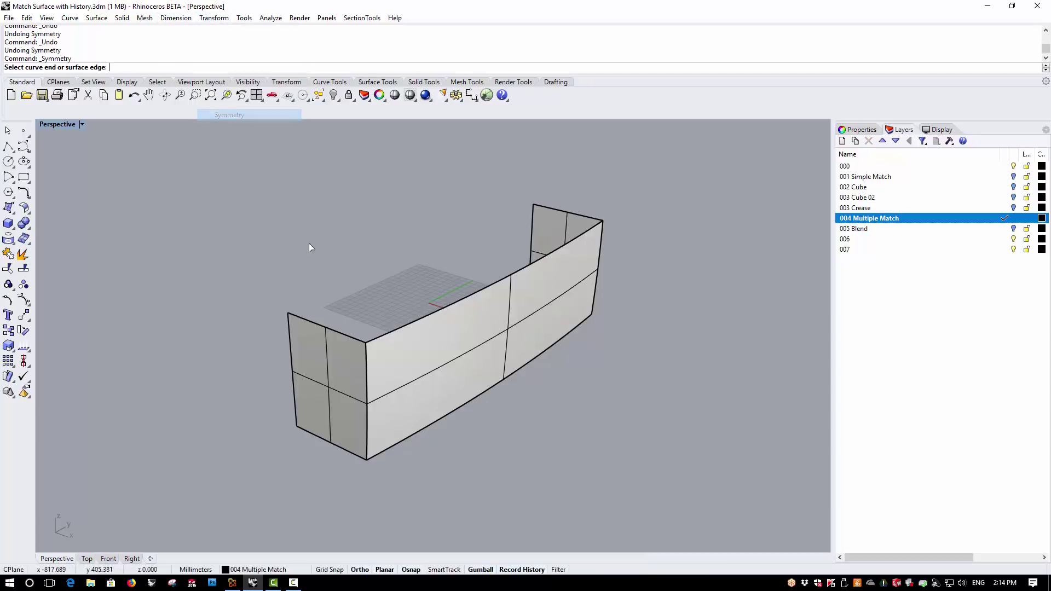
pyautogui.click(295, 411)
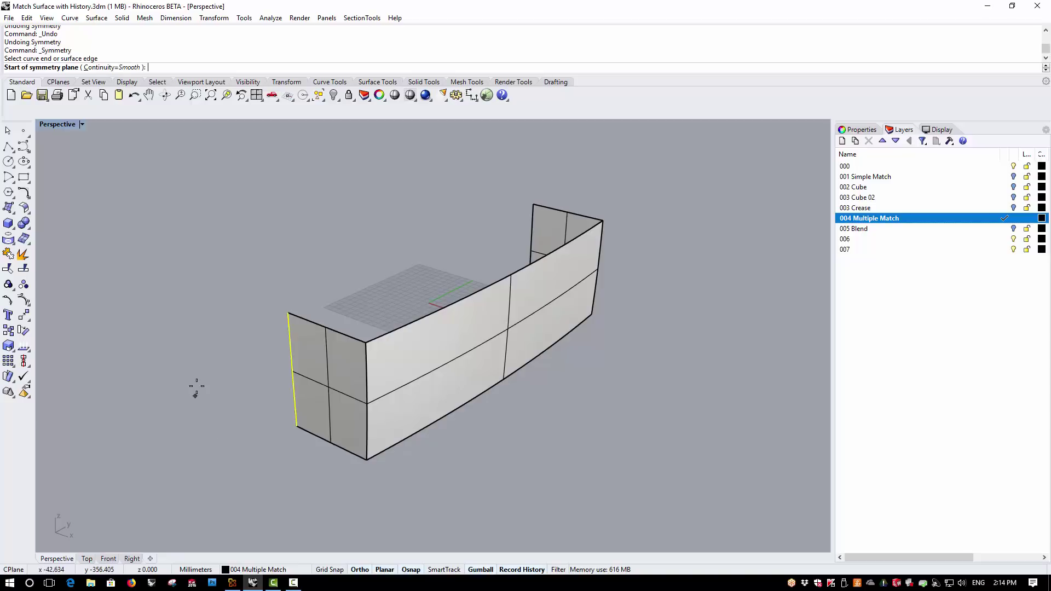
pyautogui.moveTo(352, 245); pyautogui.dragTo(426, 307, button='right')
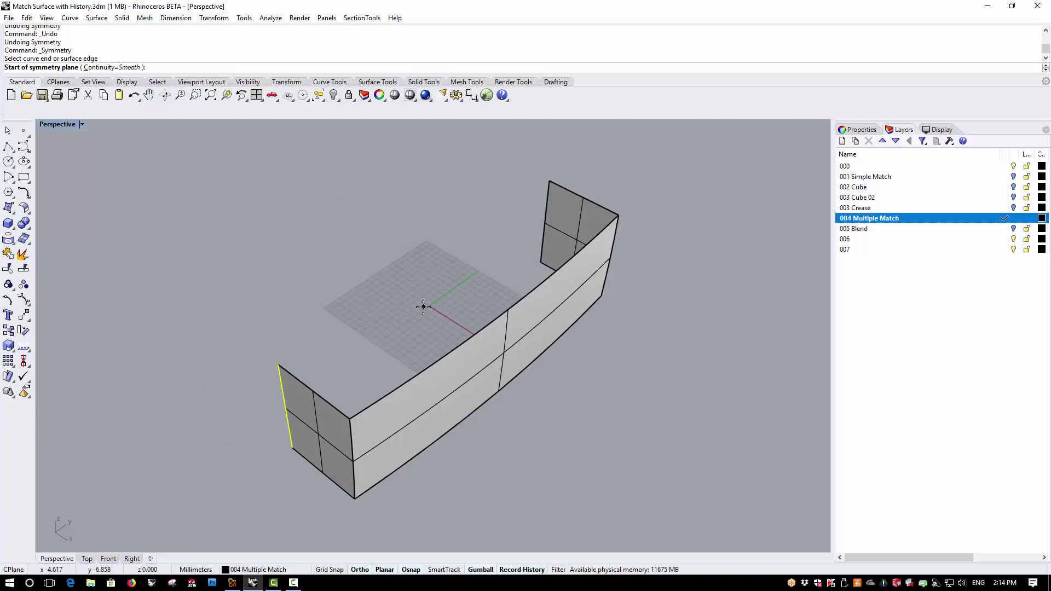
pyautogui.write('0')
pyautogui.press('Return')
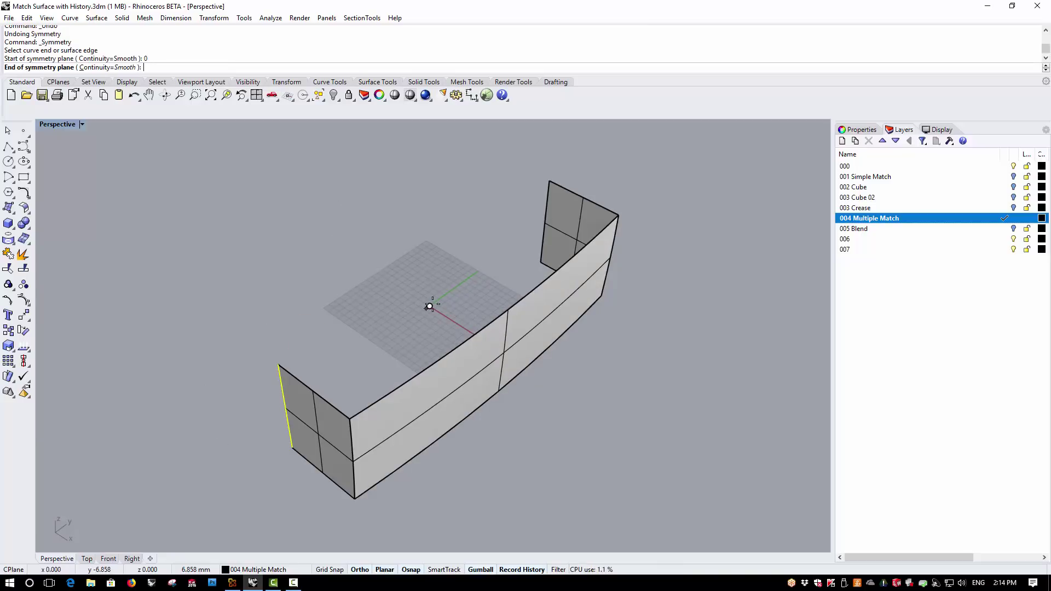
pyautogui.click(466, 279)
# Apply Symmetry with Smooth continuity to the far end surface's open vertical edge, using the same plane from the origin along the Y axis.
pyautogui.press('Return')
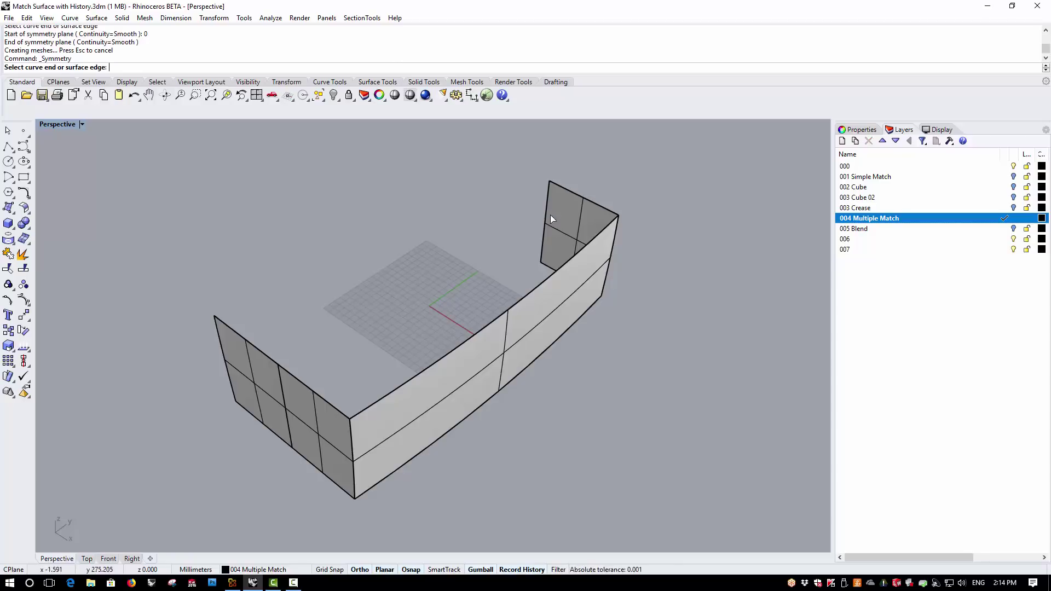
pyautogui.click(544, 225)
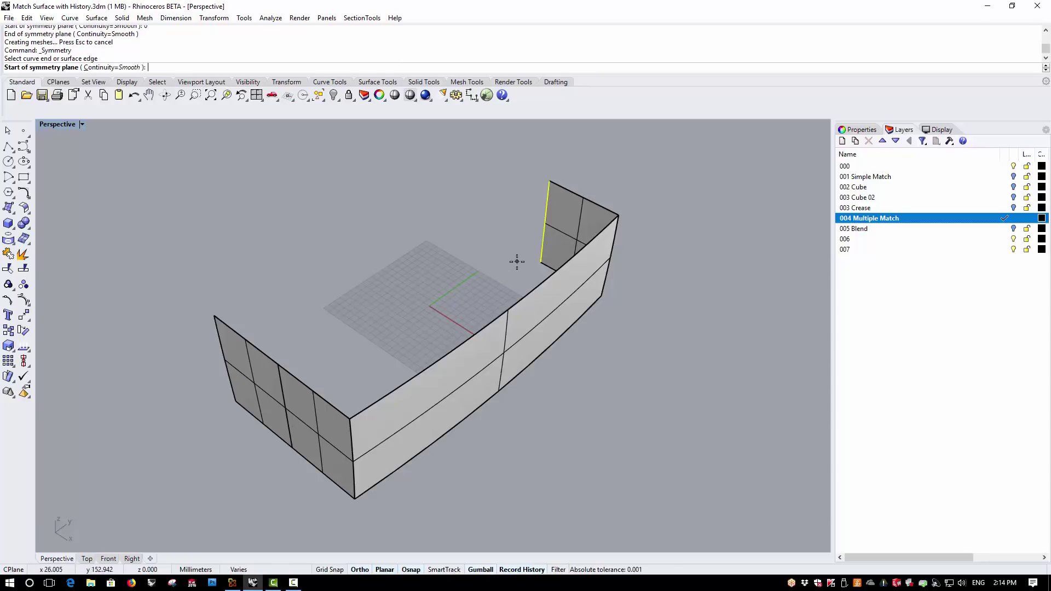
pyautogui.write('0')
pyautogui.press('Return')
pyautogui.click(448, 298)
pyautogui.scroll(-3, 524, 373)
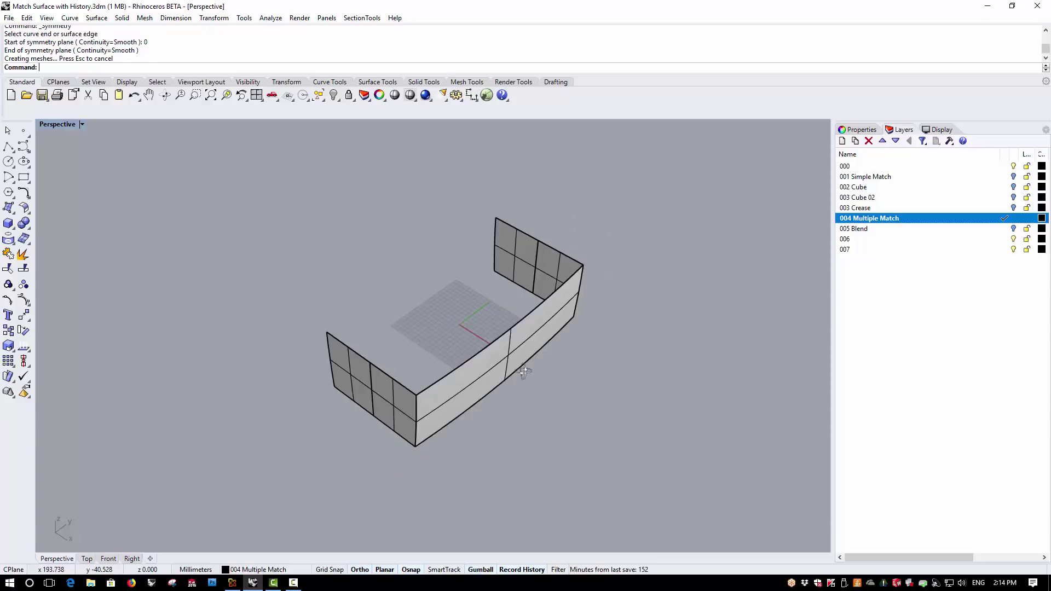
# Mirror a copy of the long side surface across the Y axis through the origin to close the four-sided box.
pyautogui.moveTo(524, 372); pyautogui.dragTo(455, 372, button='right')
pyautogui.click(454, 371)
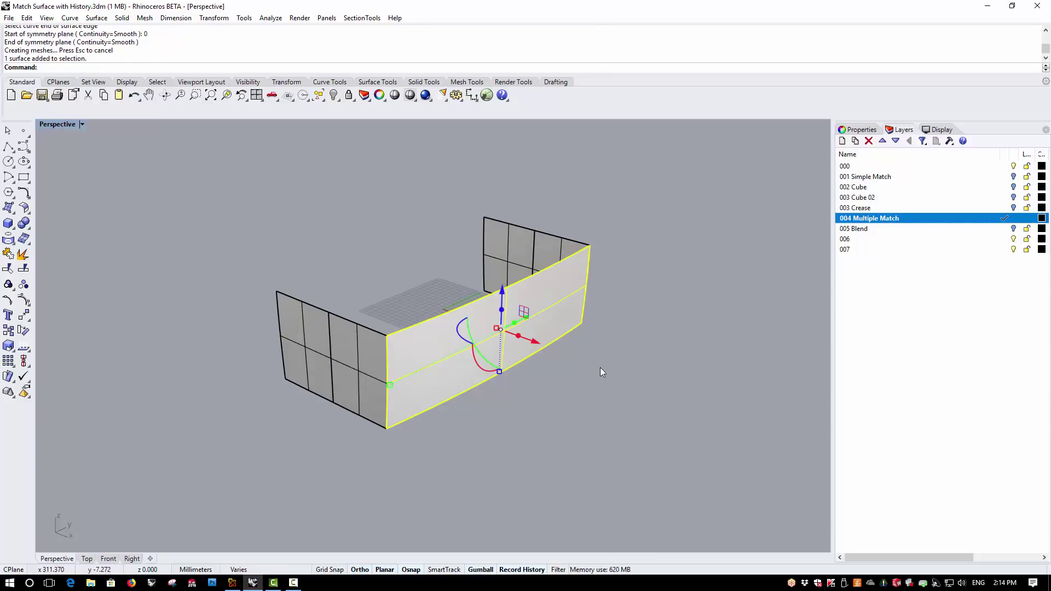
pyautogui.moveTo(600, 368); pyautogui.dragTo(615, 395, button='right')
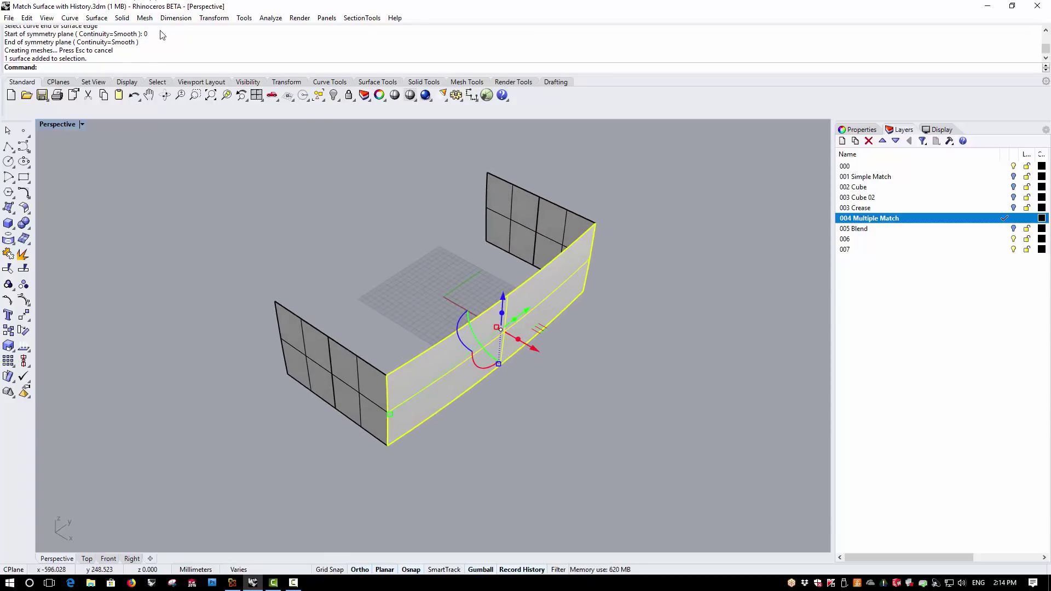
pyautogui.click(222, 20)
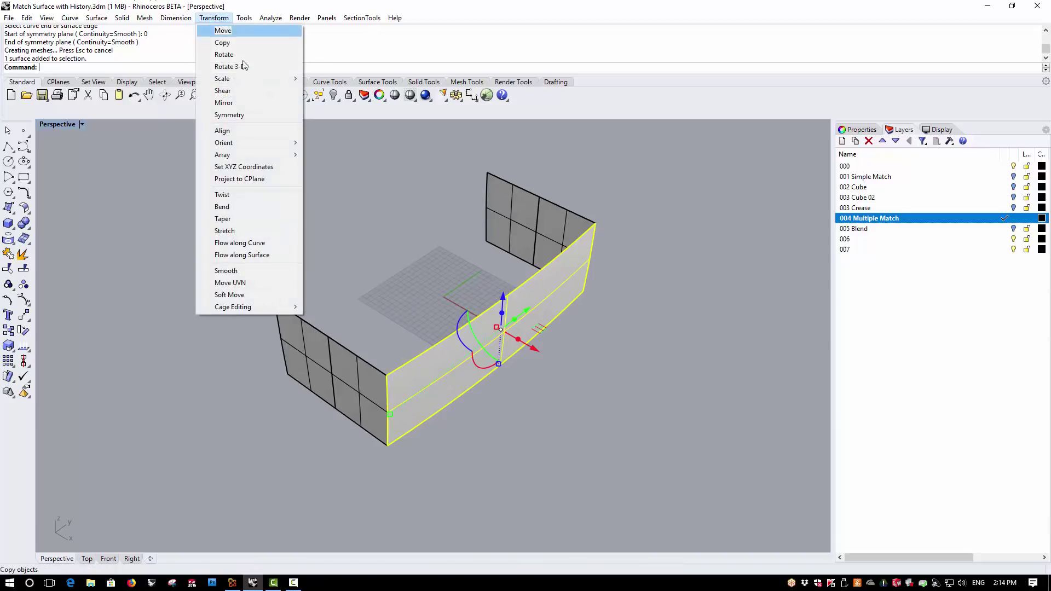
pyautogui.click(246, 102)
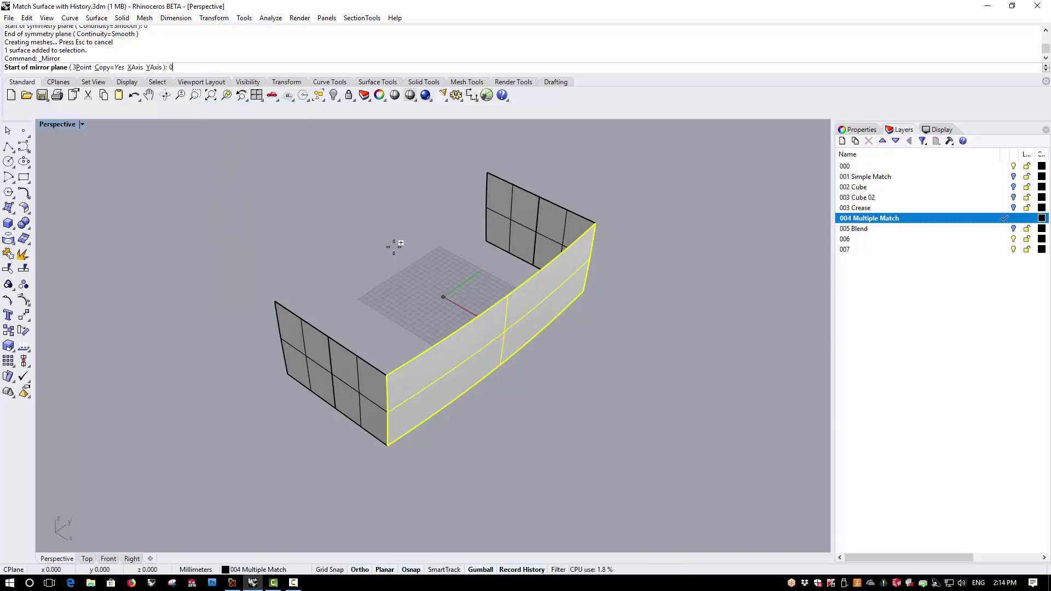
pyautogui.write('0')
pyautogui.press('Return')
pyautogui.click(440, 439)
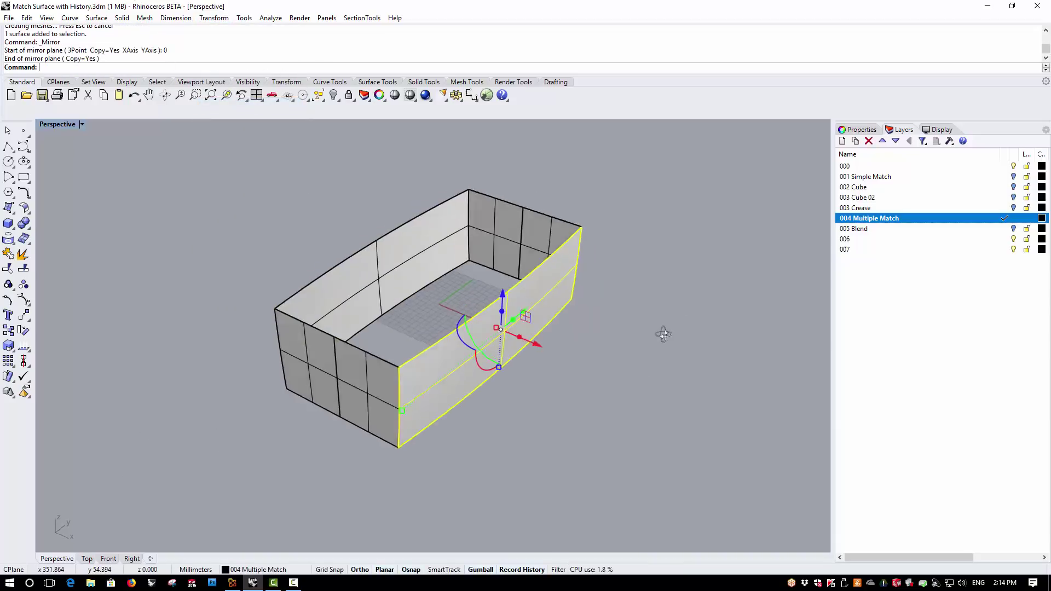
pyautogui.press('Escape')
# Set the display color of the original long side surface to Cyan.
pyautogui.moveTo(550, 301); pyautogui.dragTo(472, 372, button='right')
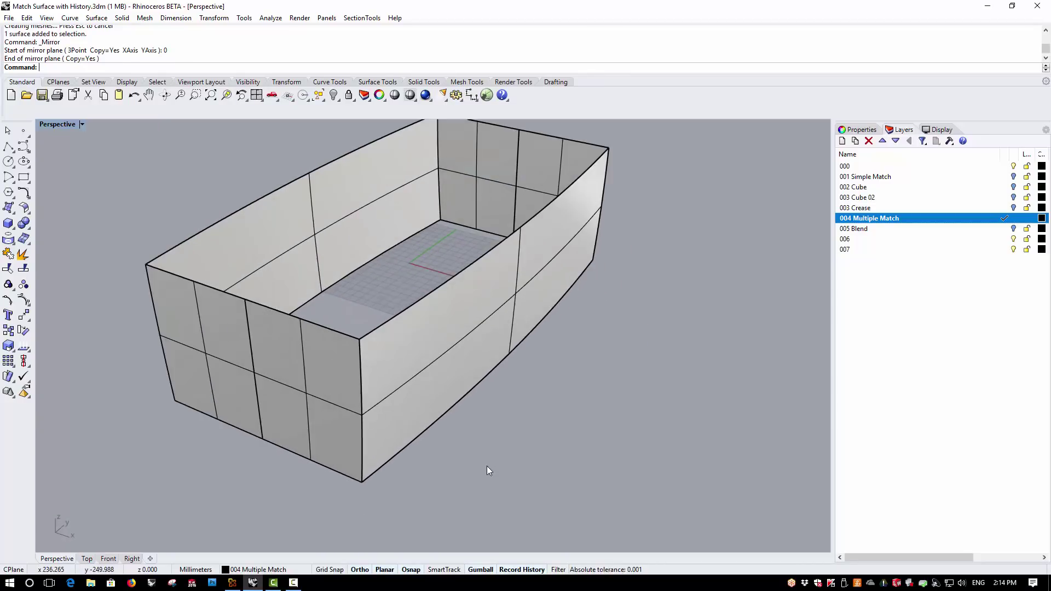
pyautogui.click(330, 372)
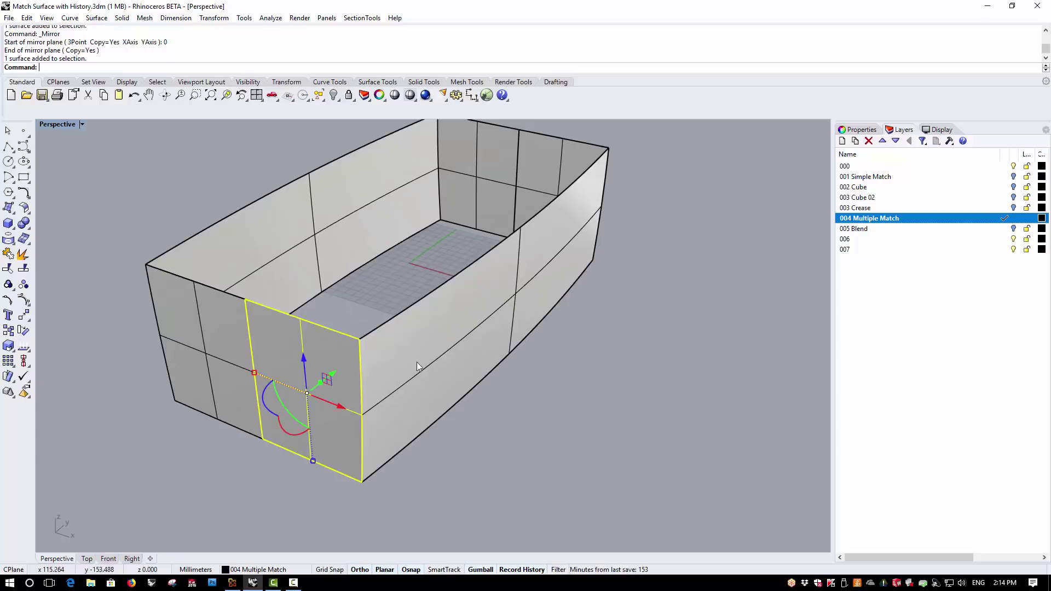
pyautogui.click(395, 364)
pyautogui.click(632, 358)
pyautogui.moveTo(632, 359); pyautogui.dragTo(434, 366, button='right')
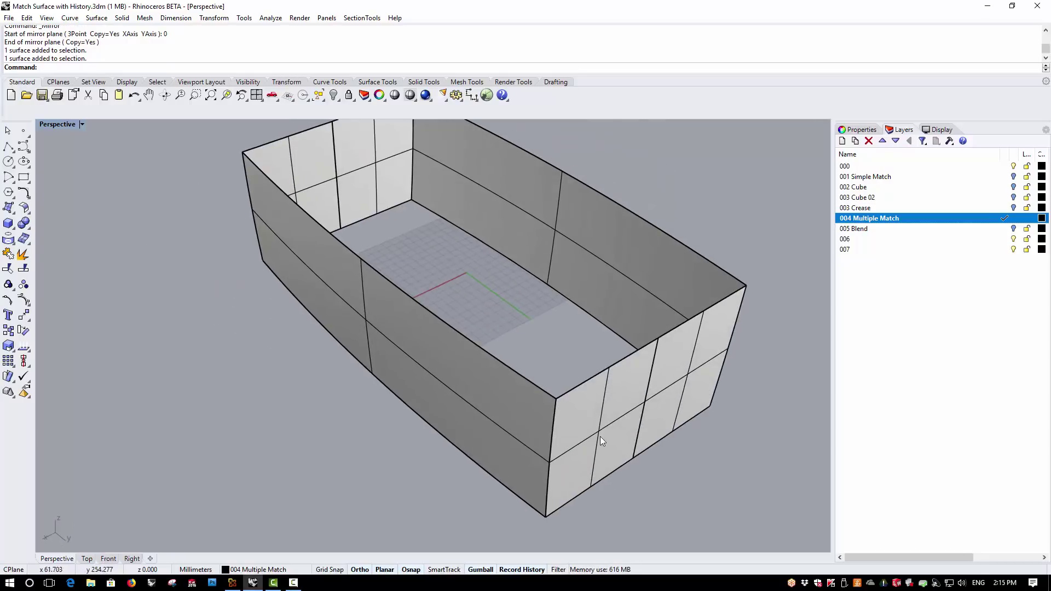
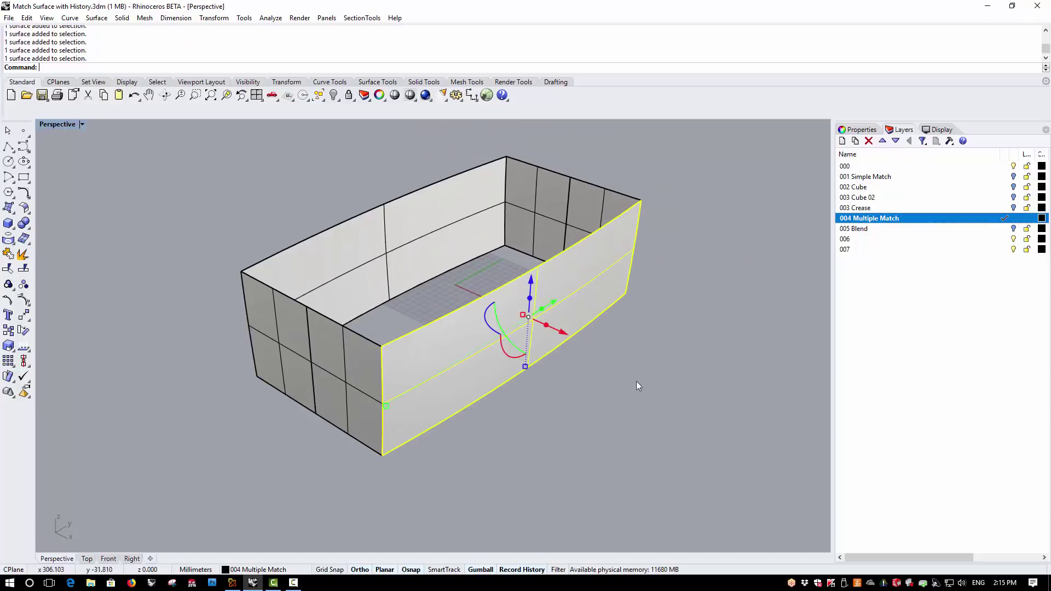
pyautogui.scroll(1, 618, 239)
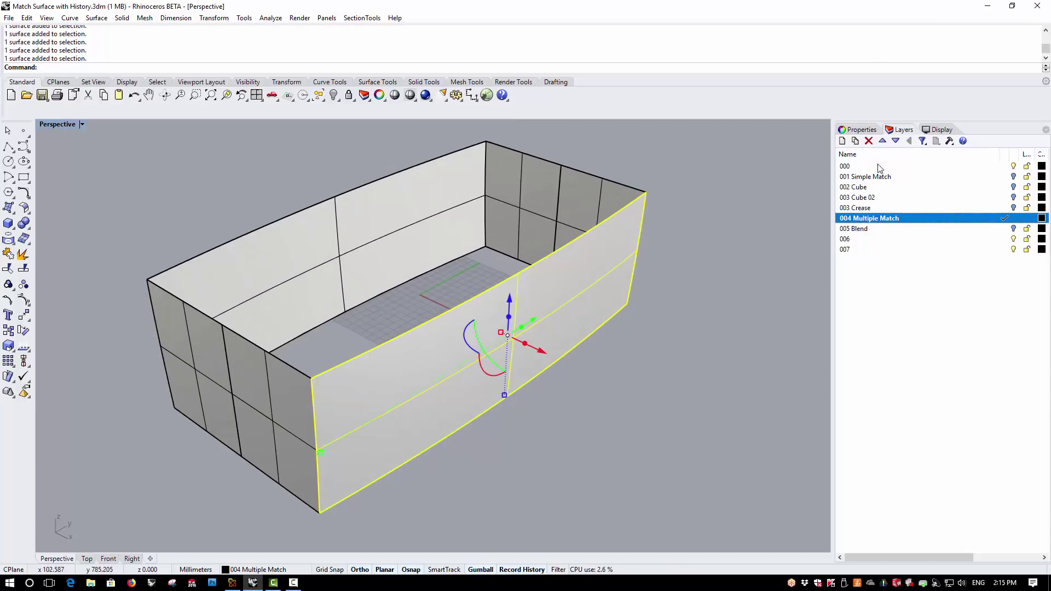
pyautogui.click(876, 131)
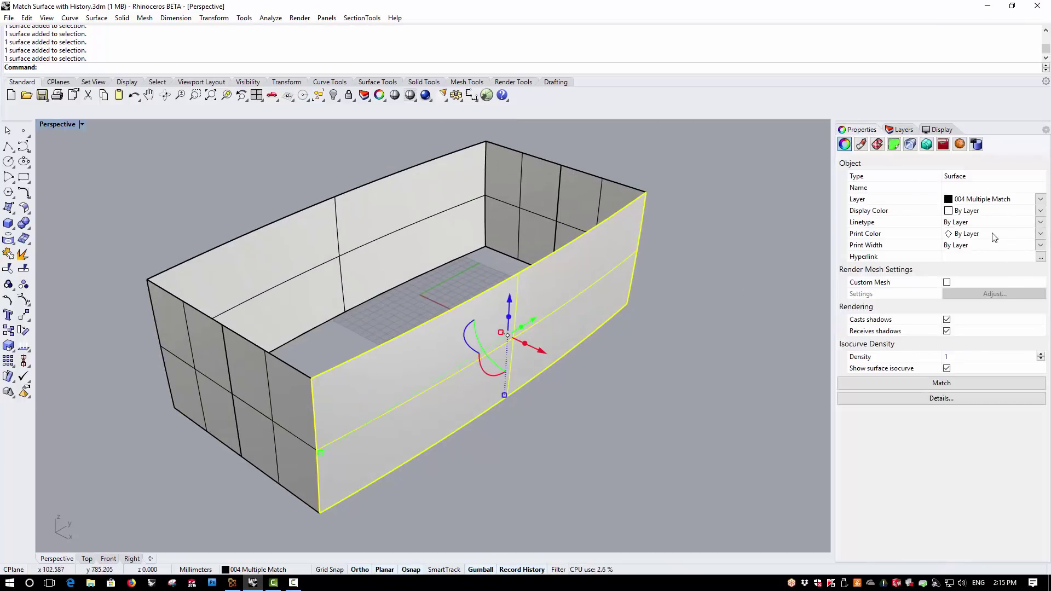
pyautogui.click(980, 214)
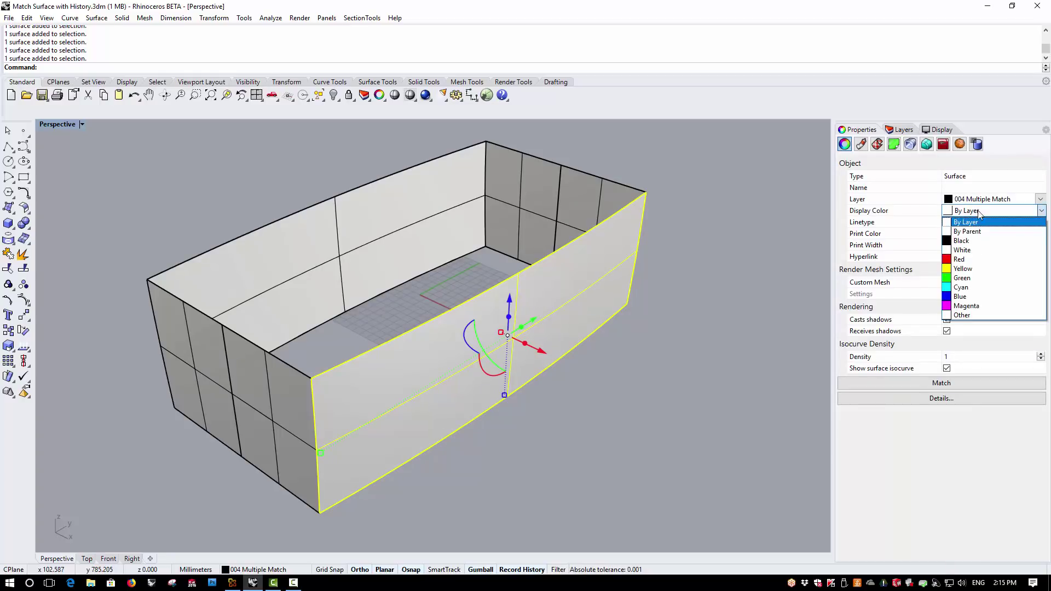
pyautogui.click(980, 282)
pyautogui.click(690, 427)
pyautogui.moveTo(689, 427); pyautogui.dragTo(550, 389, button='right')
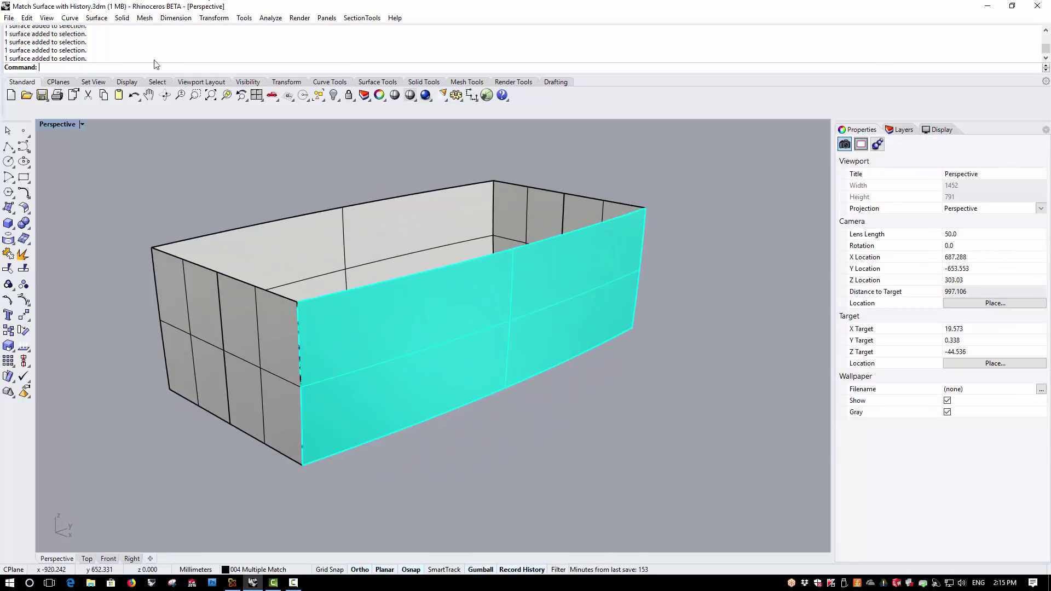
# Match the near end surface's corner edge to the cyan side surface with Curvature continuity and None preserved at the other end.
pyautogui.click(98, 20)
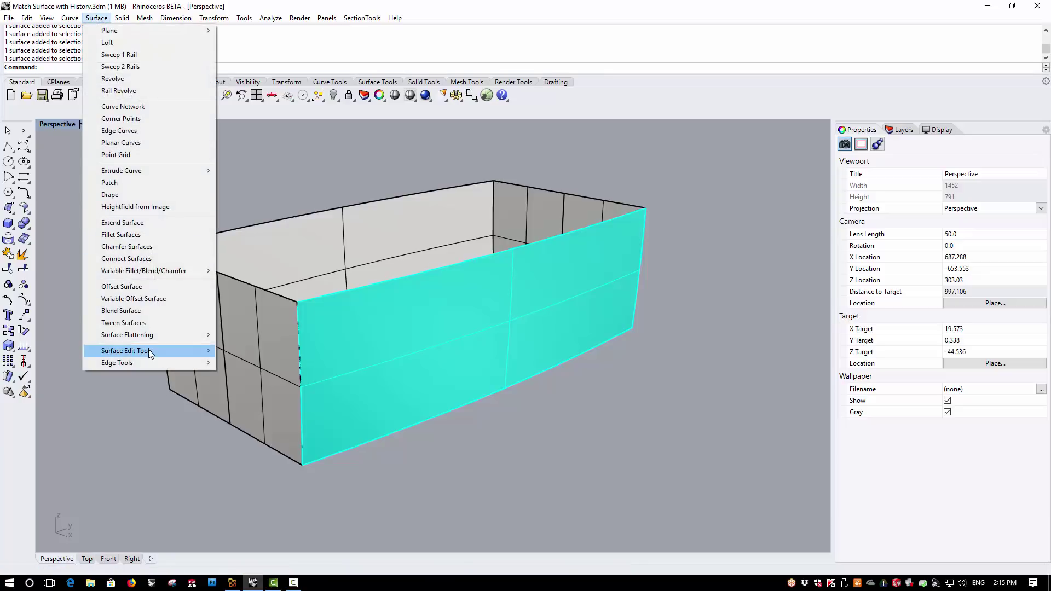
pyautogui.moveTo(149, 350)
pyautogui.click(264, 351)
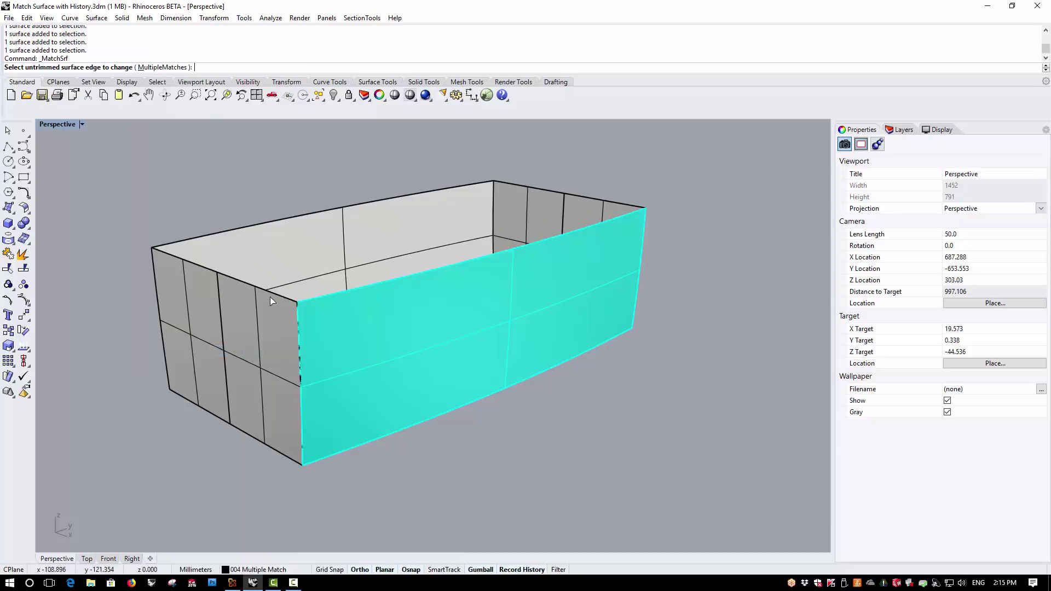
pyautogui.click(300, 350)
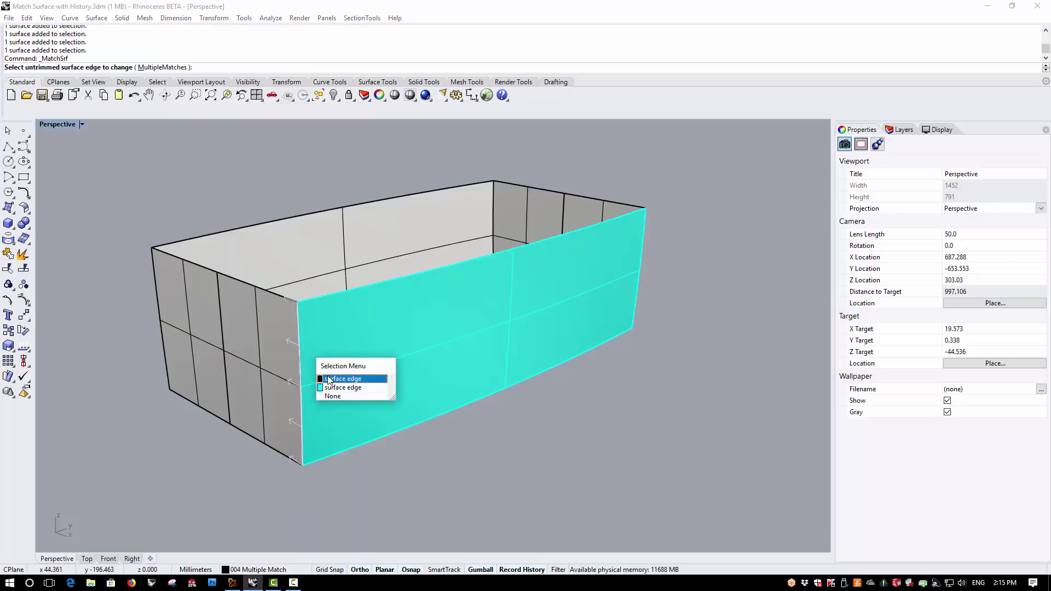
pyautogui.click(330, 380)
pyautogui.click(299, 332)
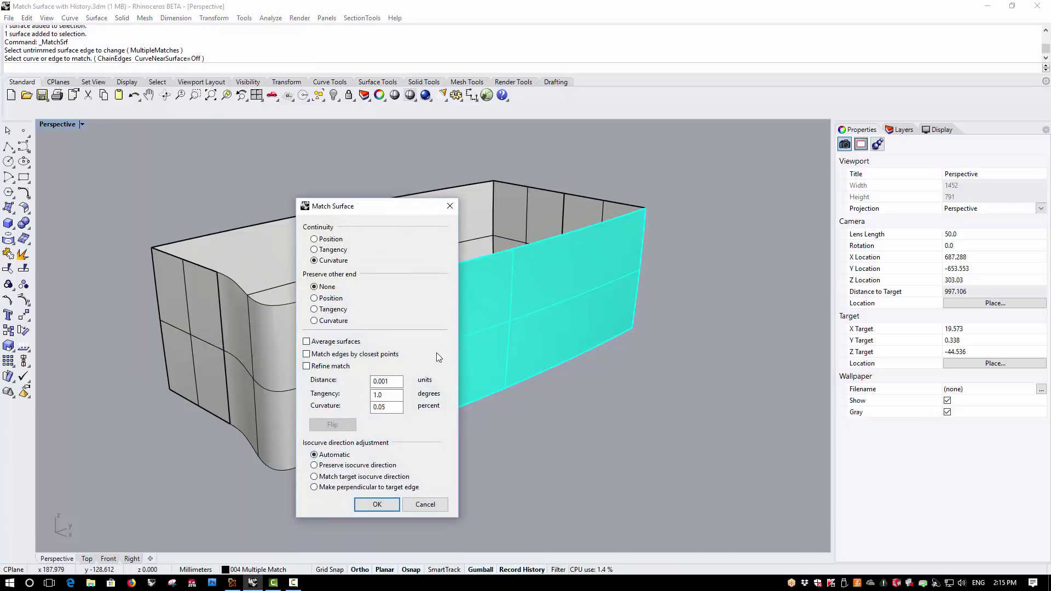
pyautogui.click(378, 507)
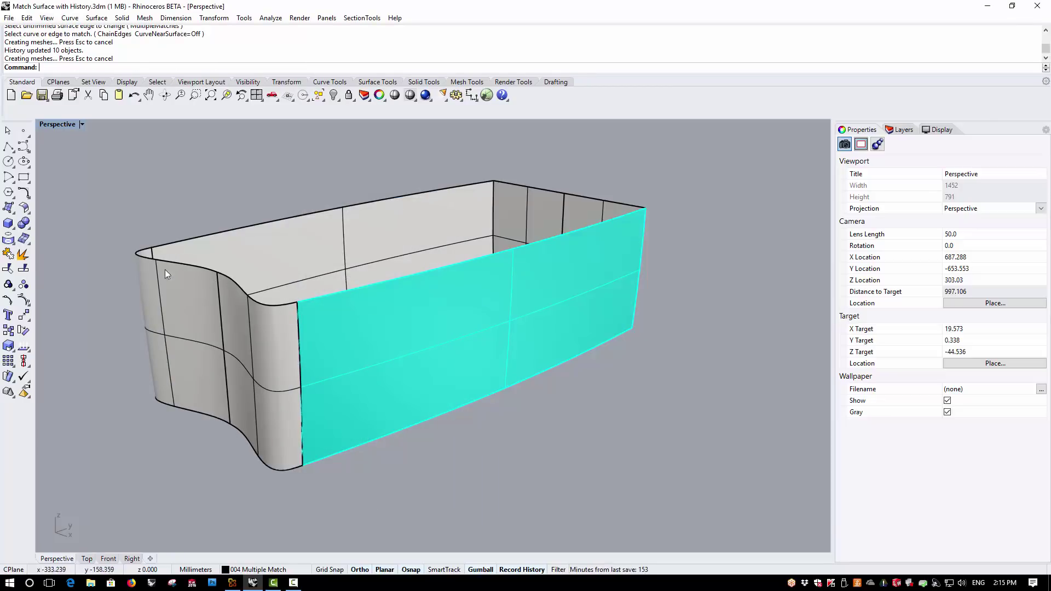
# Match the far end surface's corner edge to the cyan side surface with Curvature continuity and None preserved at the other end.
pyautogui.moveTo(575, 321); pyautogui.dragTo(520, 337, button='right')
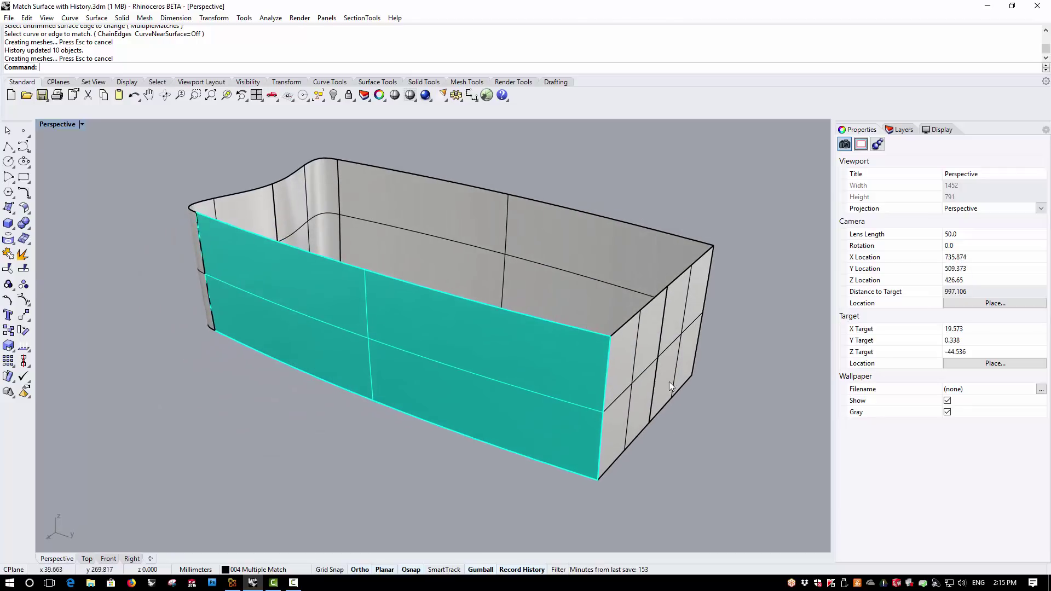
pyautogui.scroll(2, 662, 379)
pyautogui.press('Return')
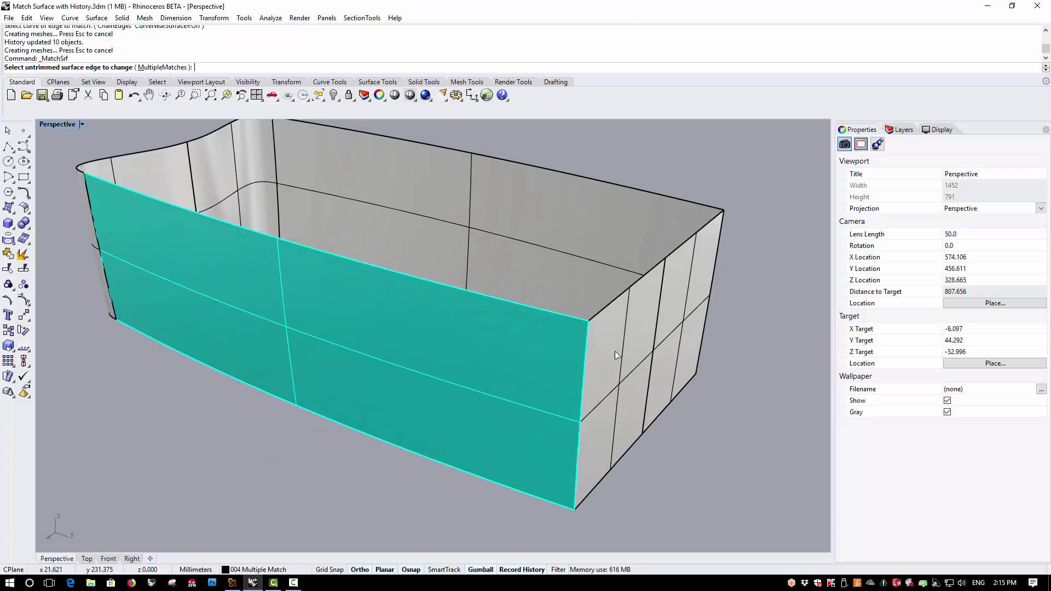
pyautogui.click(587, 335)
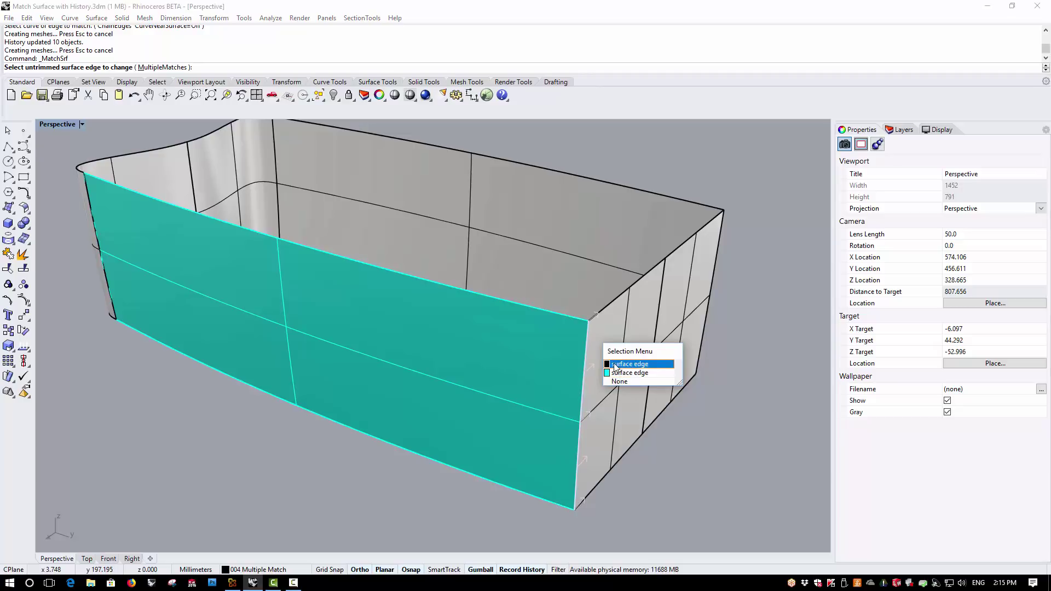
pyautogui.click(615, 364)
pyautogui.click(588, 337)
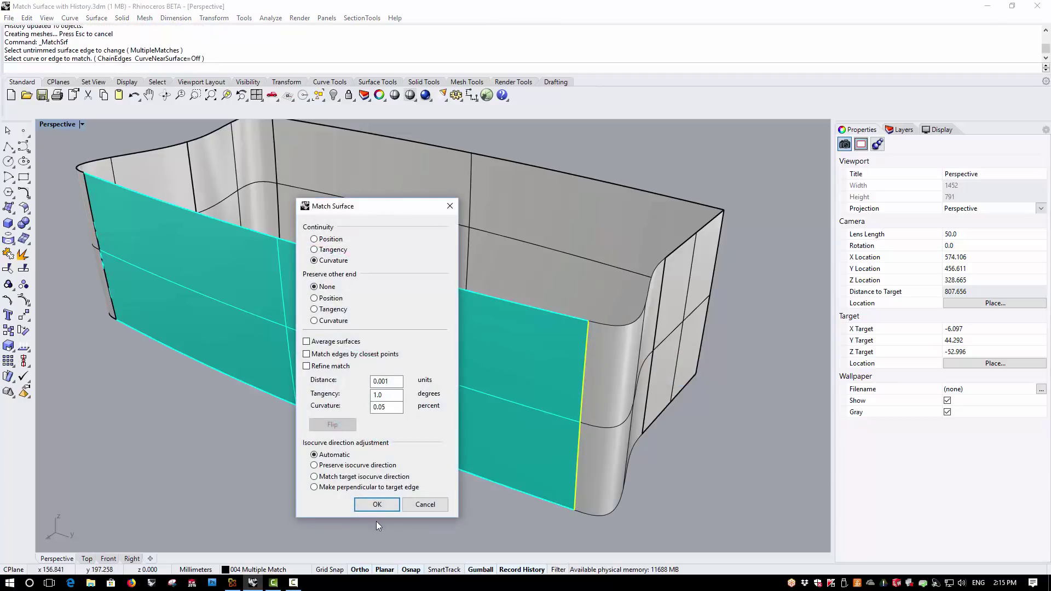
pyautogui.click(376, 504)
pyautogui.moveTo(384, 492); pyautogui.dragTo(429, 347, button='right')
pyautogui.scroll(-5, 428, 346)
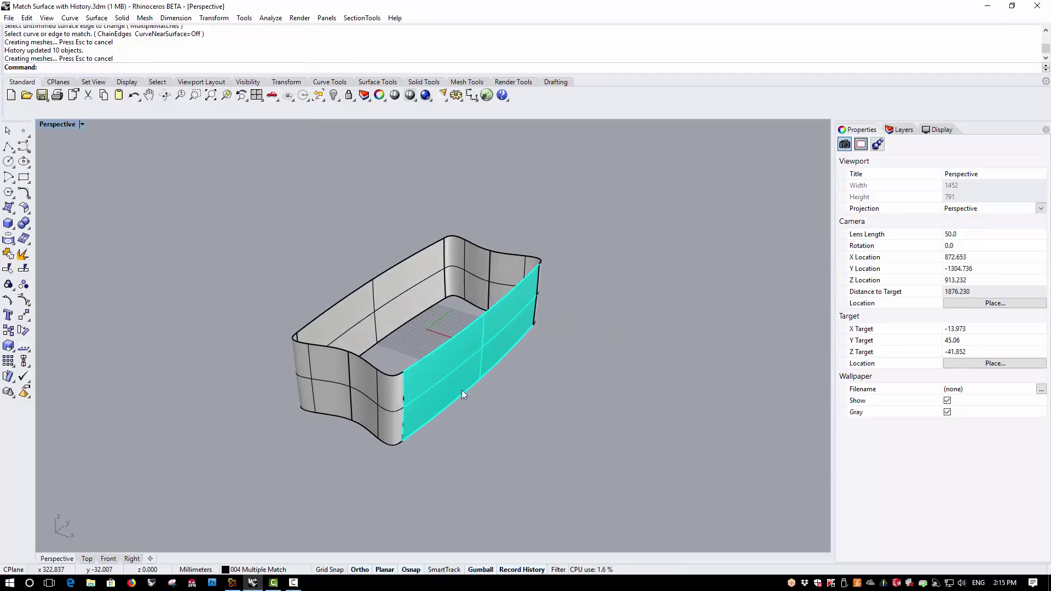
# Show the cyan side surface's control points and pull the second column from the near corner outward along the X axis.
pyautogui.scroll(4, 462, 390)
pyautogui.click(431, 399)
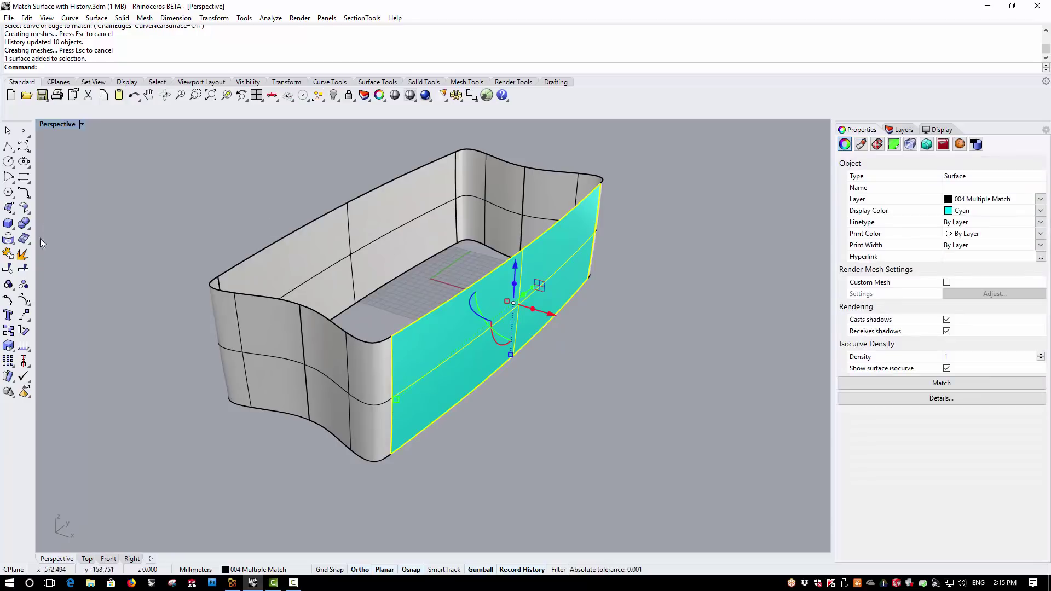
pyautogui.click(24, 299)
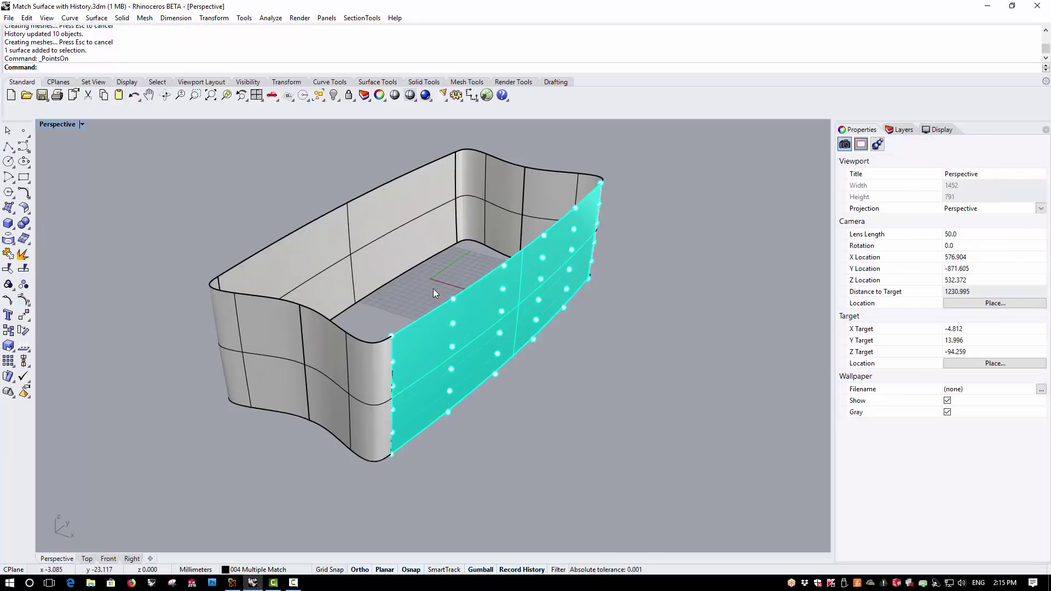
pyautogui.moveTo(436, 286); pyautogui.dragTo(464, 432)
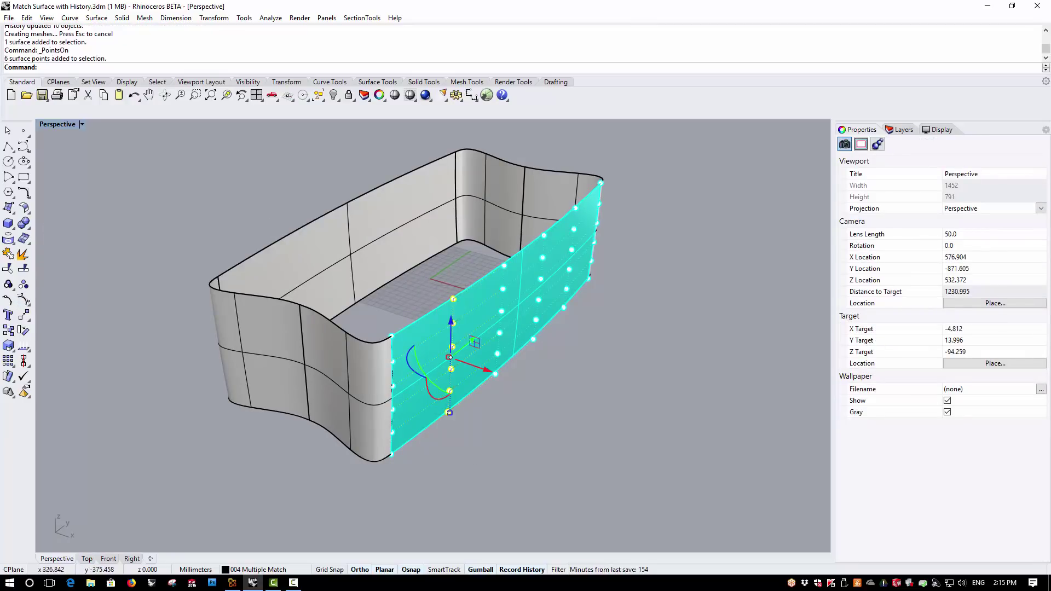
pyautogui.moveTo(489, 372); pyautogui.dragTo(542, 404)
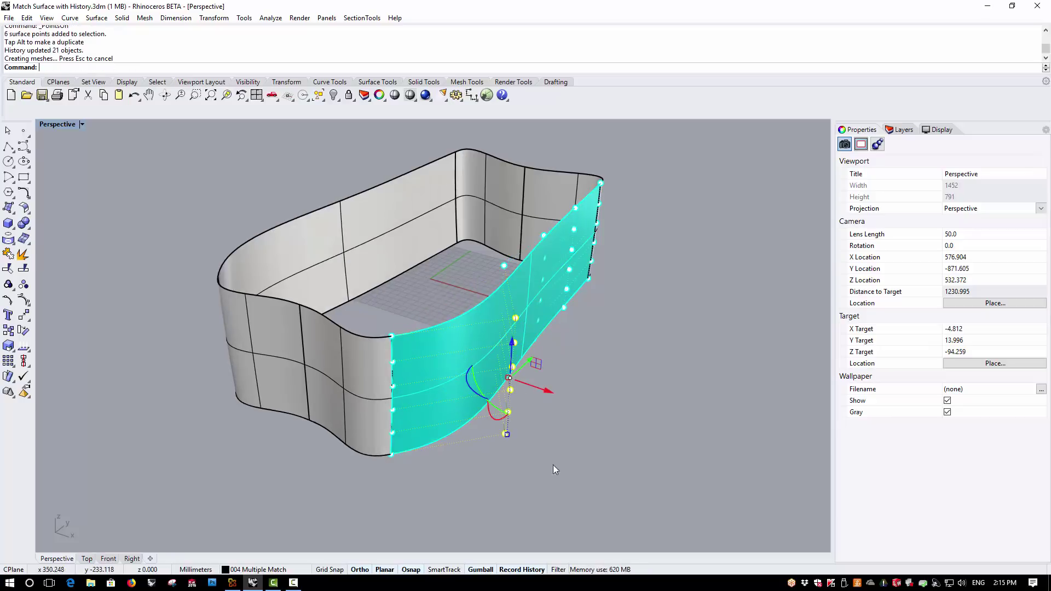
pyautogui.moveTo(553, 465); pyautogui.dragTo(367, 417, button='right')
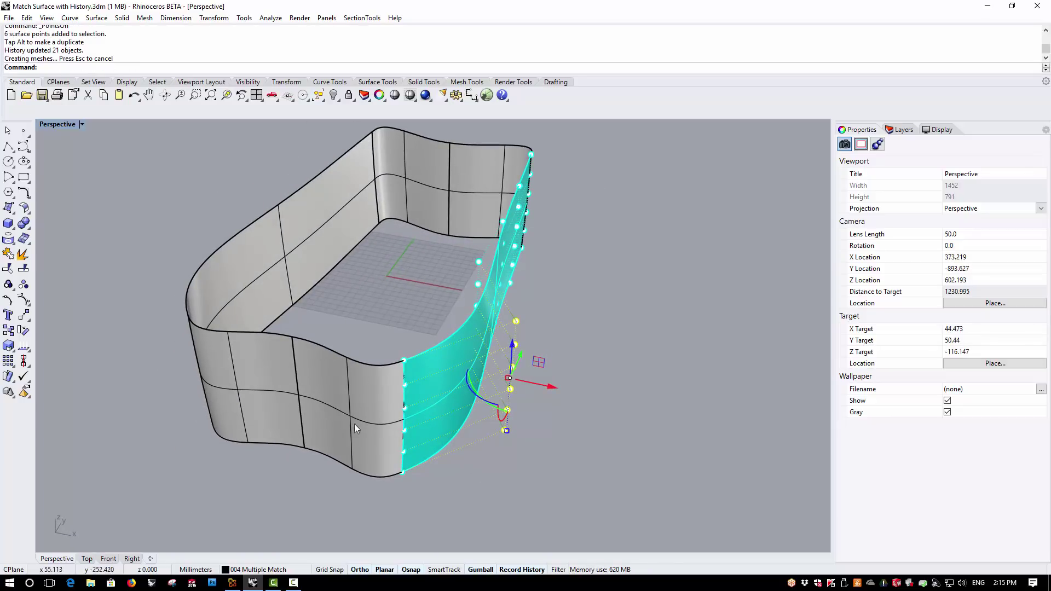
# Show the control points of the near end surface adjoining the cyan side and move its two columns nearest the centre seam outward along Y.
pyautogui.click(236, 506)
pyautogui.click(296, 376)
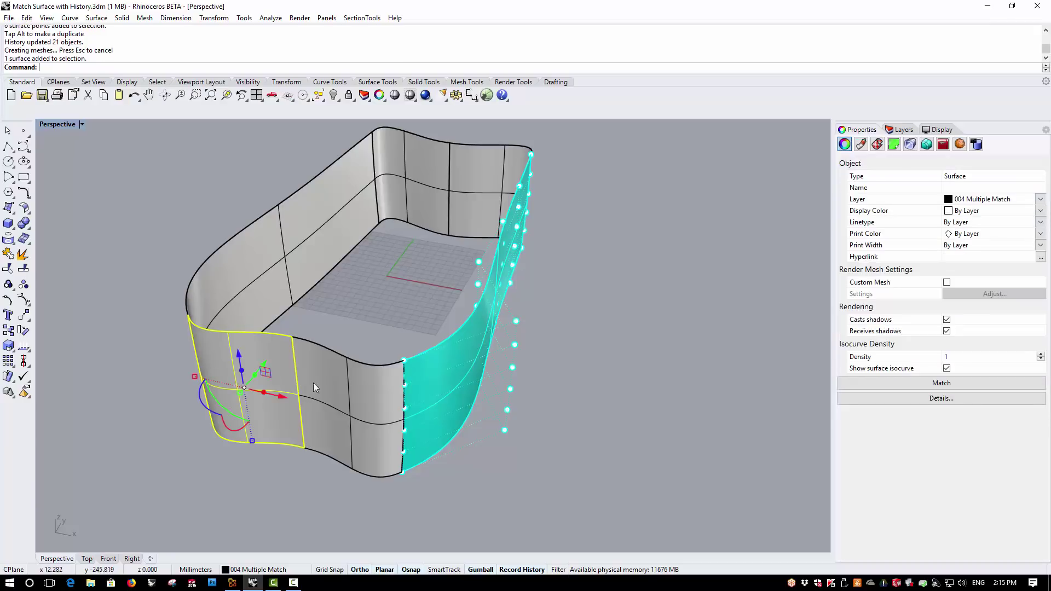
pyautogui.click(311, 374)
pyautogui.click(24, 300)
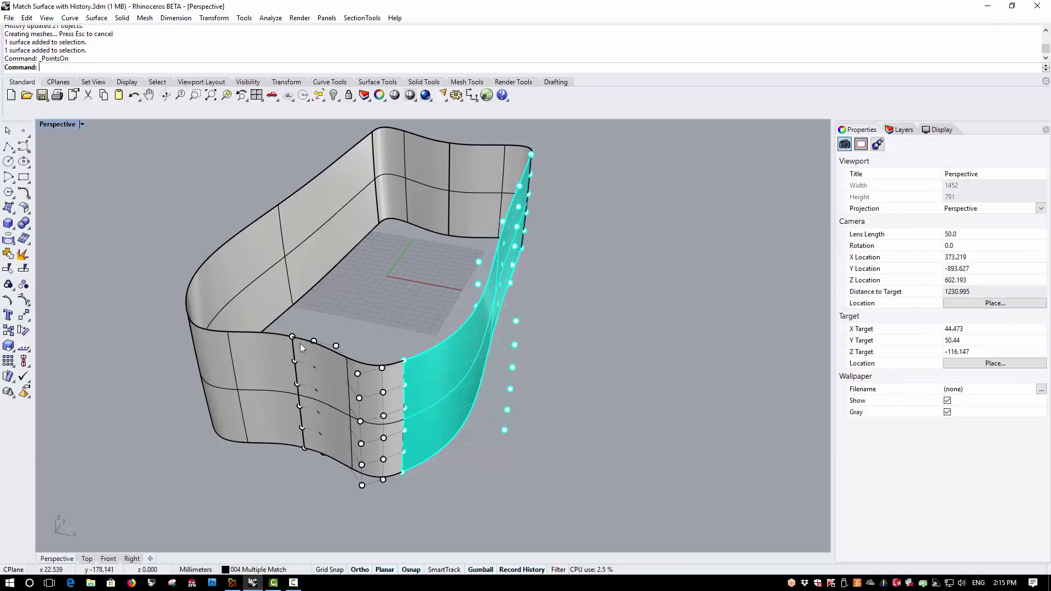
pyautogui.moveTo(285, 329); pyautogui.dragTo(330, 479)
pyautogui.moveTo(330, 478); pyautogui.dragTo(361, 371, button='right')
pyautogui.moveTo(315, 394); pyautogui.dragTo(268, 424)
pyautogui.click(227, 410)
pyautogui.moveTo(227, 410); pyautogui.dragTo(542, 338, button='right')
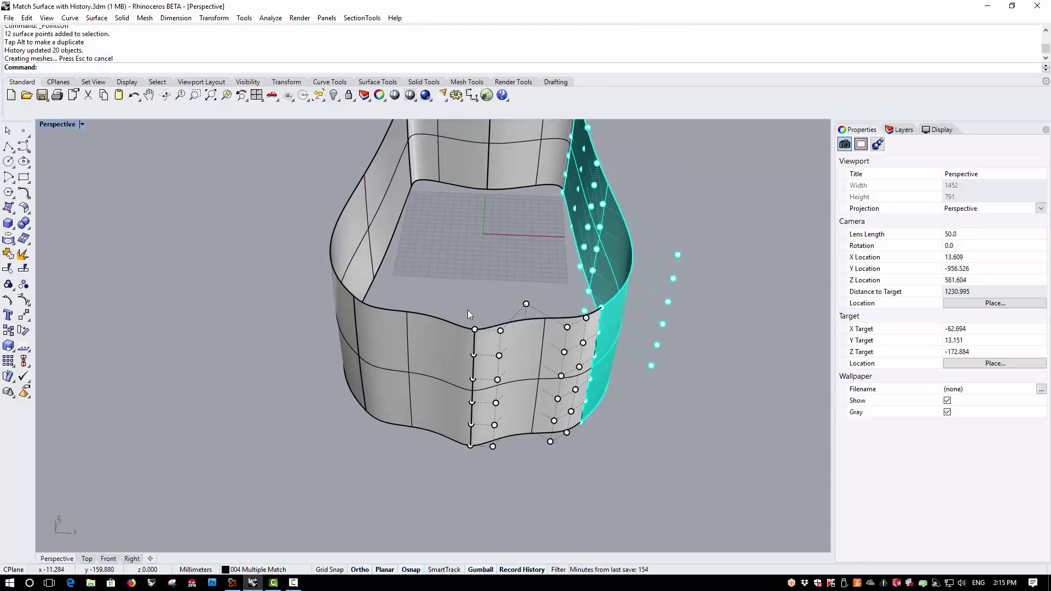
# Move the near end surface's full centre-seam column of control points slightly outward along Y, and hide all control points.
pyautogui.moveTo(467, 310); pyautogui.dragTo(478, 448)
pyautogui.moveTo(507, 465); pyautogui.dragTo(494, 387, button='right')
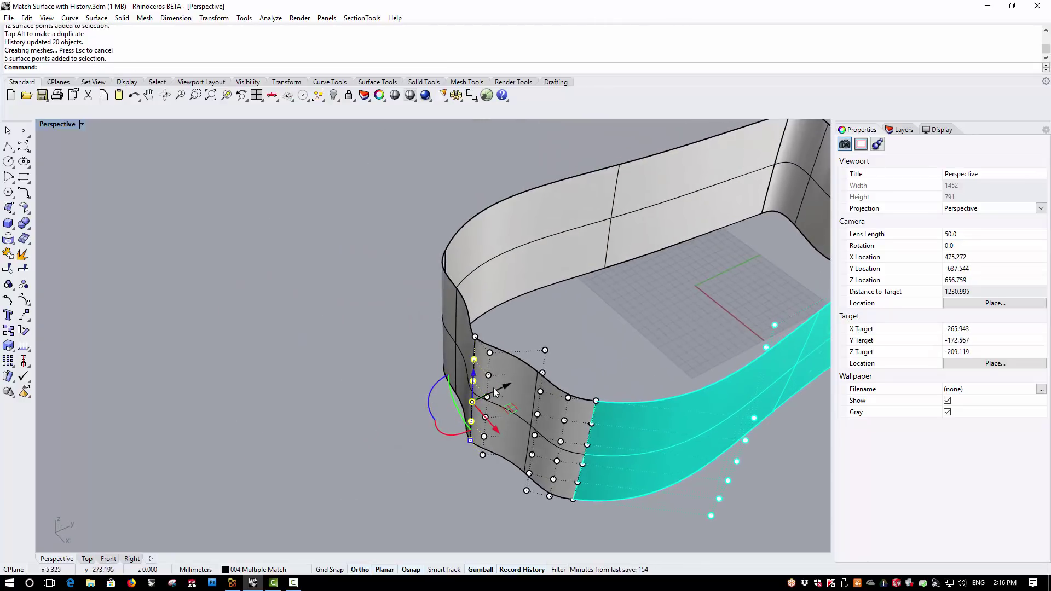
pyautogui.moveTo(507, 384); pyautogui.dragTo(493, 395)
pyautogui.hotkey('ctrl', 'z')
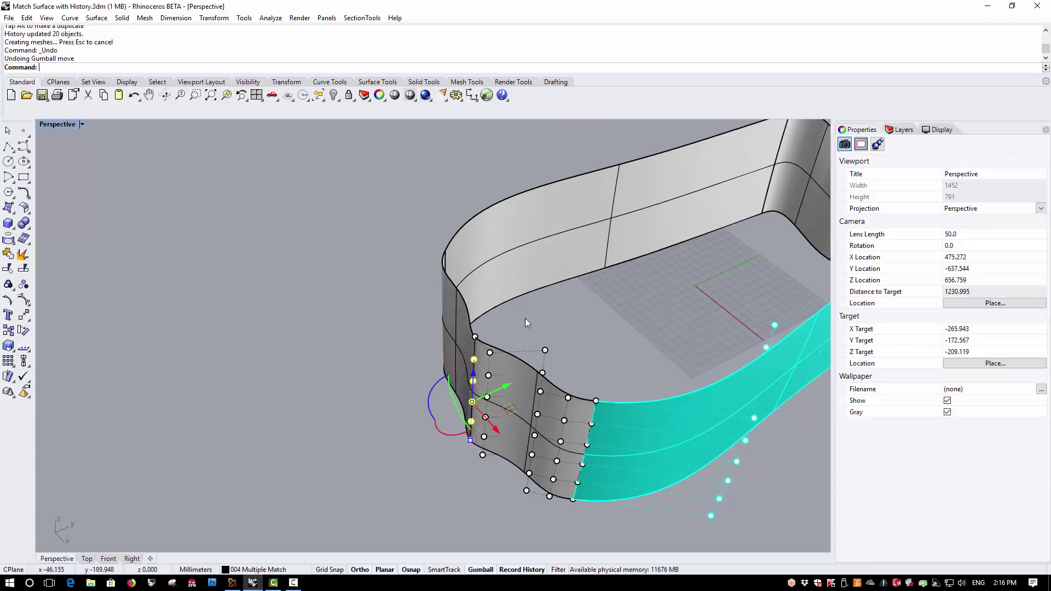
pyautogui.moveTo(454, 361); pyautogui.dragTo(475, 336, button='right')
pyautogui.keyDown('shift'); pyautogui.click(476, 336); pyautogui.keyUp('shift')
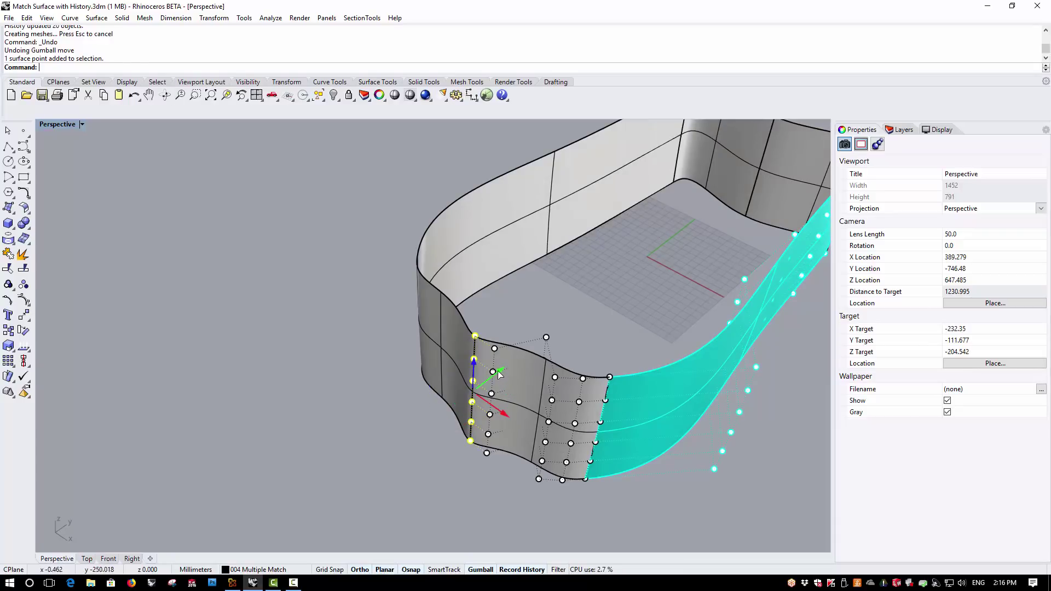
pyautogui.moveTo(503, 373); pyautogui.dragTo(489, 383)
pyautogui.press('Escape')
pyautogui.press('Escape')
pyautogui.scroll(-5, 272, 337)
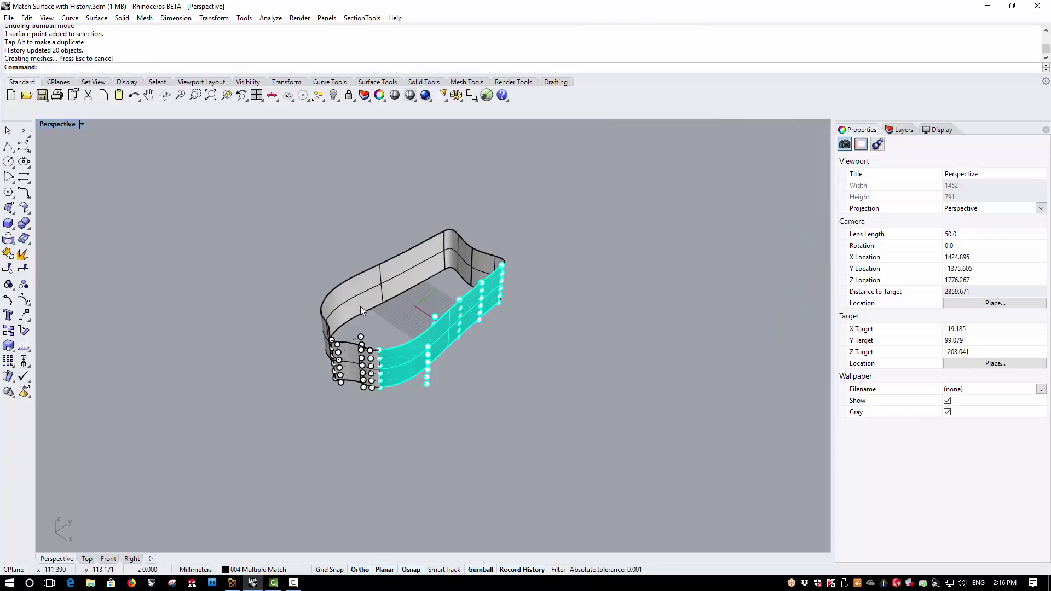
pyautogui.moveTo(382, 287); pyautogui.dragTo(345, 432, button='right')
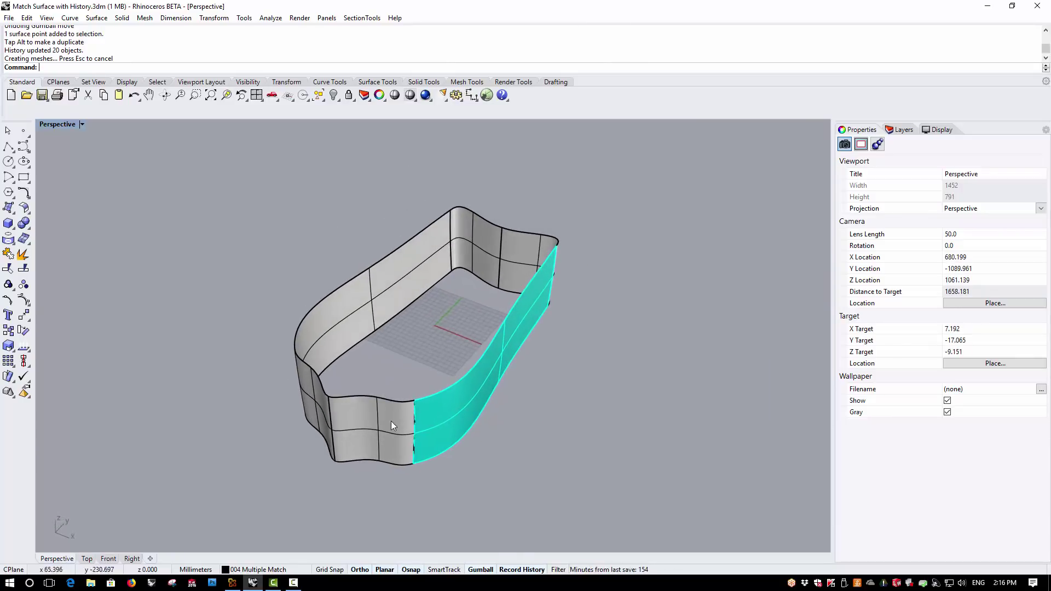
pyautogui.moveTo(454, 436); pyautogui.dragTo(518, 396, button='right')
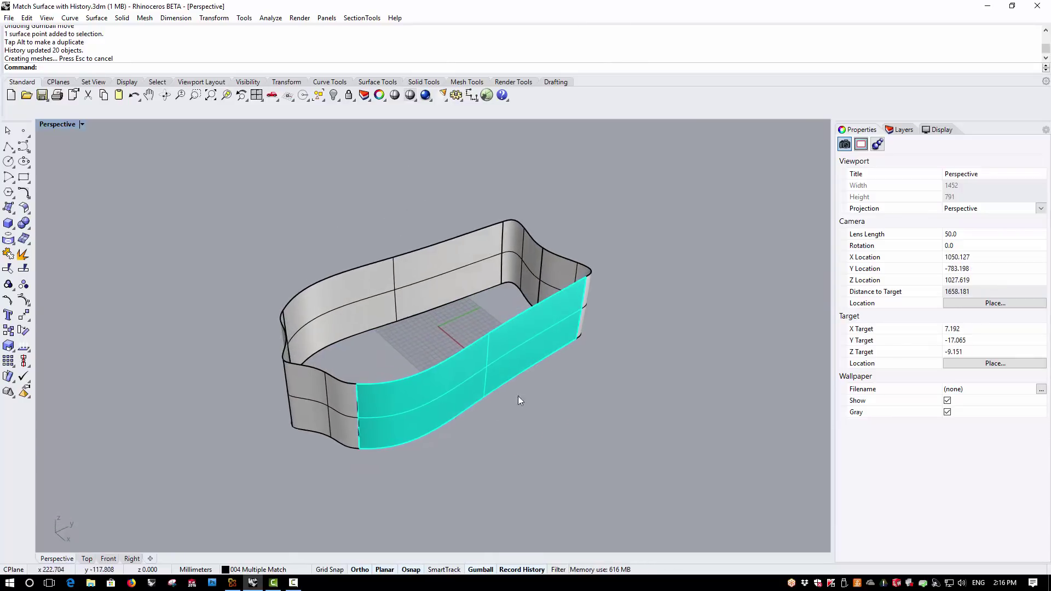
pyautogui.moveTo(594, 265); pyautogui.dragTo(506, 332, button='right')
pyautogui.scroll(2, 481, 404)
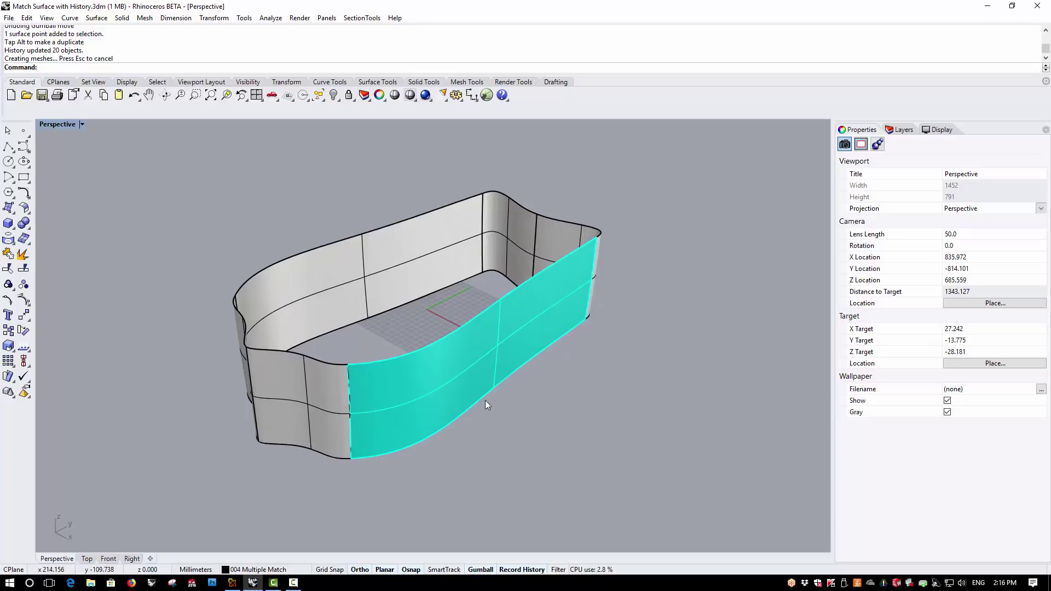